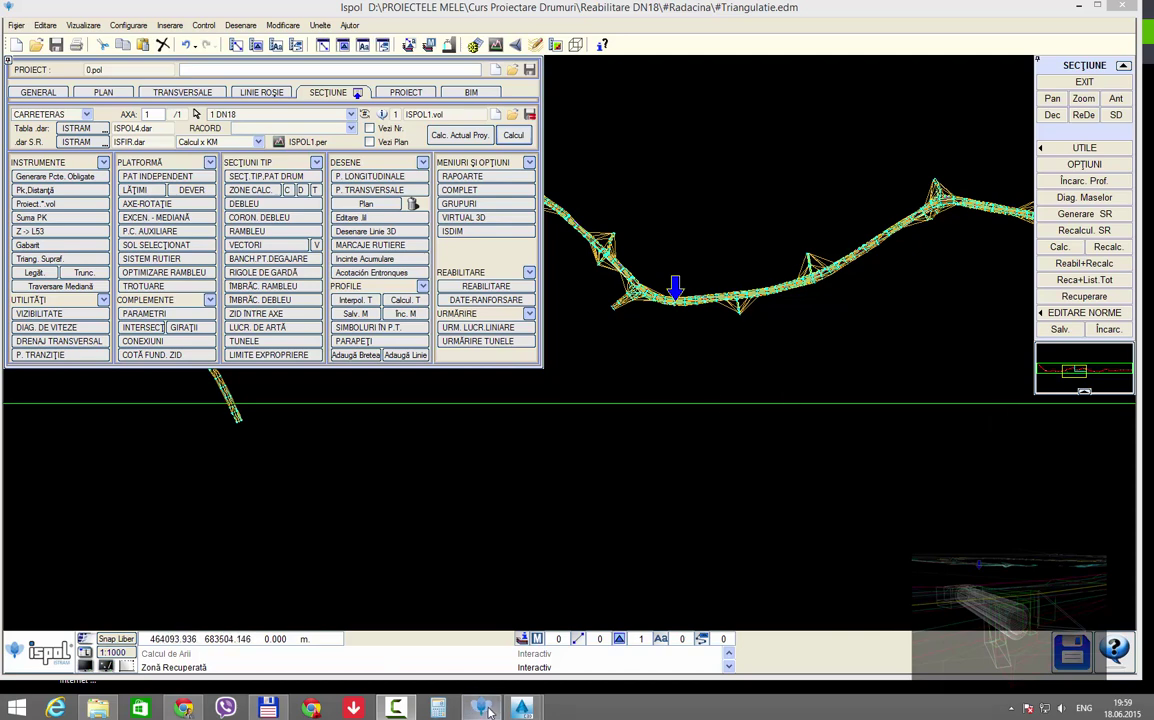
# Step: Switch to AutoCAD Civil 3D and zoom and pan onto the Detail A new-structure layer table
pyautogui.moveTo(521, 709)
pyautogui.click(443, 625)
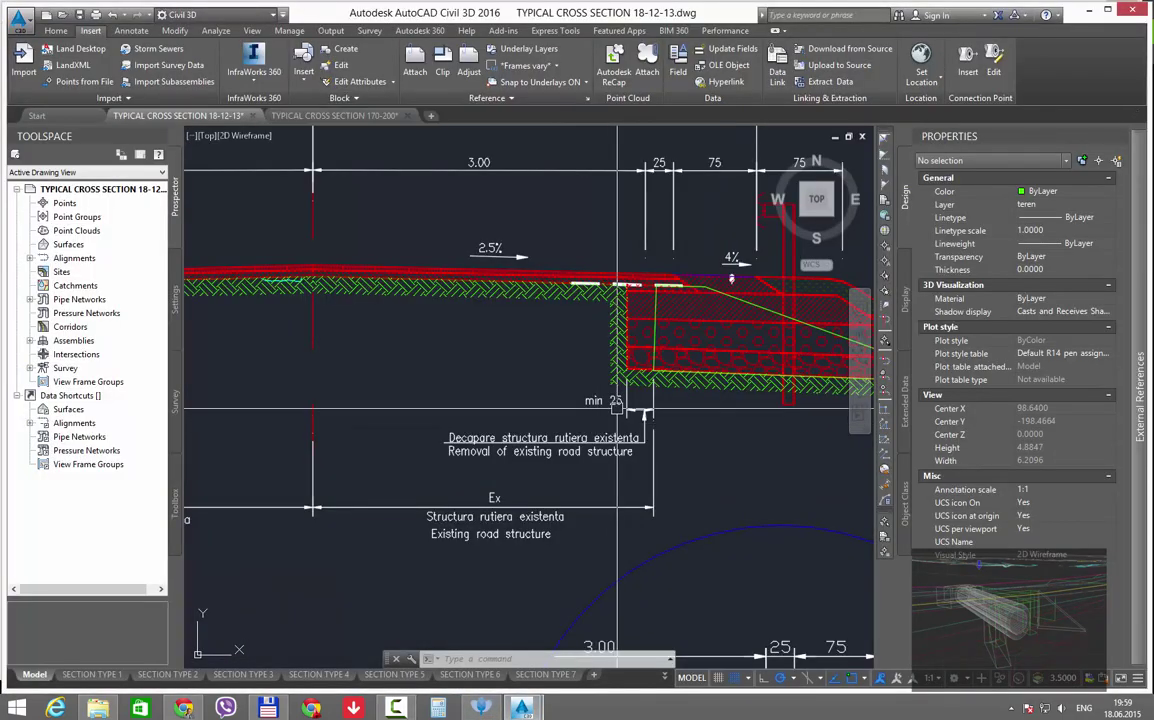
pyautogui.scroll(-2, 612, 410)
pyautogui.scroll(-2, 605, 418)
pyautogui.scroll(-2, 590, 425)
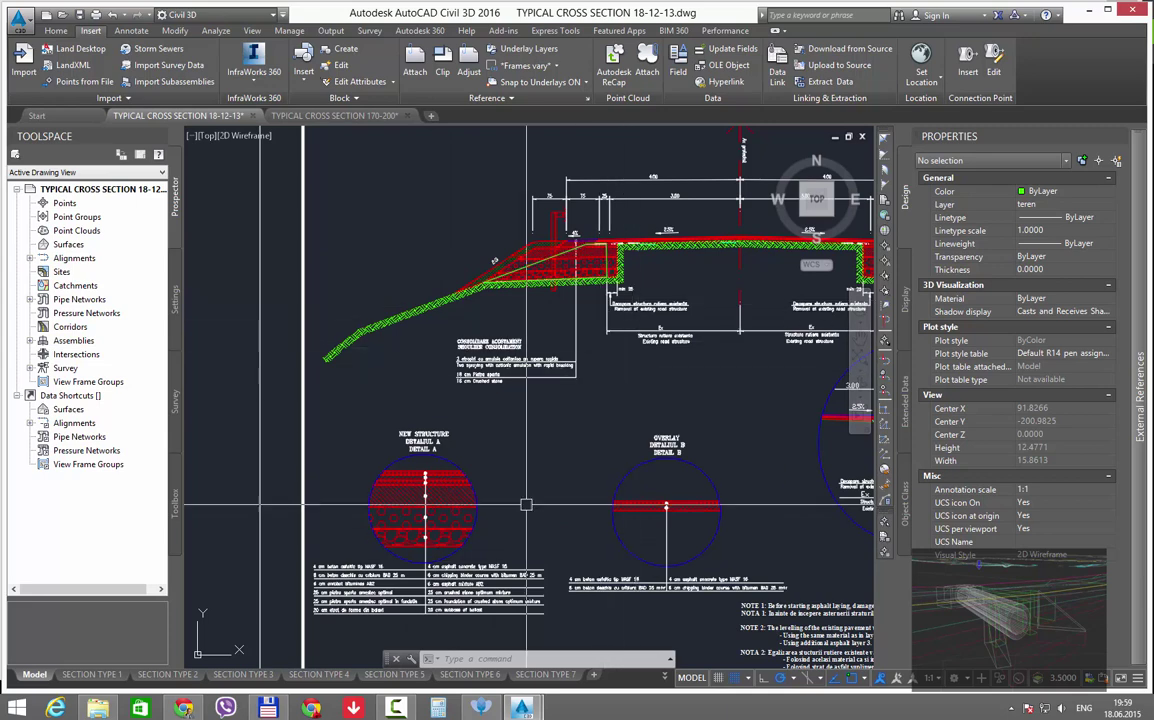
pyautogui.scroll(1, 456, 507)
pyautogui.scroll(1, 391, 514)
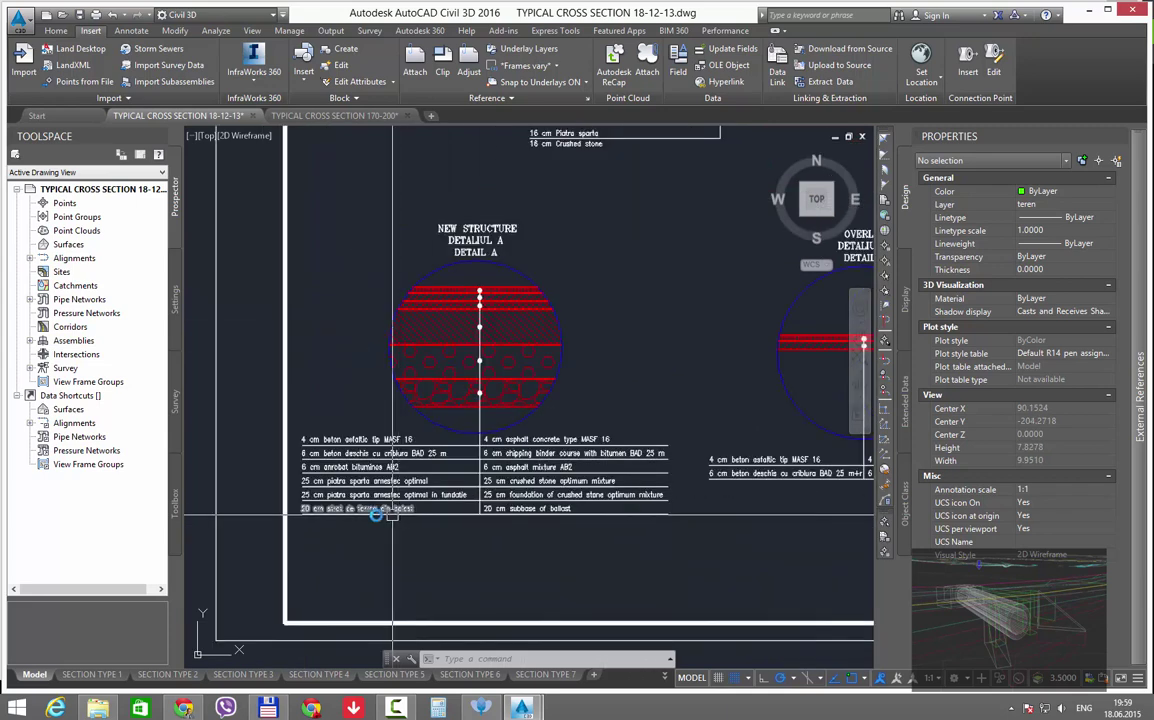
pyautogui.scroll(2, 391, 514)
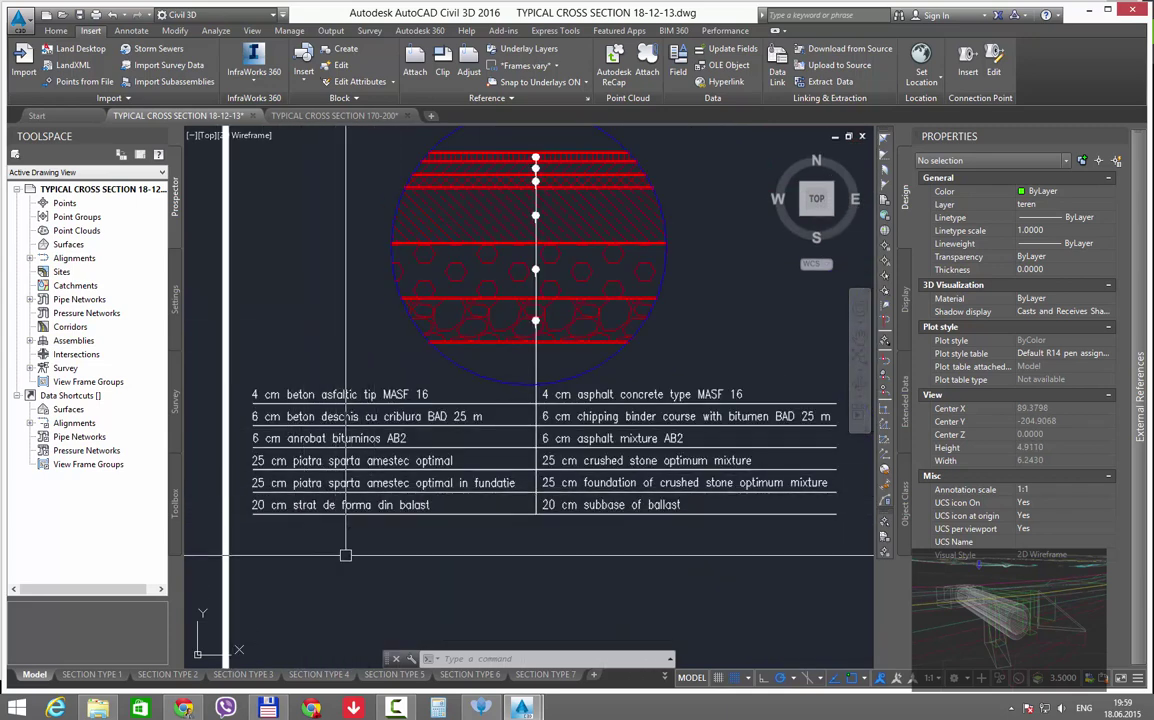
pyautogui.moveTo(356, 578); pyautogui.dragTo(401, 573, button='middle')
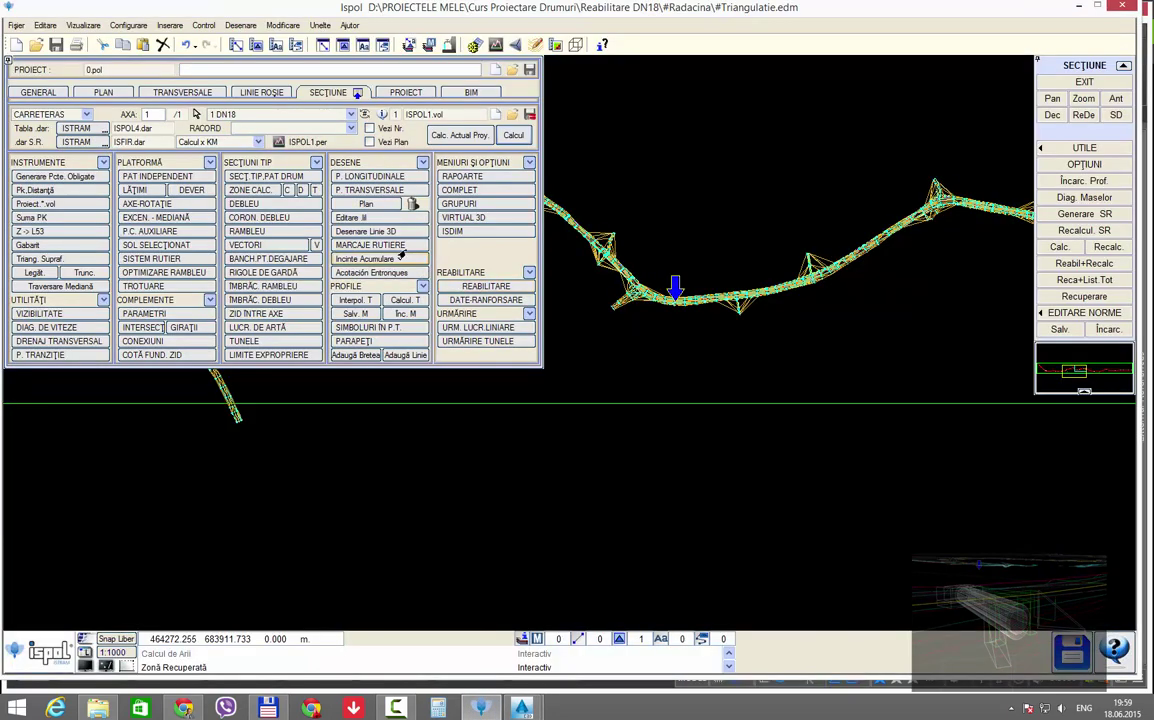
# Step: Add a second AUTOMAT road-bed type section as row 2, then return to the AutoCAD drawing
pyautogui.click(281, 178)
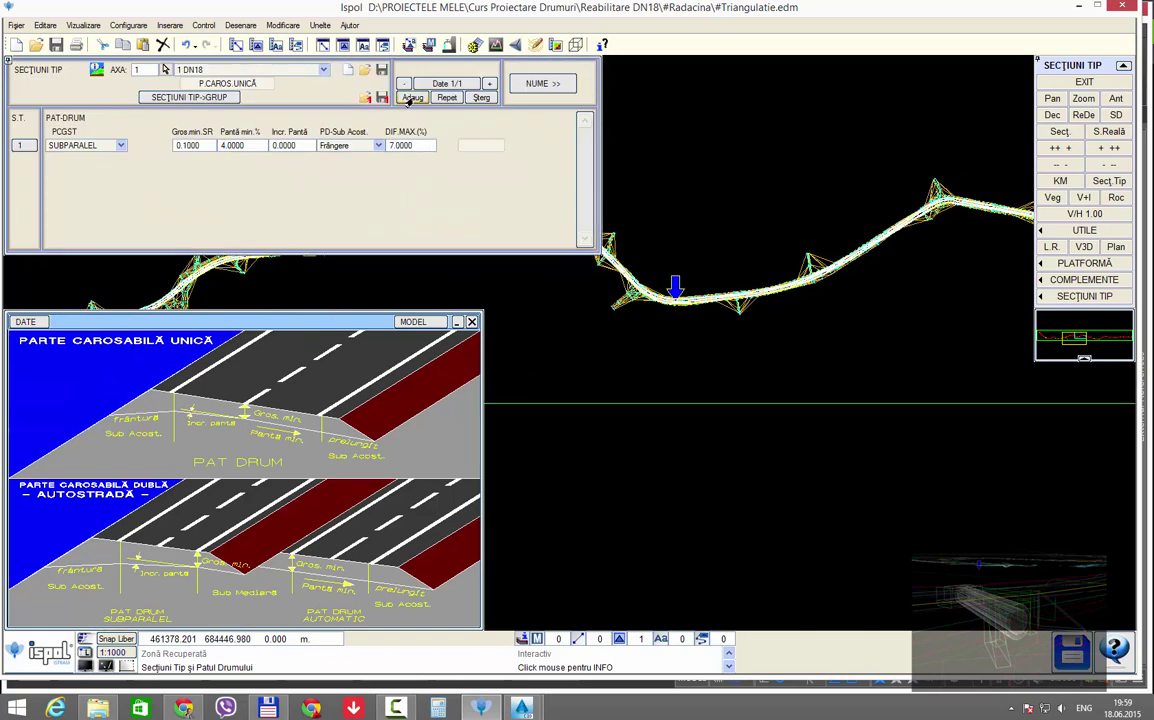
pyautogui.click(412, 97)
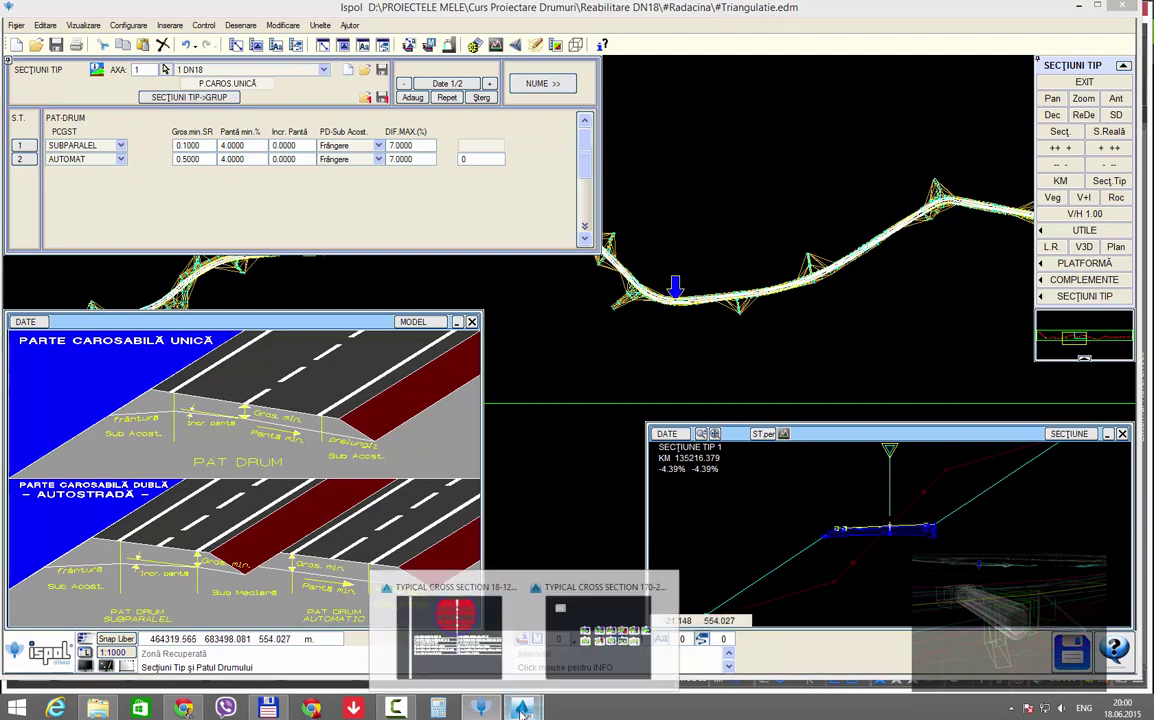
pyautogui.click(455, 657)
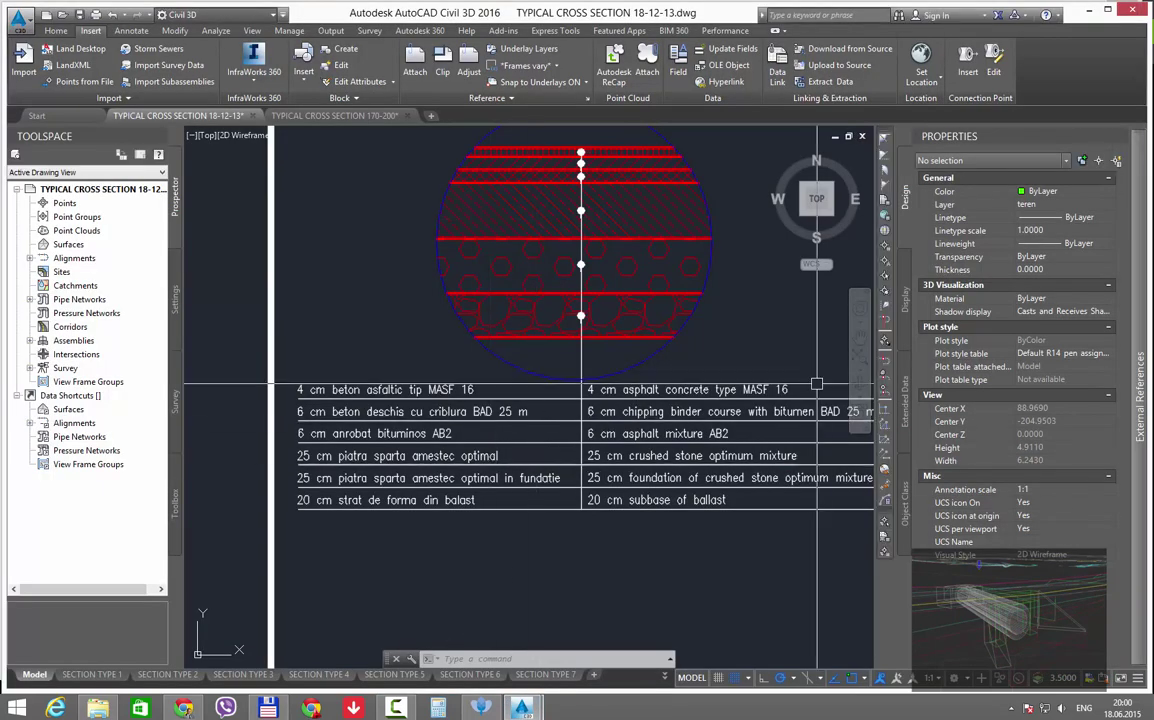
# Step: Bring up the Google Sheets 'Formule' road-system calculation spreadsheet
pyautogui.hotkey('alt', 'Tab')
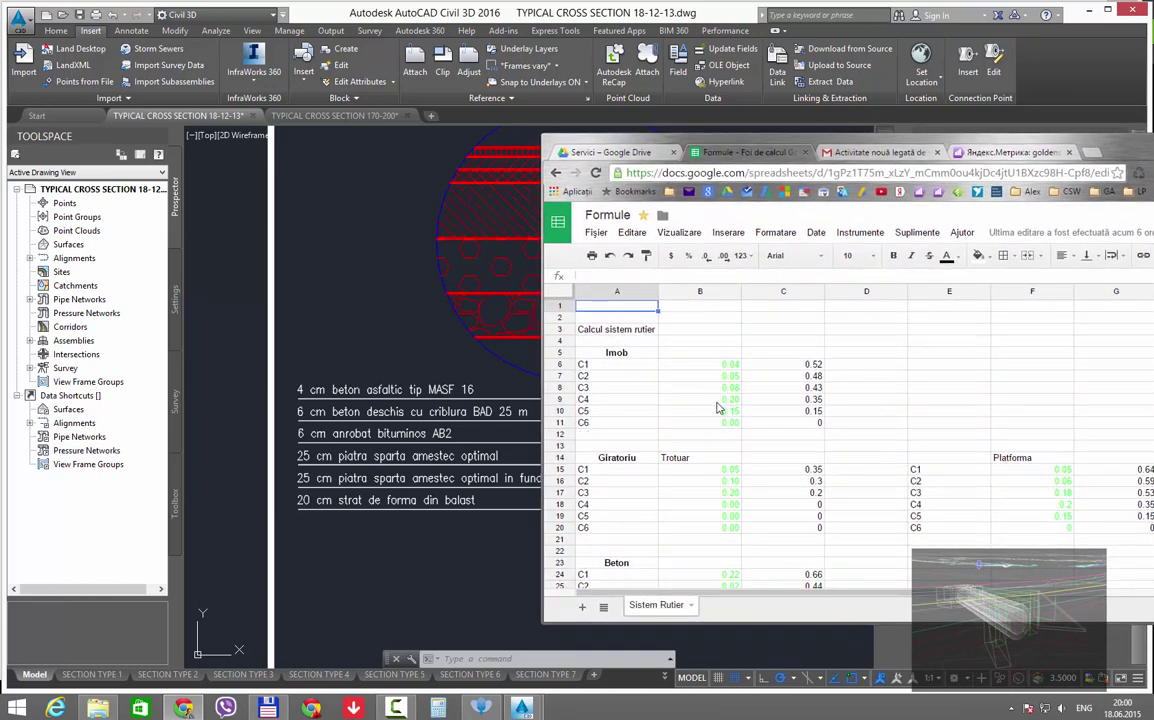
# Step: Check the cumulative depth formula and enter 0.06 thicknesses for layers C2 and C3
pyautogui.click(808, 366)
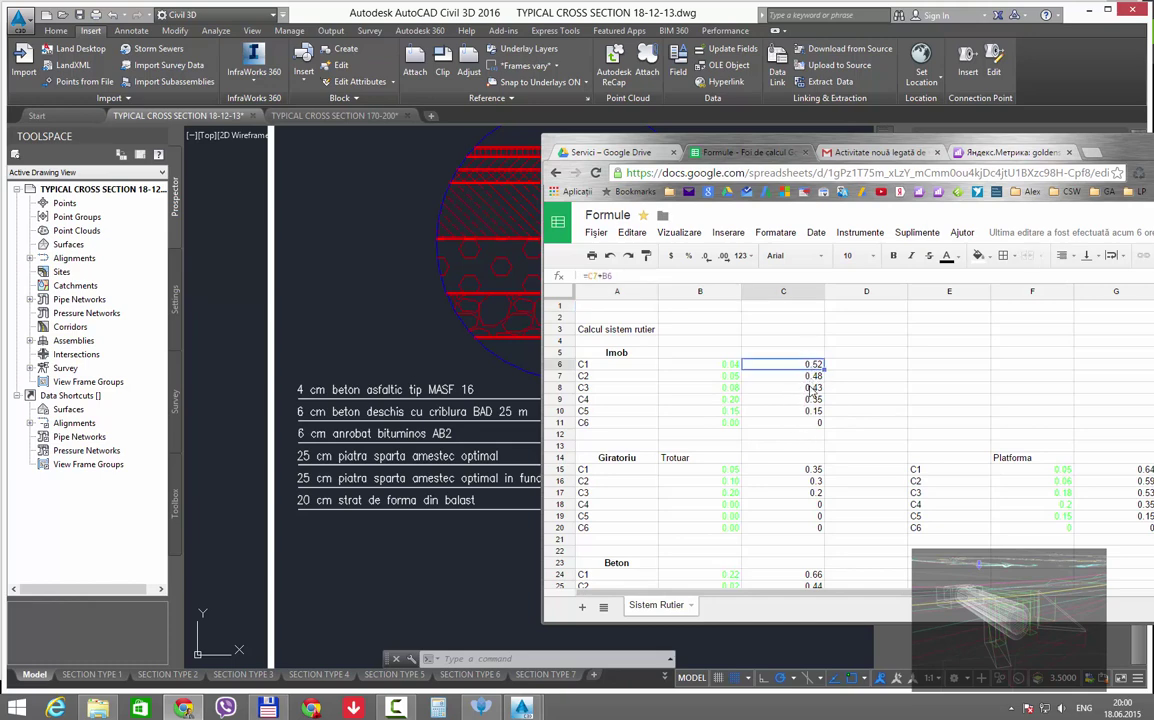
pyautogui.click(720, 366)
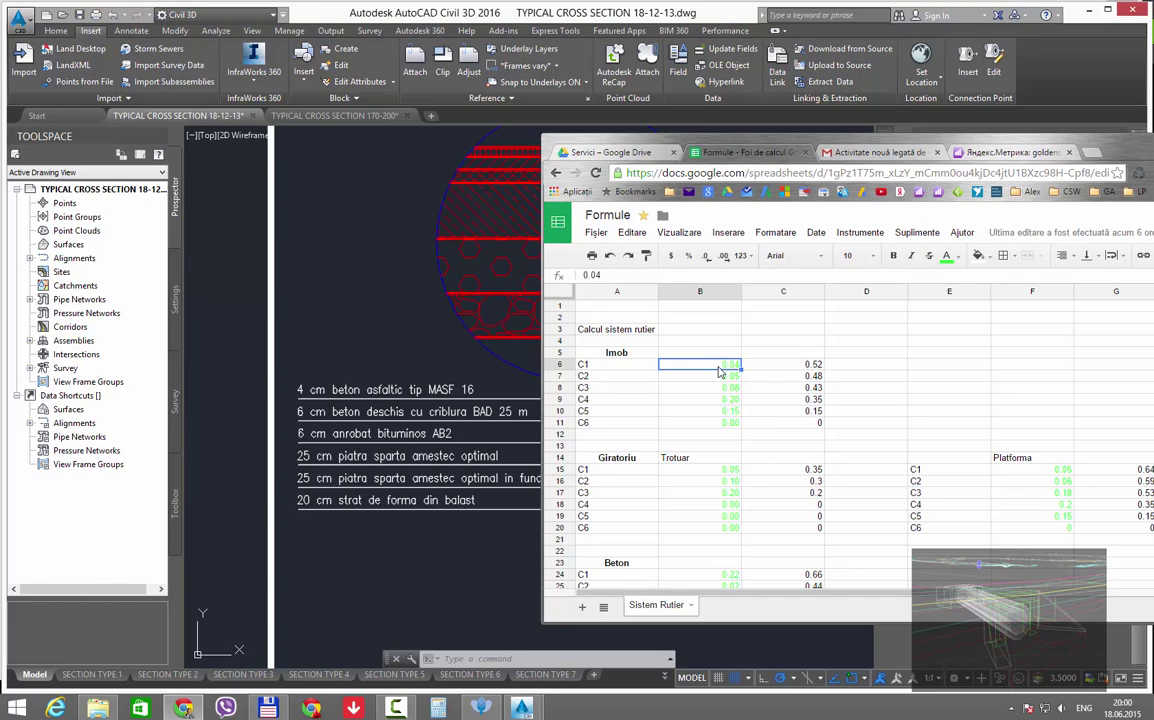
pyautogui.click(720, 374)
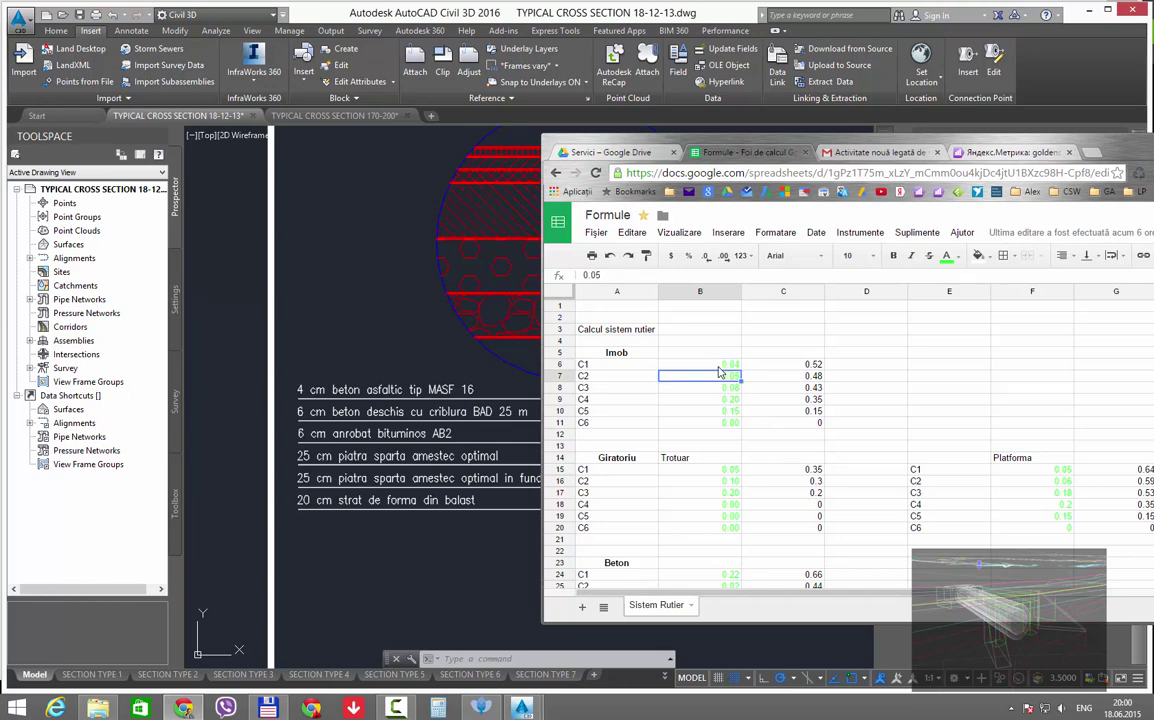
pyautogui.write('0')
pyautogui.press('Return')
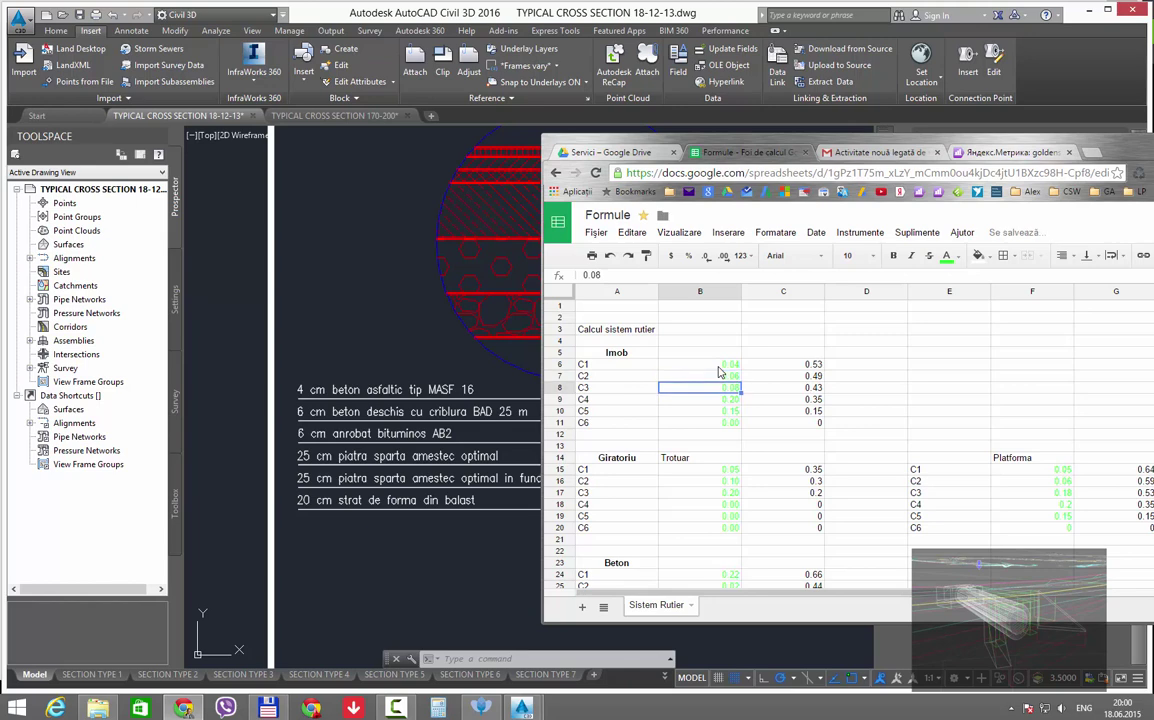
pyautogui.write('0.06')
pyautogui.press('Return')
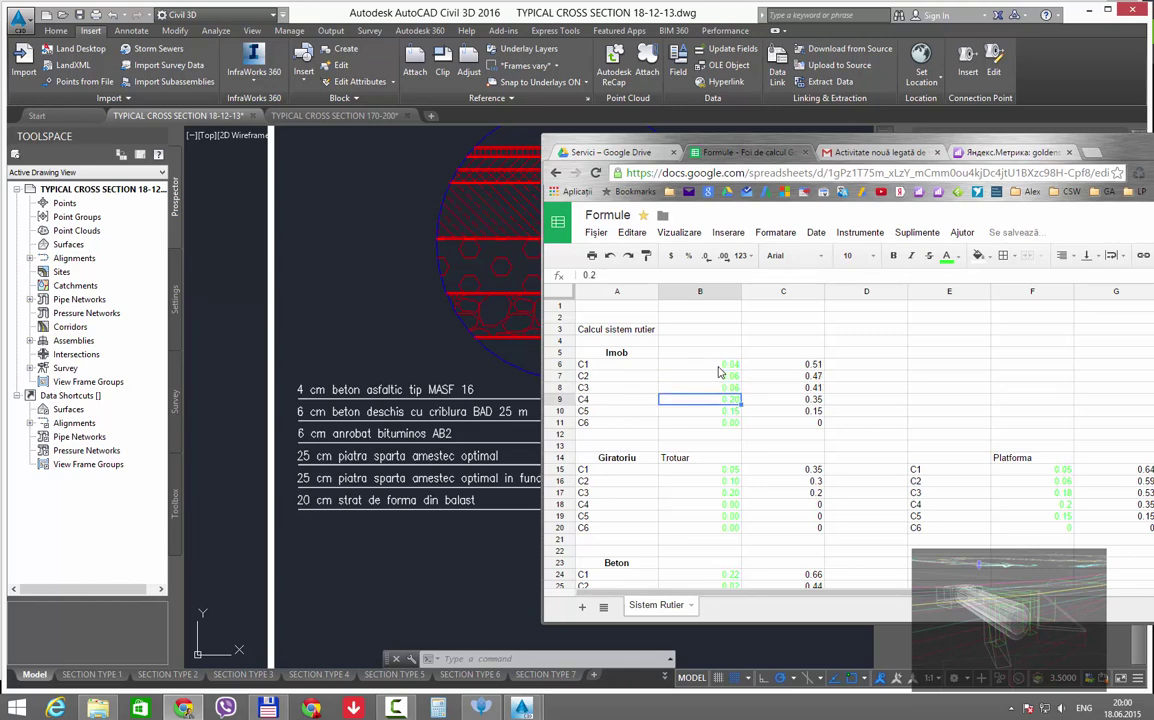
# Step: Enter 0.25, 0.25 and 0.20 for layers C4–C6, bringing the total depth to 0.86
pyautogui.write('0.25')
pyautogui.press('Return')
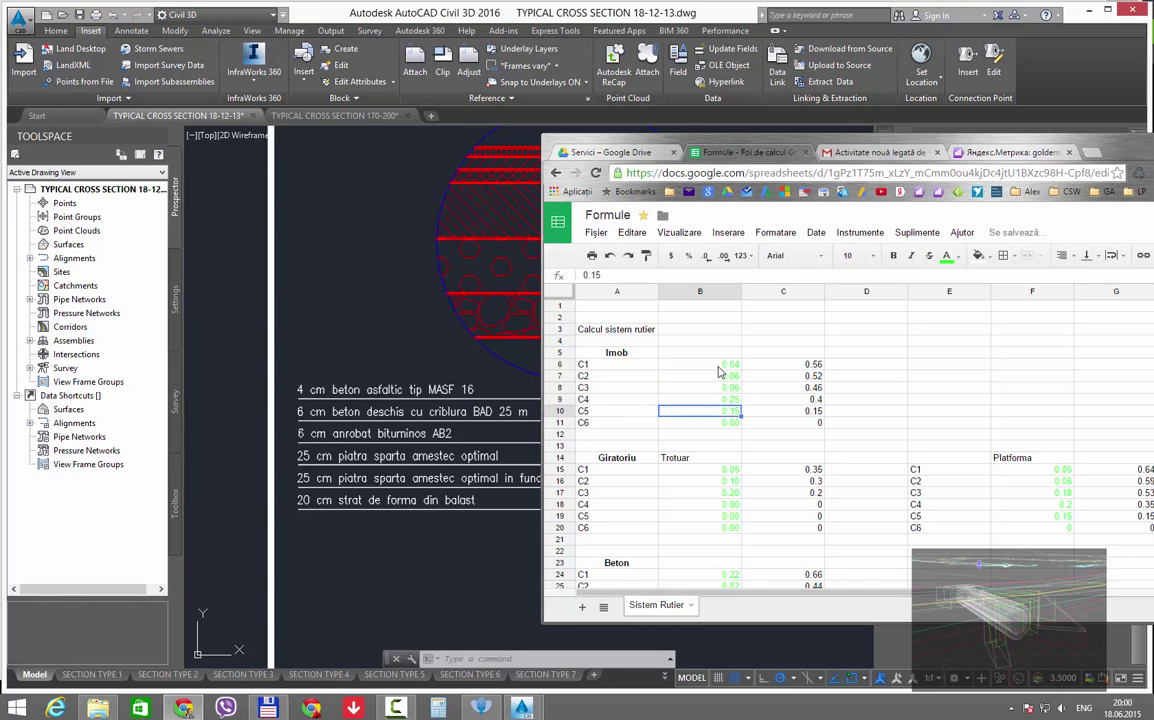
pyautogui.write('0.')
pyautogui.press('Return')
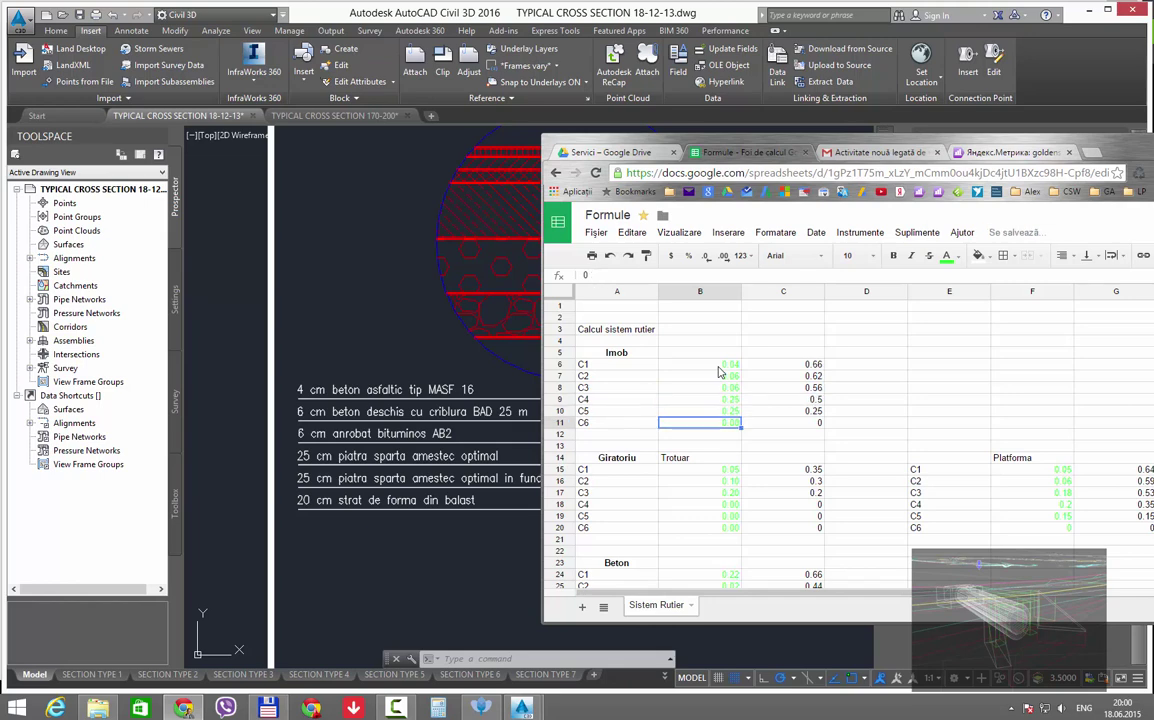
pyautogui.write('0.2')
pyautogui.press('Return')
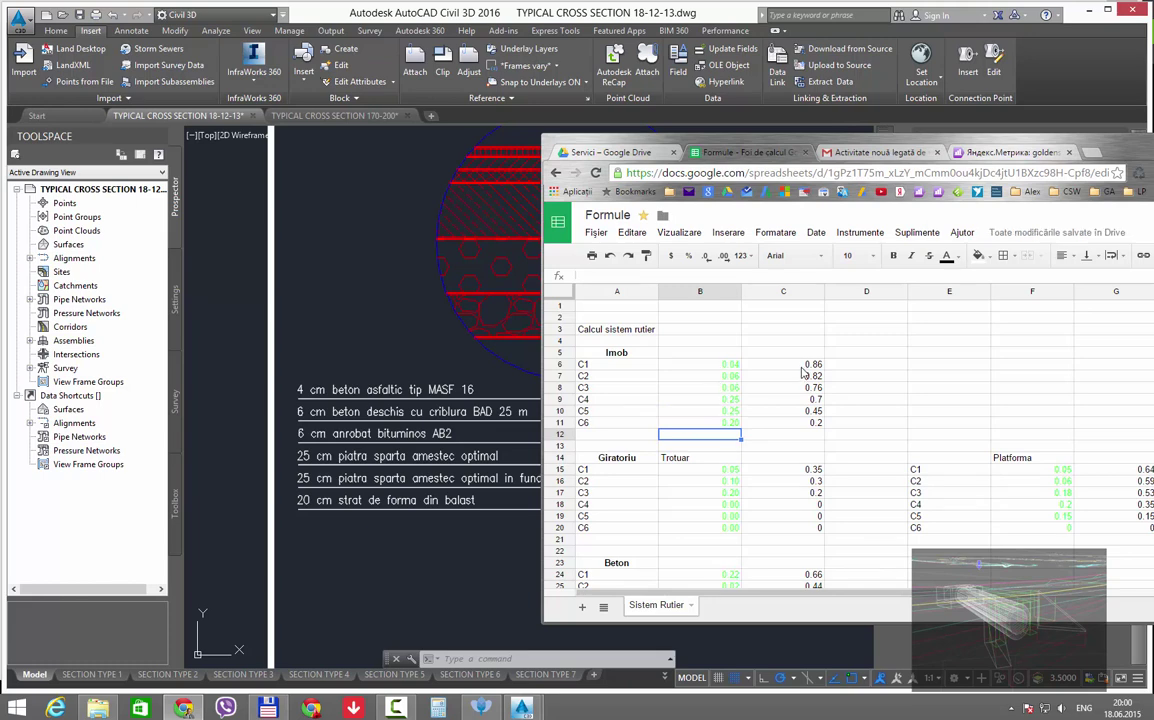
pyautogui.click(1137, 148)
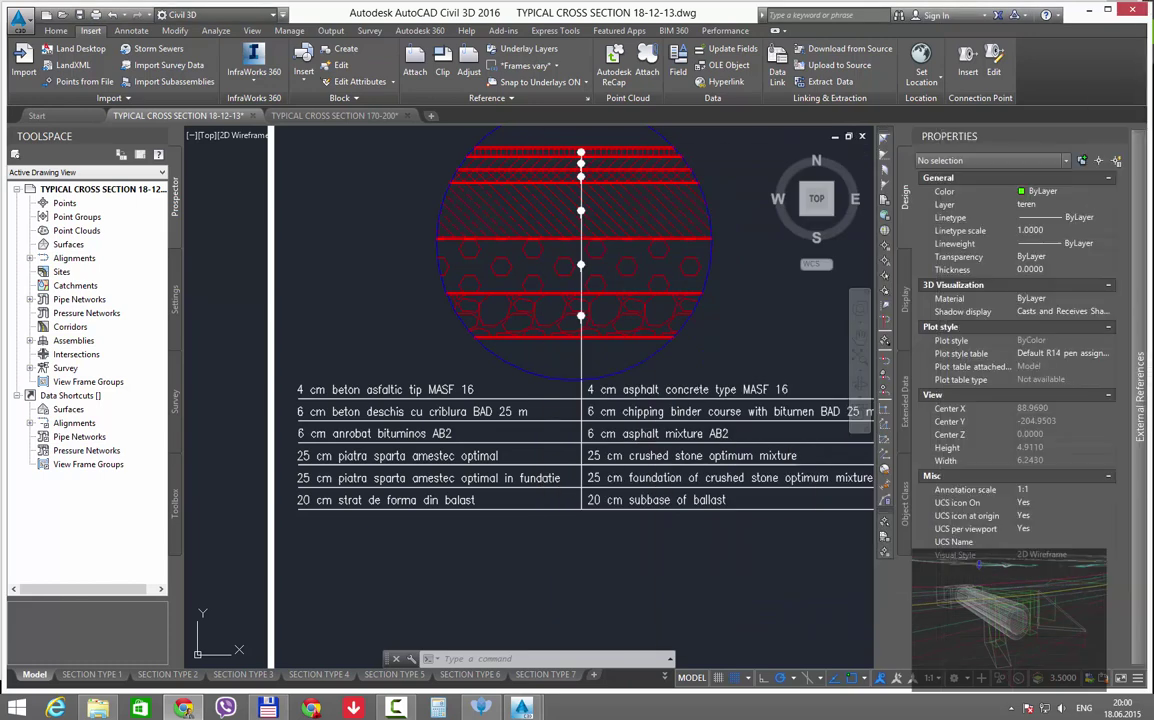
# Step: Set the AUTOMAT road-bed row's minimum thickness to 0.86 and close the type-section editor
pyautogui.click(481, 708)
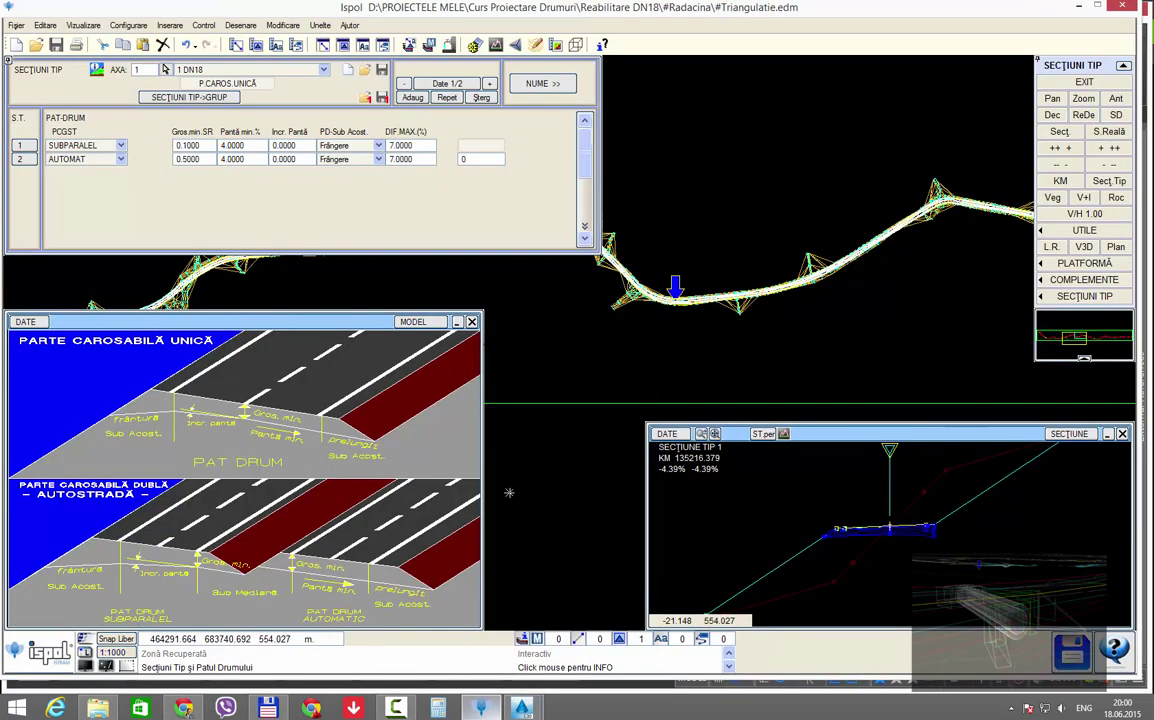
pyautogui.click(199, 159)
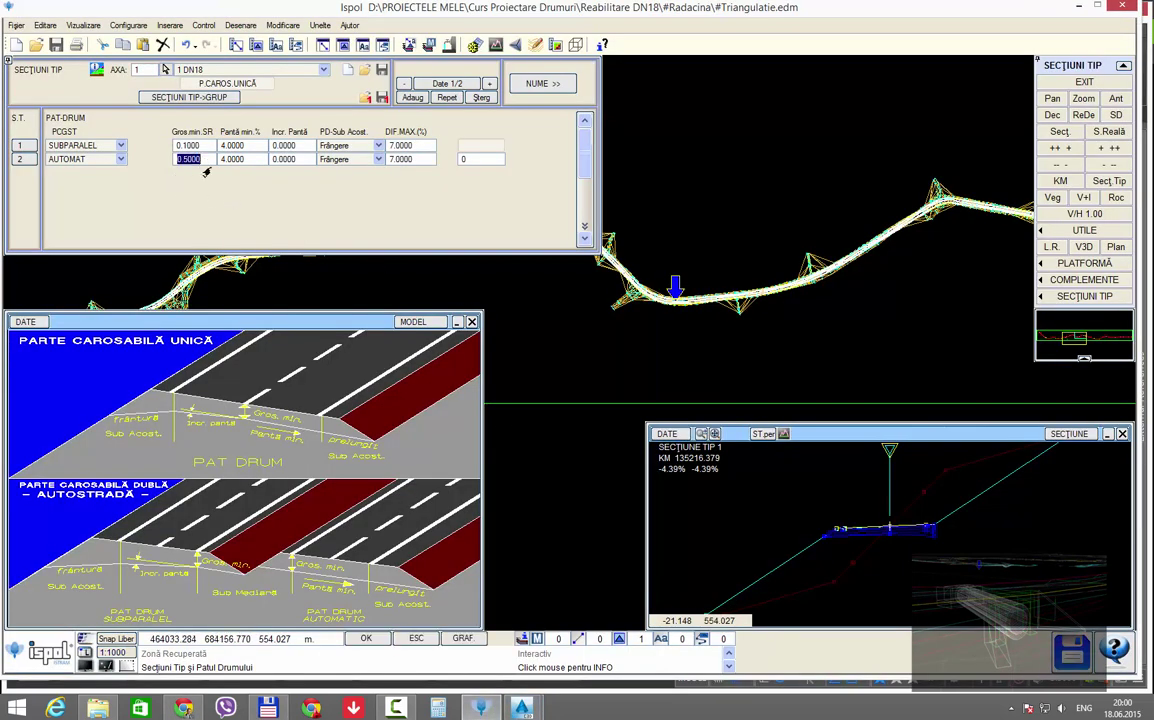
pyautogui.write('0.86')
pyautogui.press('Return')
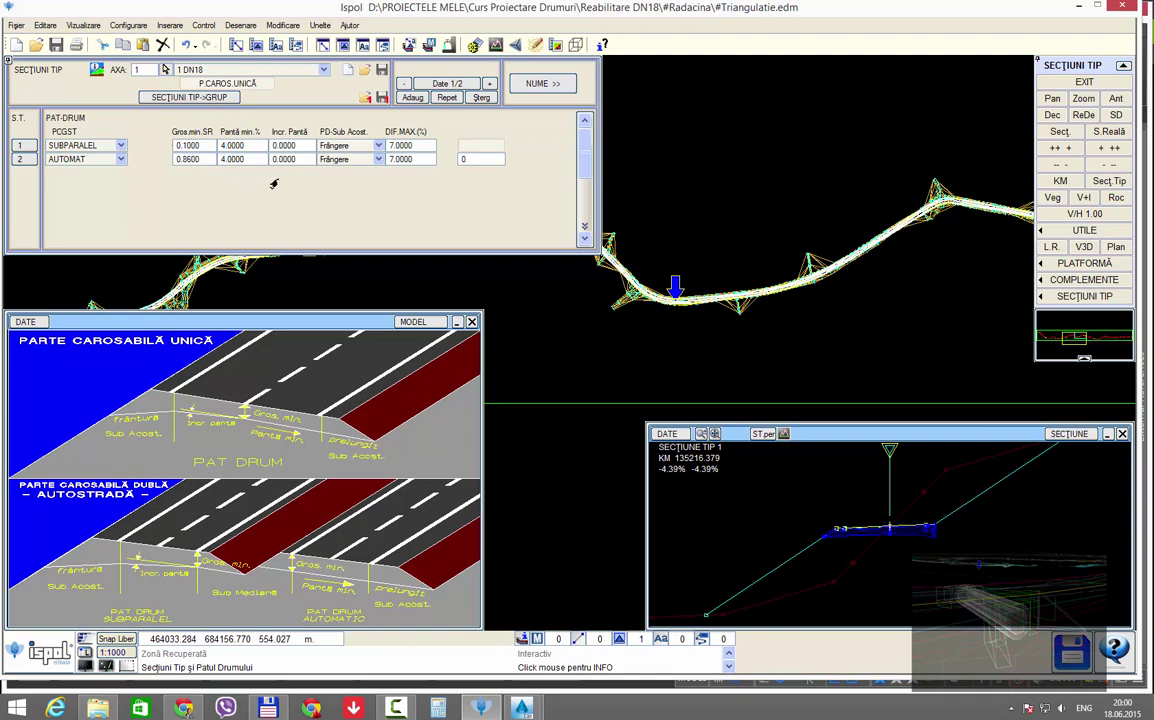
pyautogui.click(1084, 81)
# Step: Add a second calculation zone, picking zone ends at km 135580 and 140060 on the plan
pyautogui.click(266, 192)
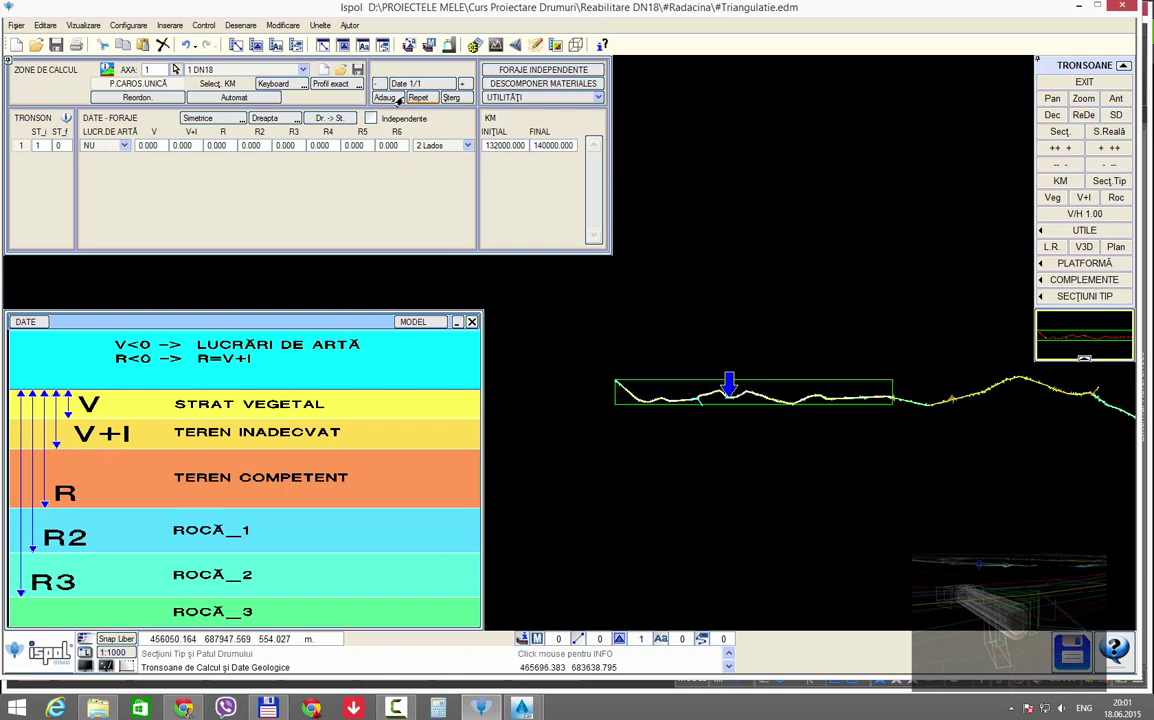
pyautogui.click(385, 97)
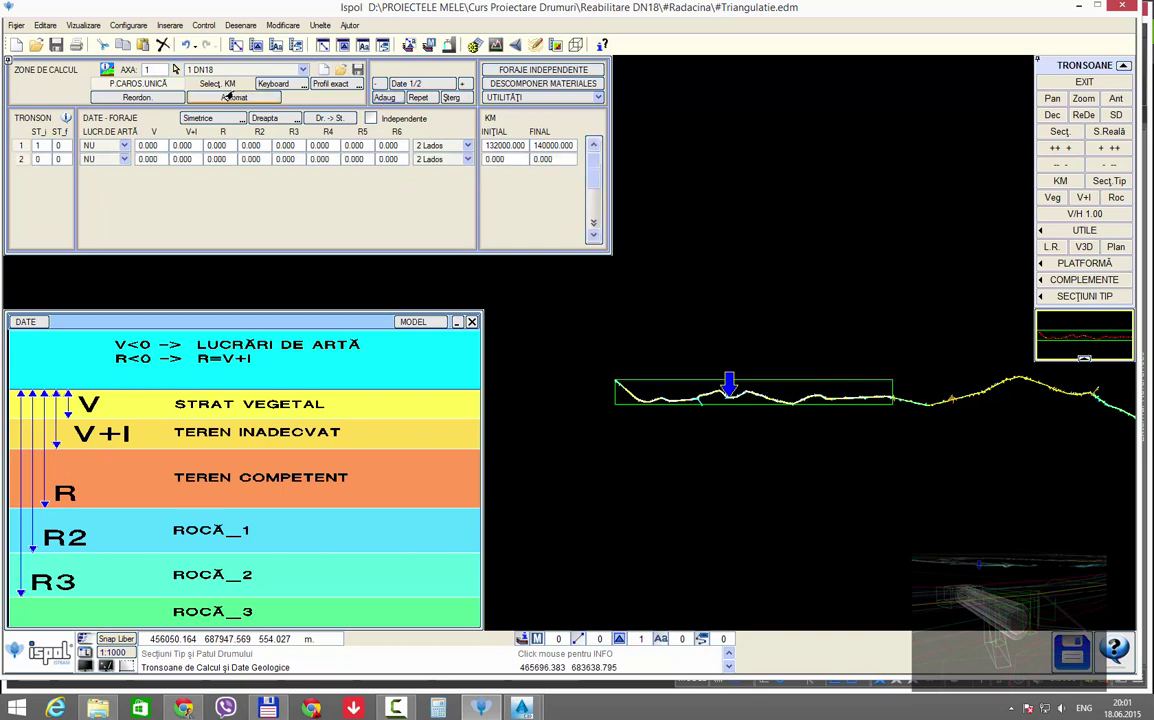
pyautogui.click(273, 83)
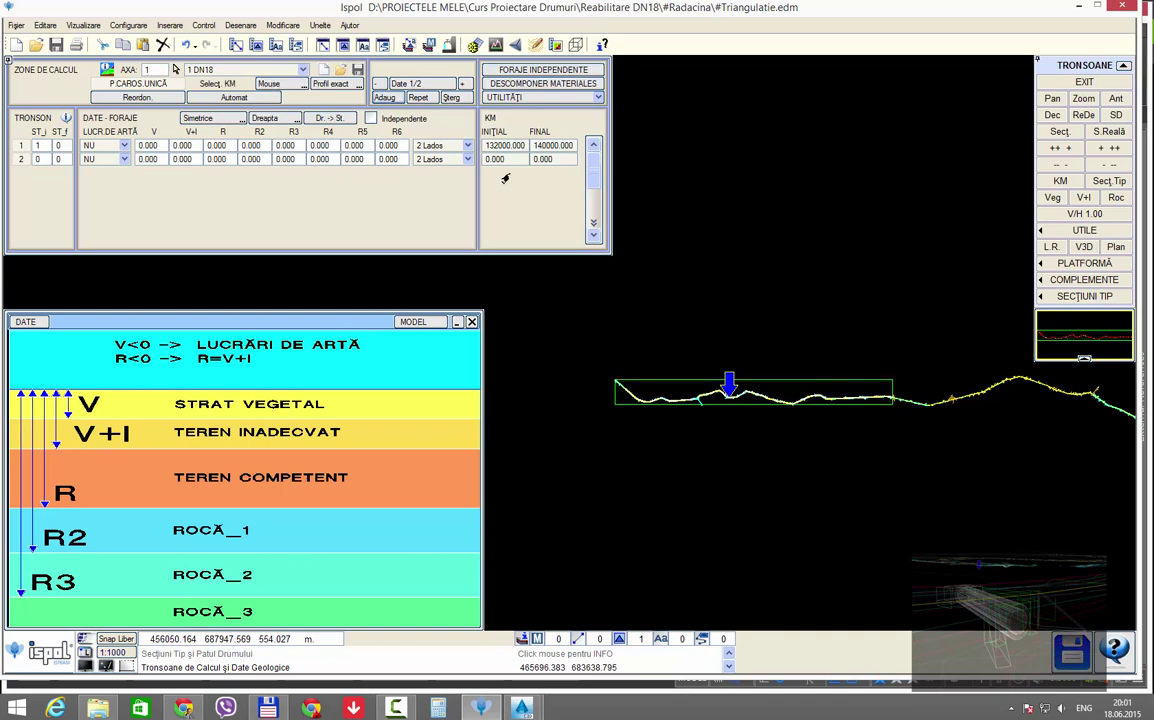
pyautogui.click(532, 146)
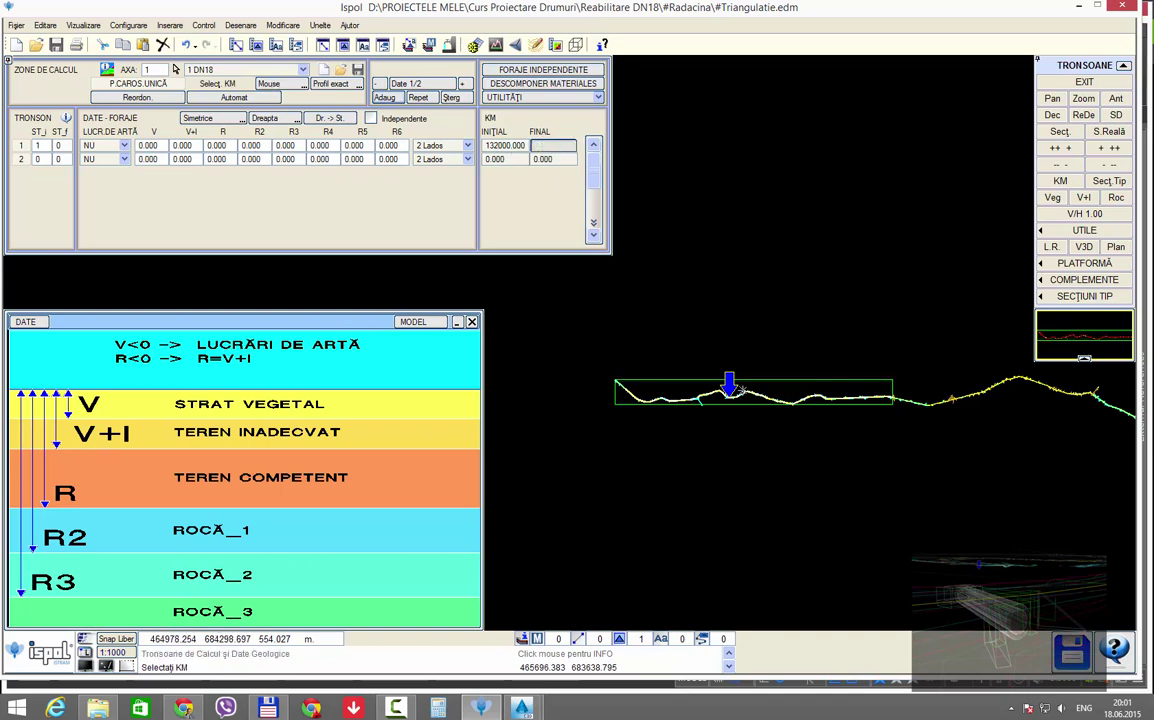
pyautogui.click(737, 392)
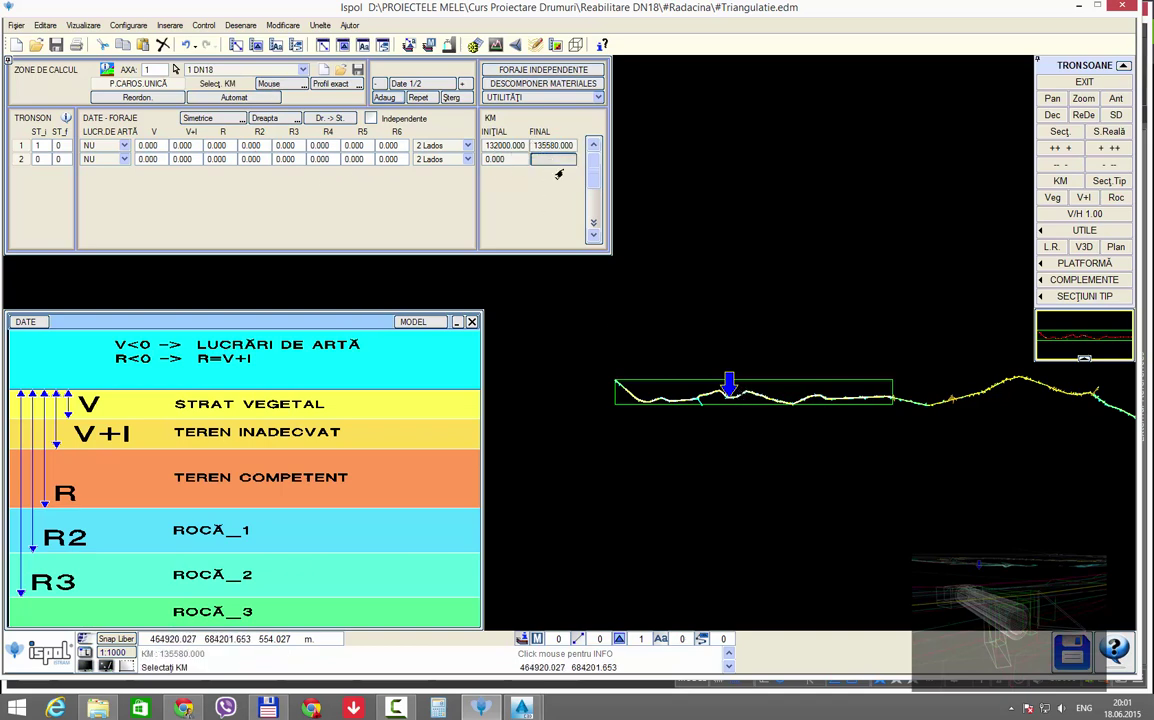
pyautogui.click(891, 397)
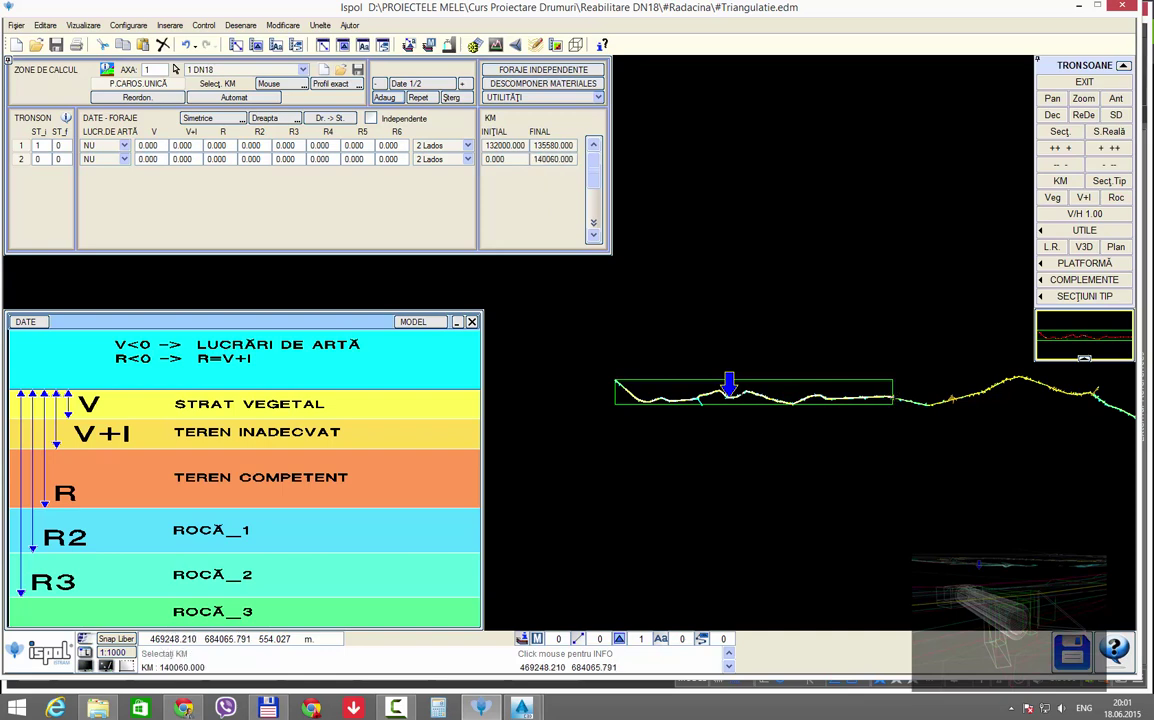
pyautogui.click(270, 83)
# Step: Start zone 2 at km 135580.000 and assign section types 1 and 2 to the zones
pyautogui.rightClick(537, 146)
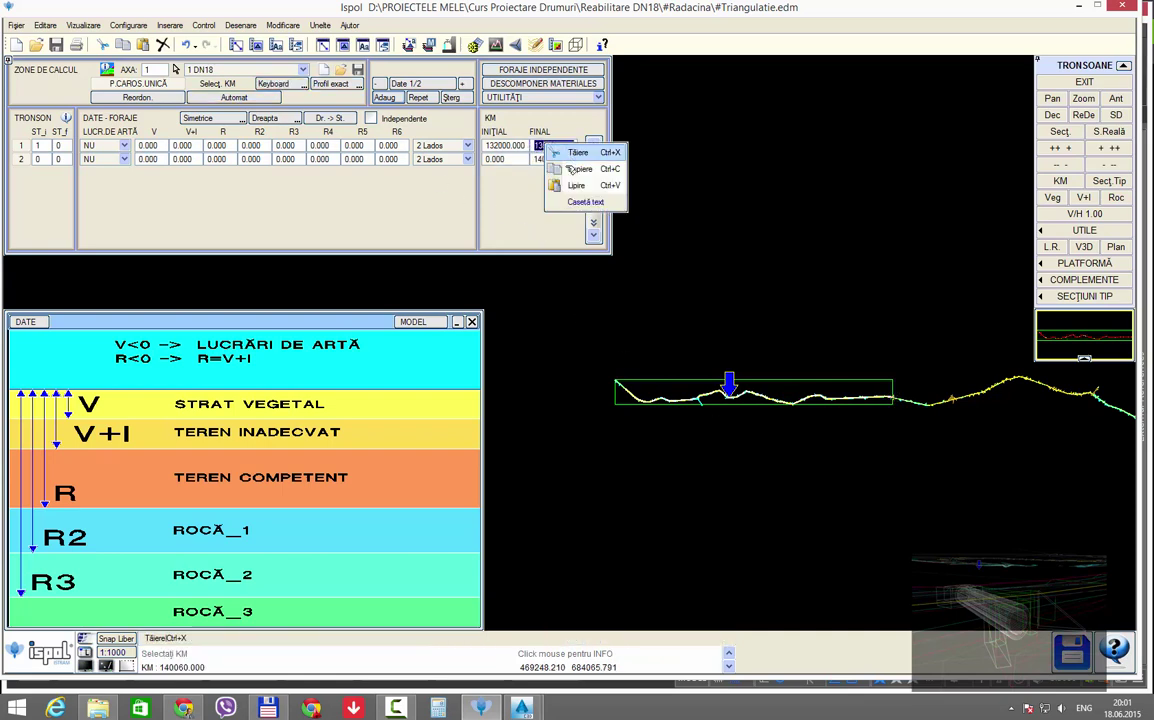
pyautogui.press('Escape')
pyautogui.rightClick(511, 159)
pyautogui.click(545, 199)
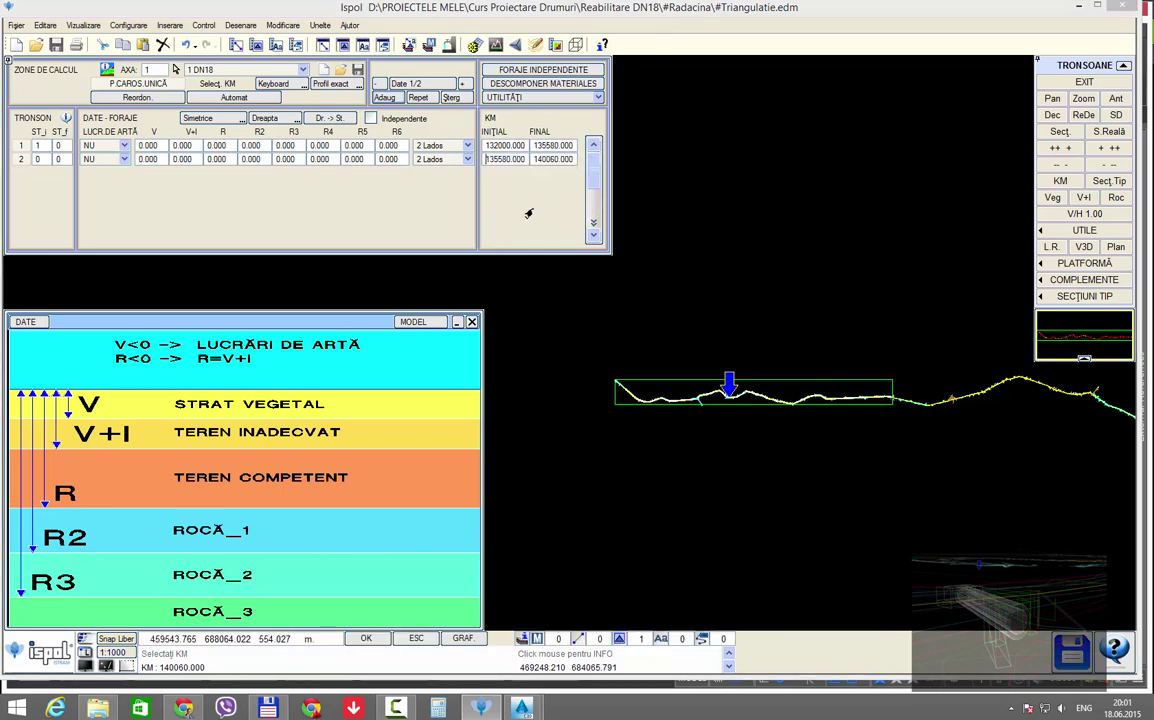
pyautogui.press('Return')
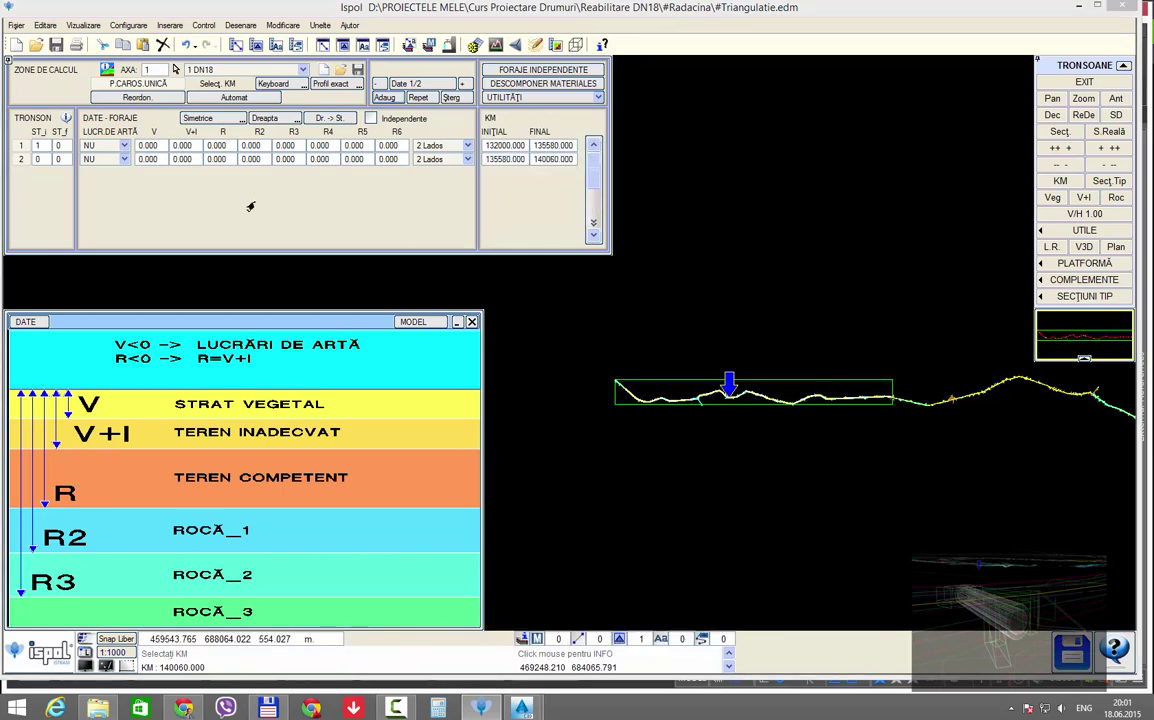
pyautogui.click(37, 159)
pyautogui.write('2')
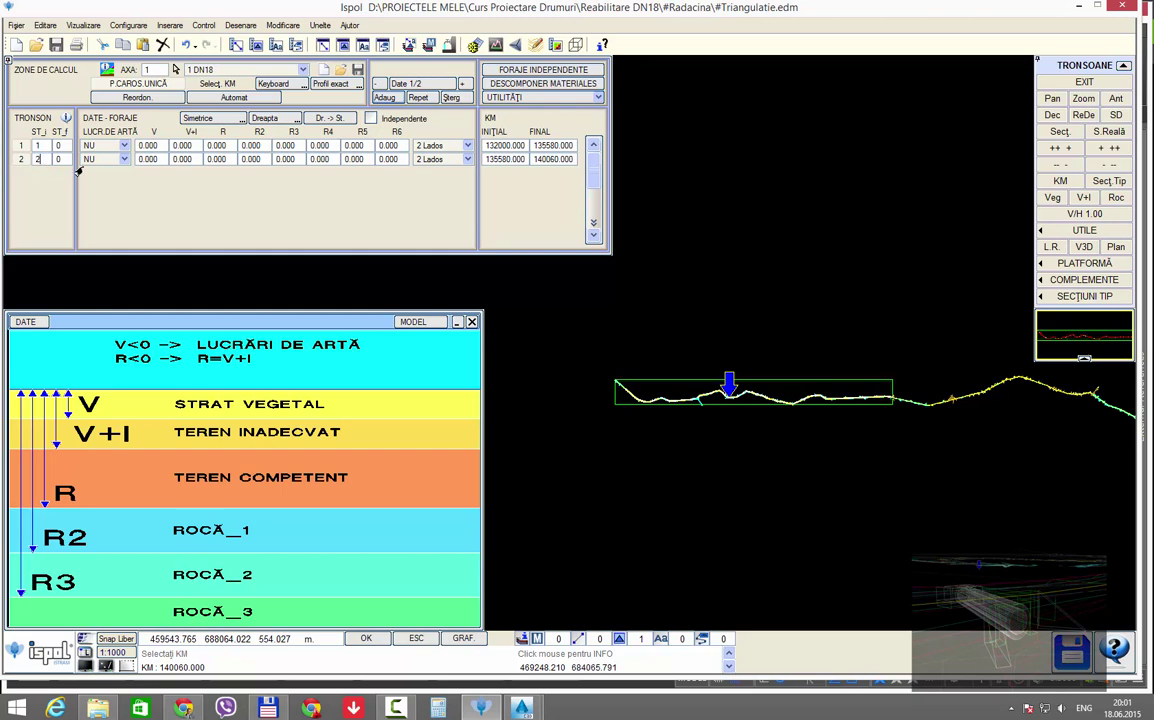
pyautogui.click(58, 161)
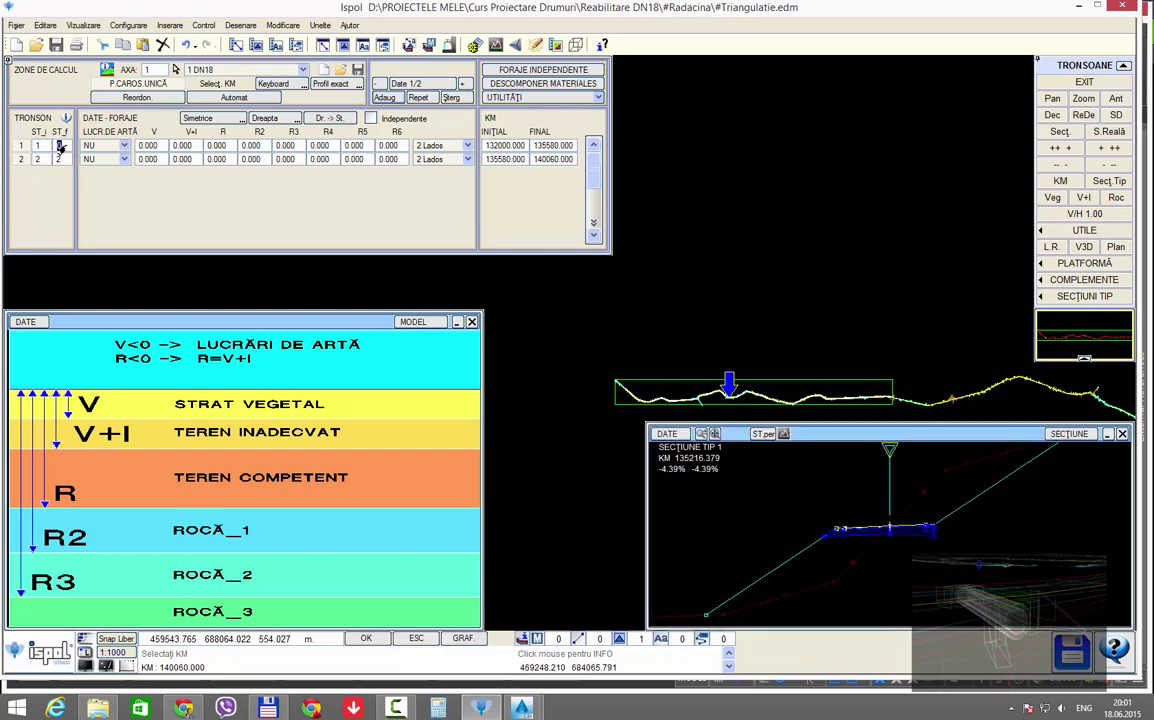
pyautogui.click(60, 147)
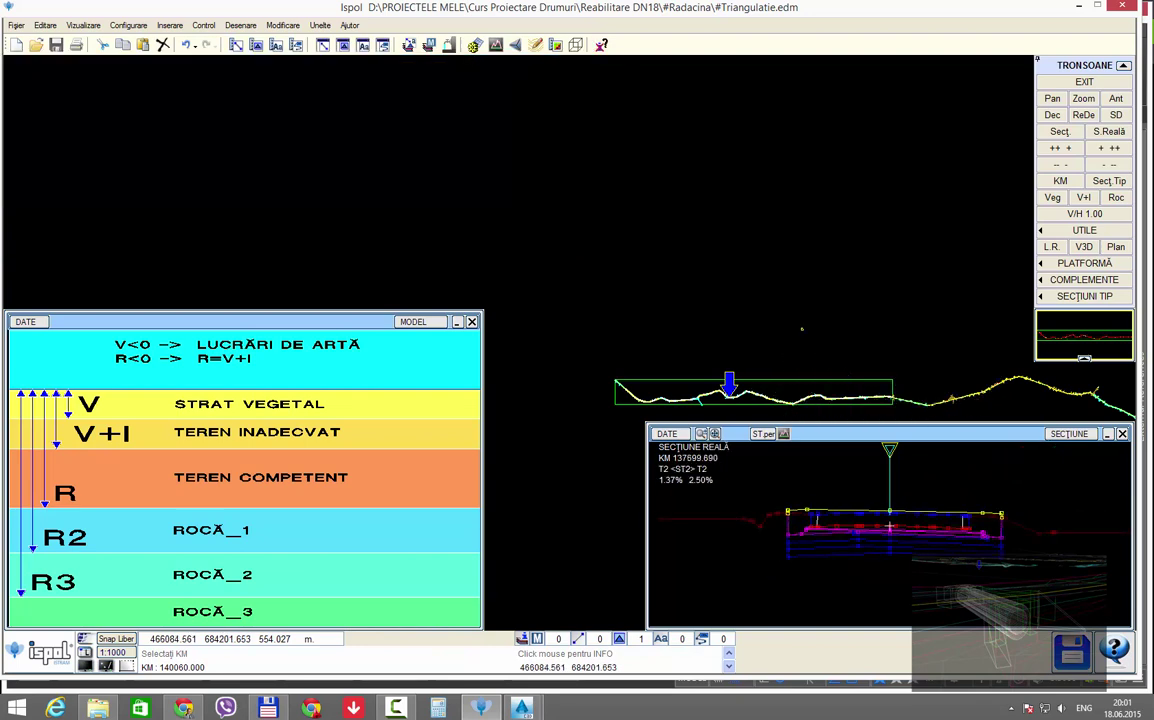
# Step: Preview the km 137455 cross-section, copy the 135580.000 final km, and close the zones editor
pyautogui.click(803, 390)
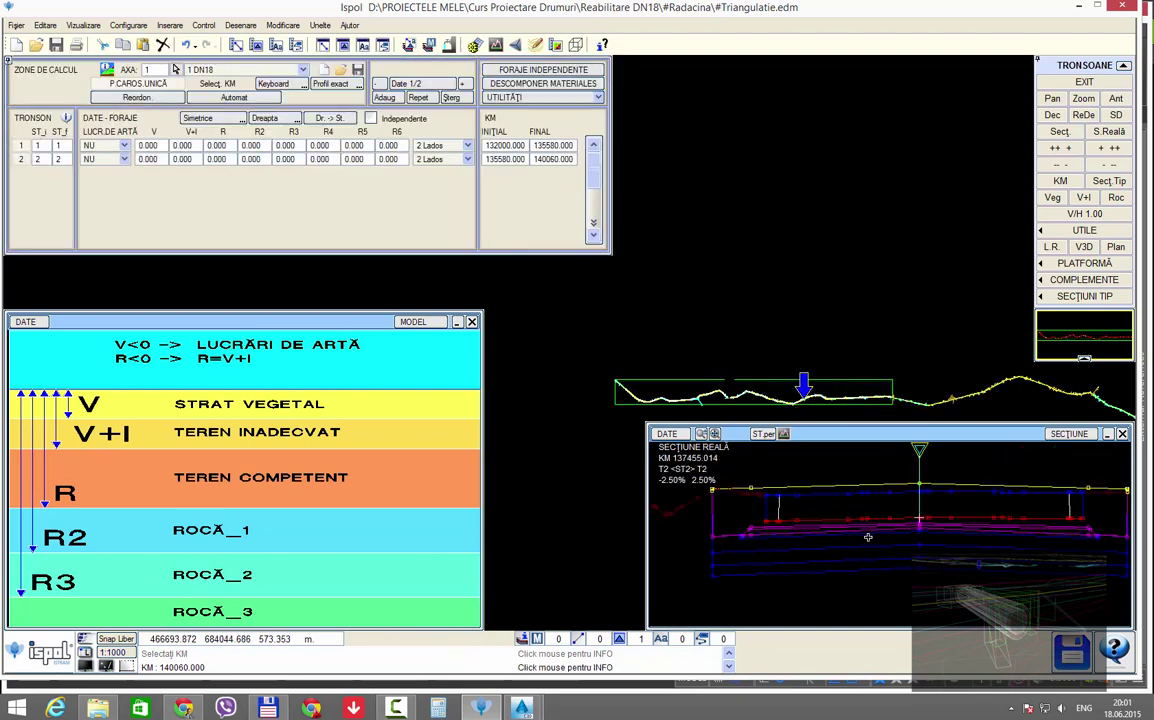
pyautogui.scroll(-1, 868, 537)
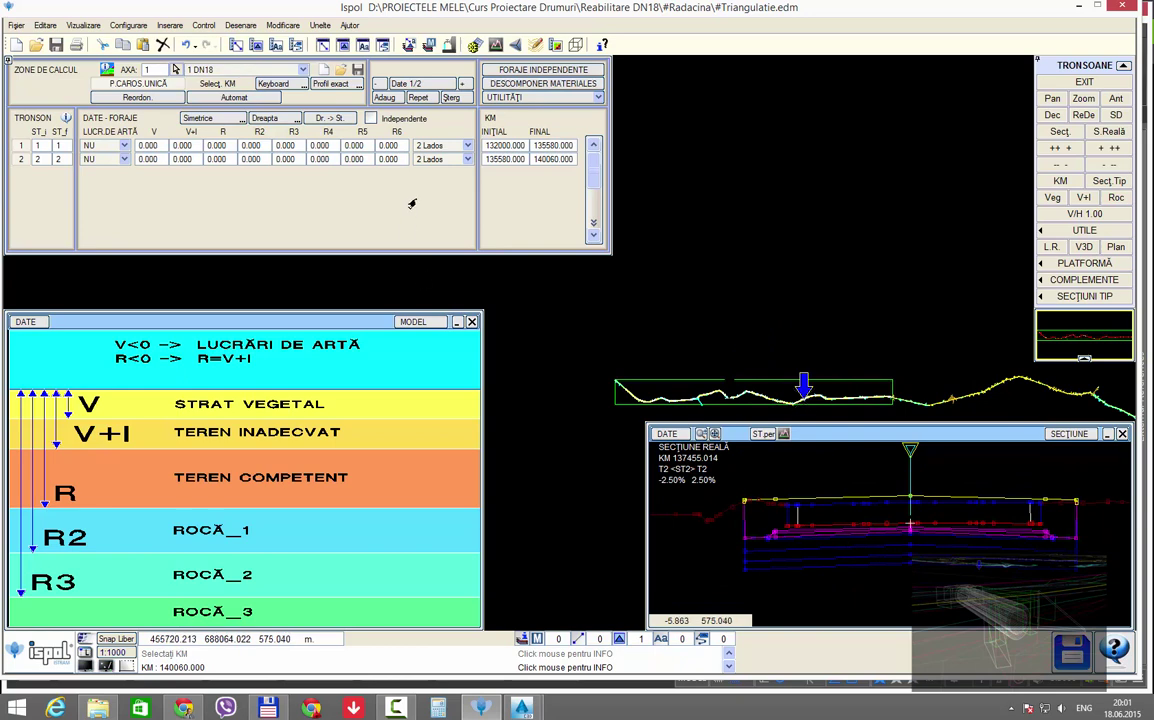
pyautogui.click(548, 146)
pyautogui.rightClick(548, 147)
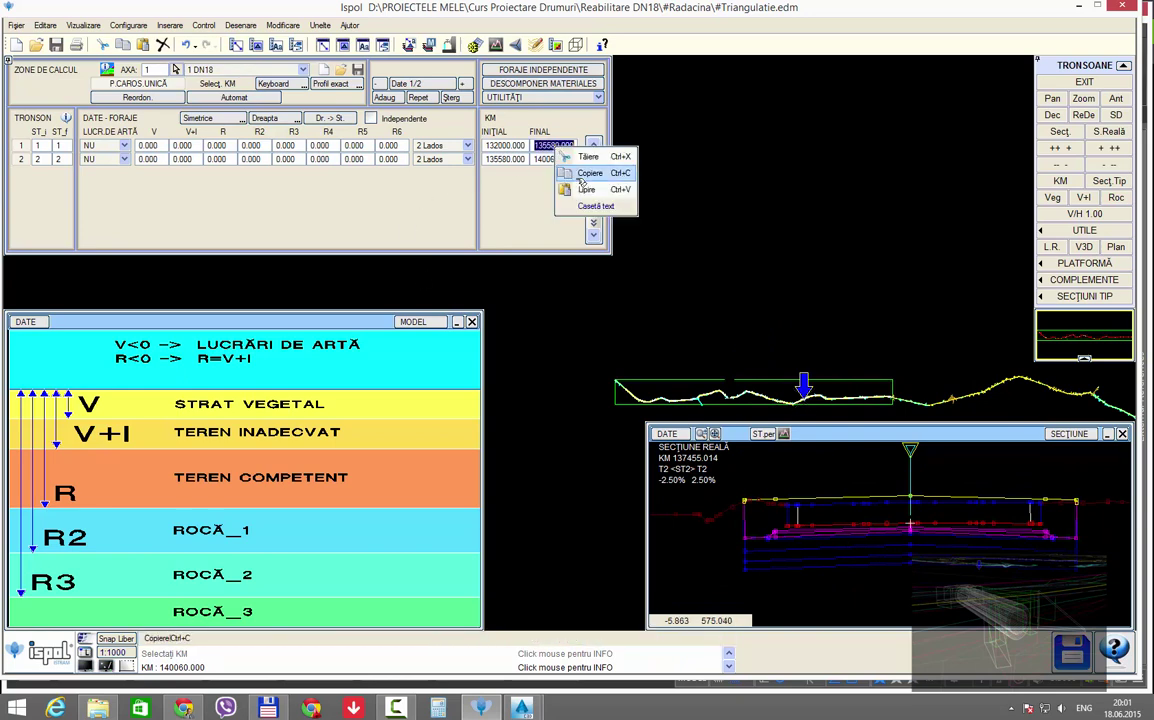
pyautogui.click(607, 188)
pyautogui.press('Return')
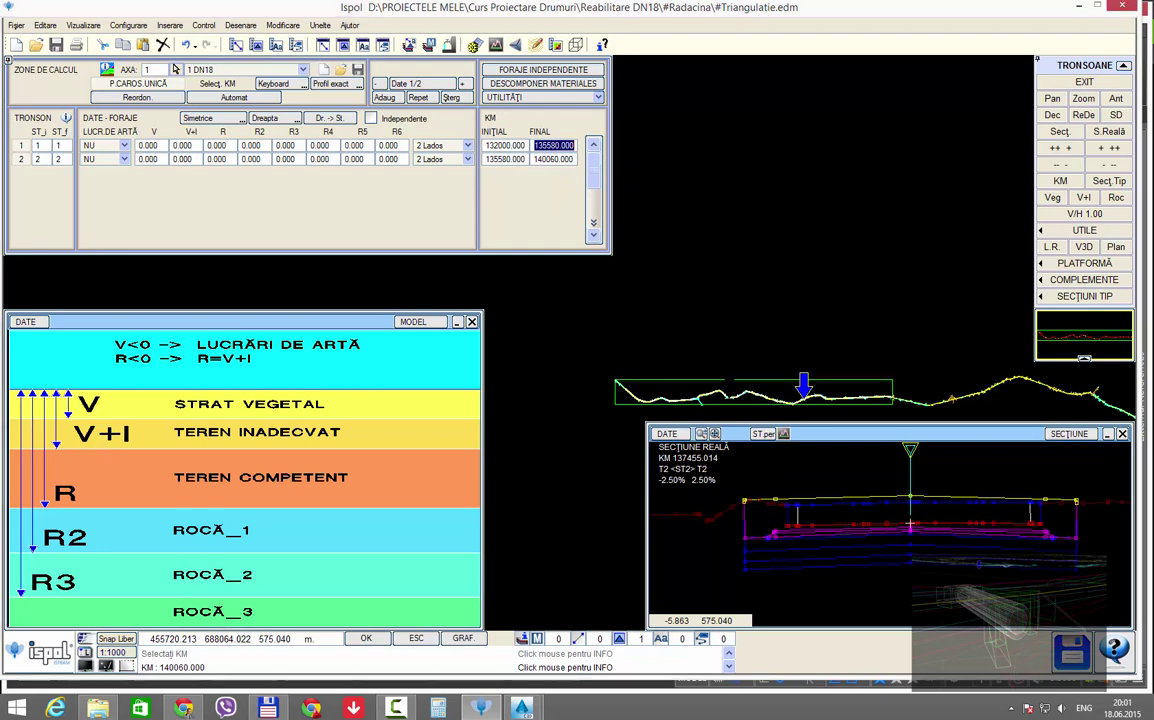
pyautogui.click(1084, 81)
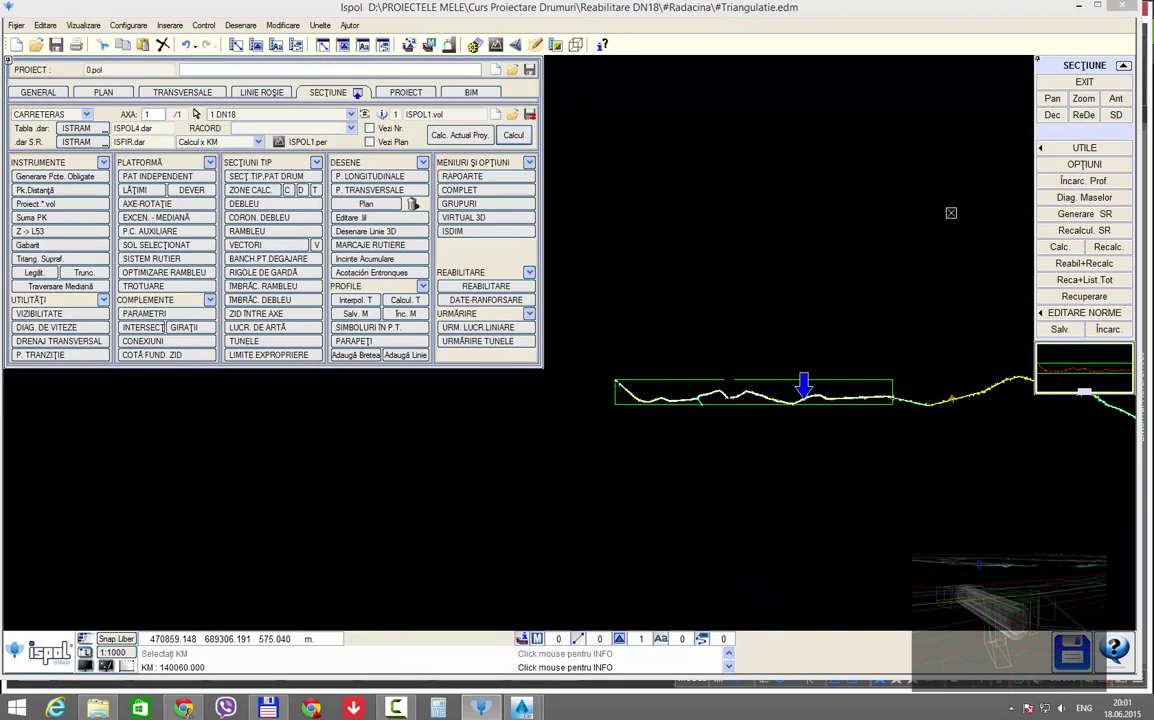
# Step: Add extra-excavation data sets 2 and 3, with data set 2 starting at km 135580.000
pyautogui.click(155, 245)
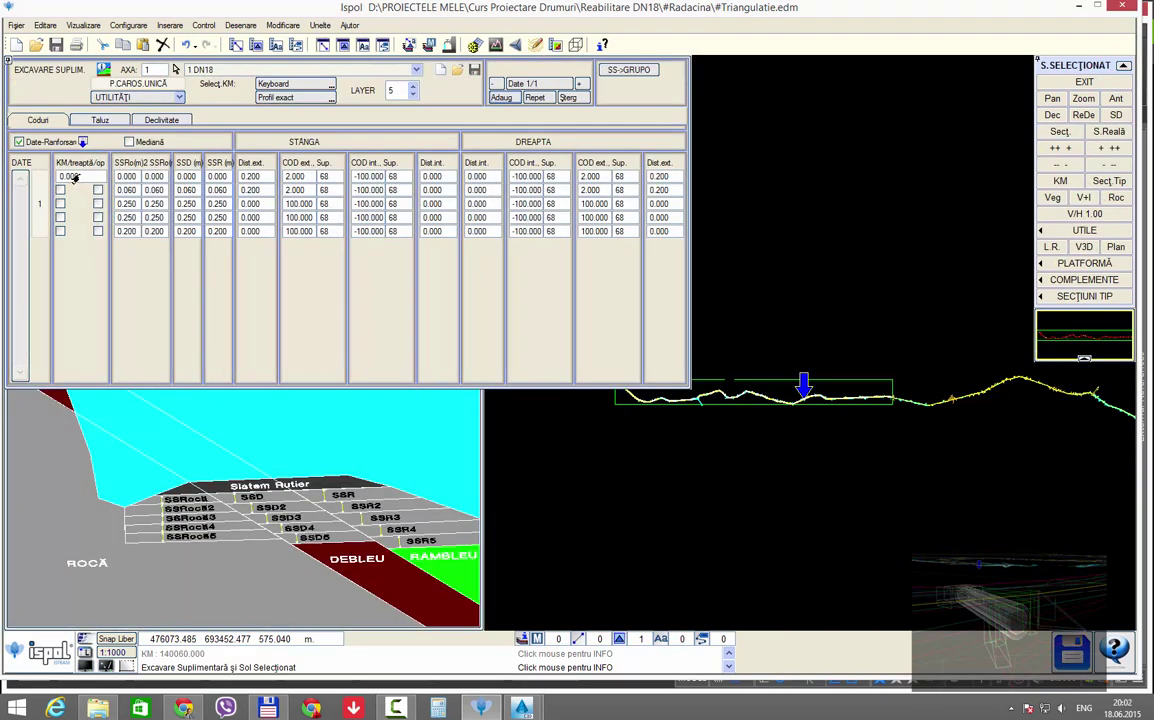
pyautogui.click(500, 97)
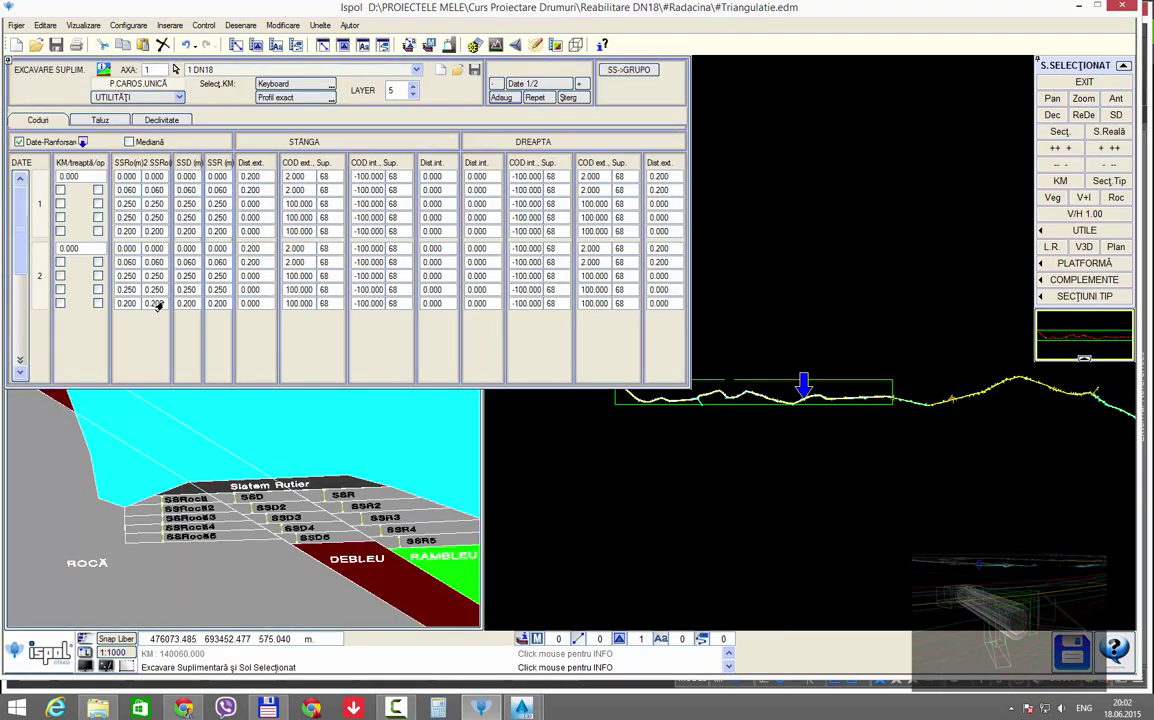
pyautogui.rightClick(83, 254)
pyautogui.click(110, 268)
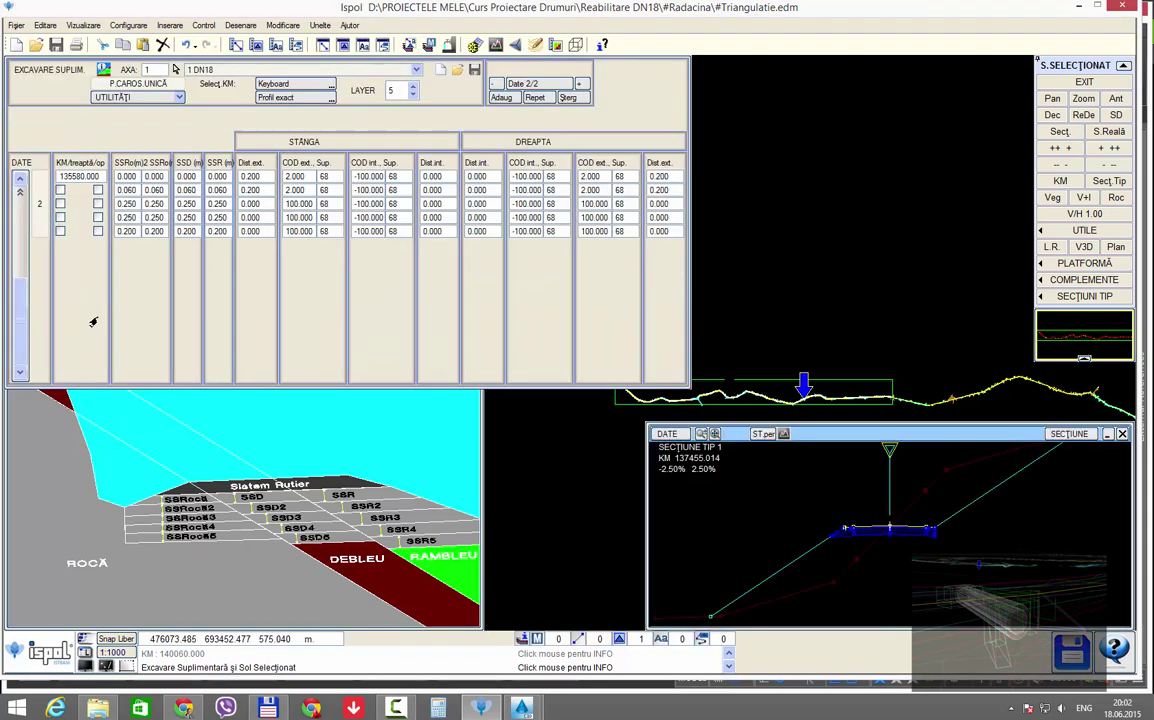
pyautogui.click(500, 97)
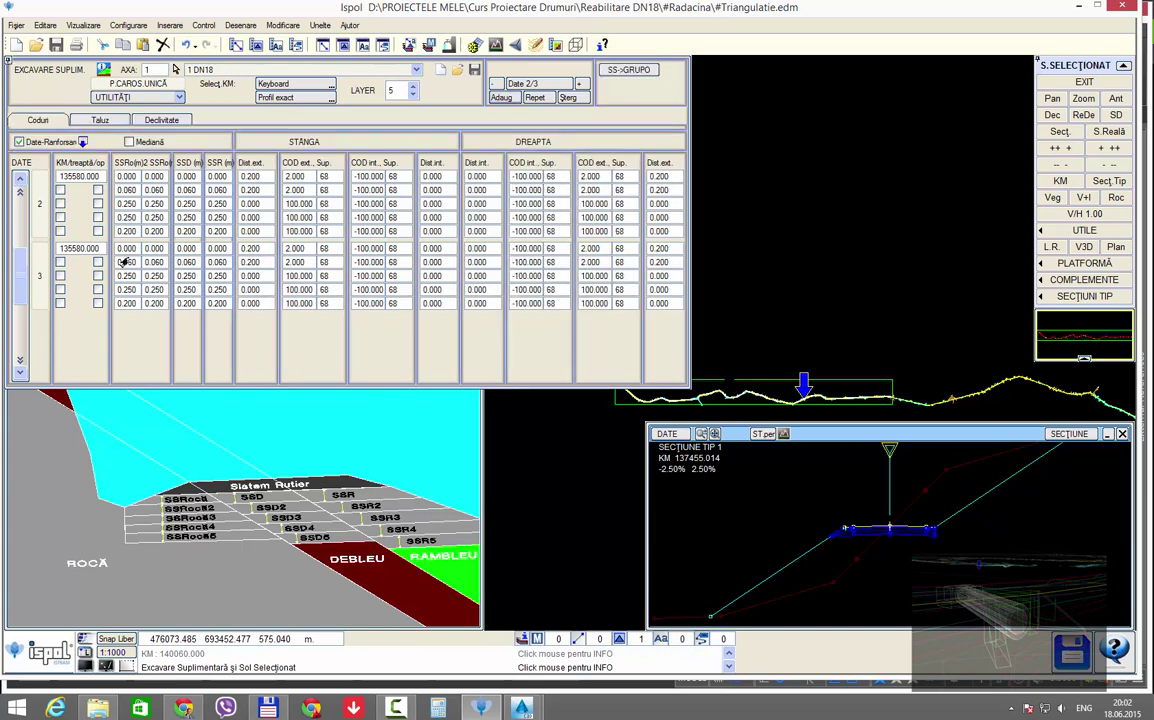
# Step: Set all SSRo, SSRo2, SSD and SSR thicknesses of data set 3 to 0
pyautogui.click(128, 262)
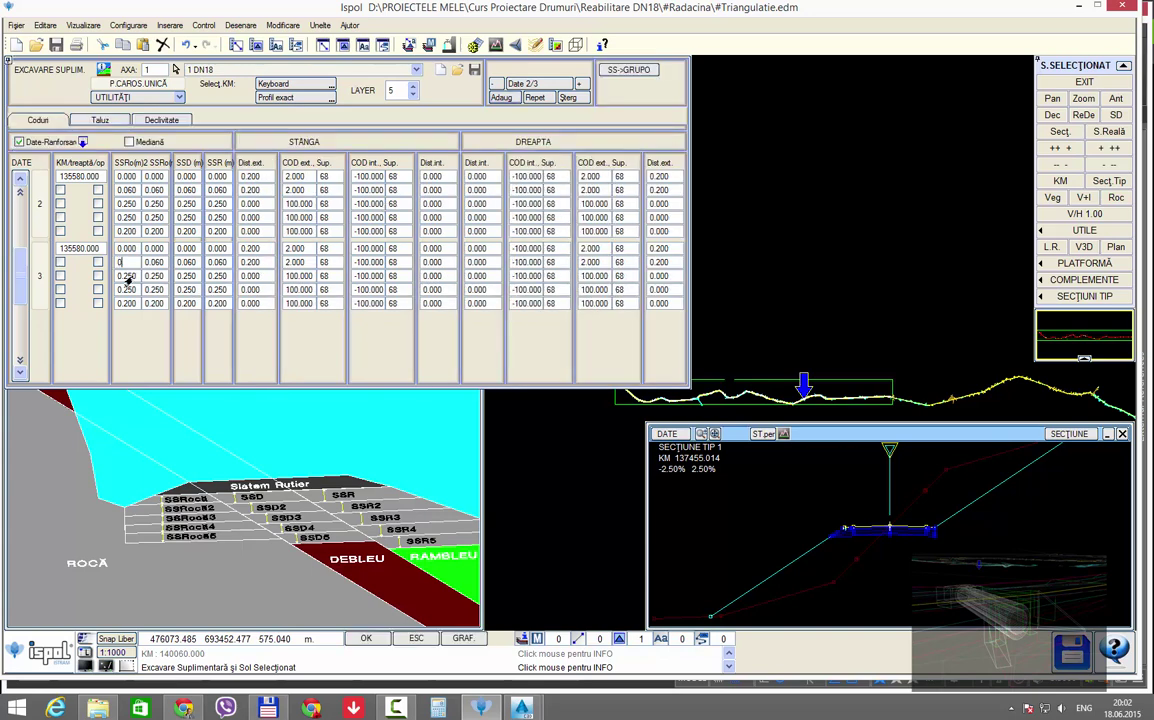
pyautogui.write('0 0 0 0')
pyautogui.press('Tab')
pyautogui.write('0 0 ')
pyautogui.write('0 0')
pyautogui.press('Tab')
pyautogui.write('0 0')
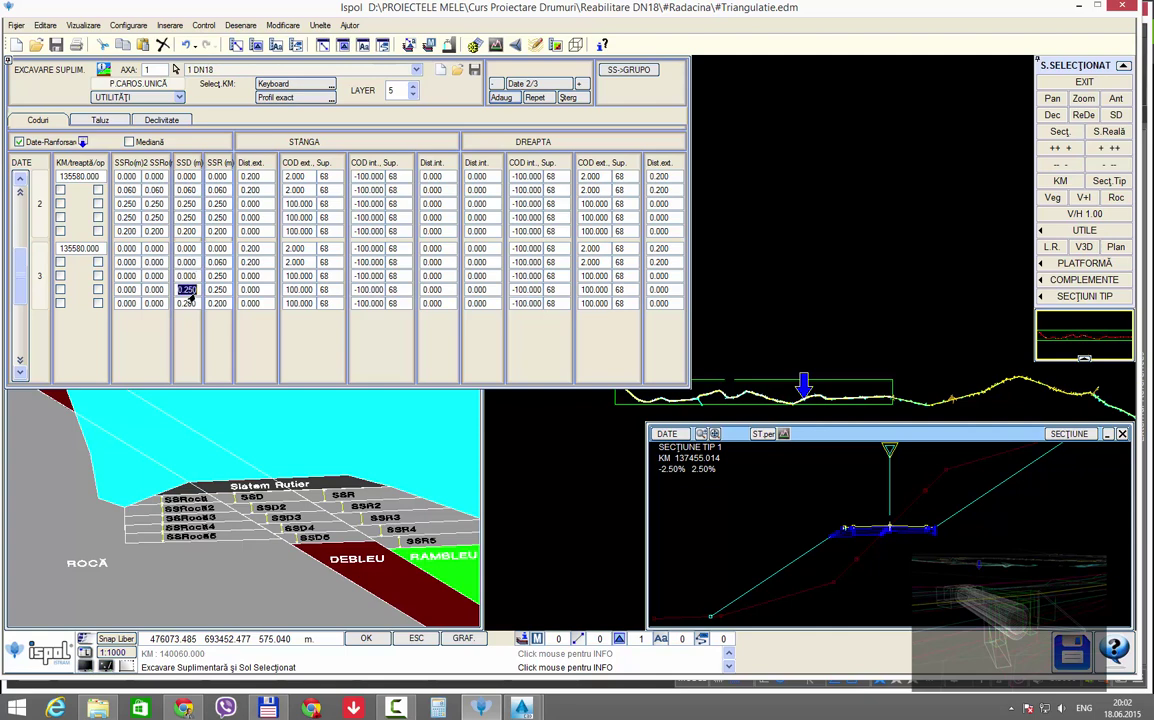
pyautogui.write(' 0 0')
pyautogui.press('Tab')
pyautogui.write('0')
pyautogui.write(' 0 0 0')
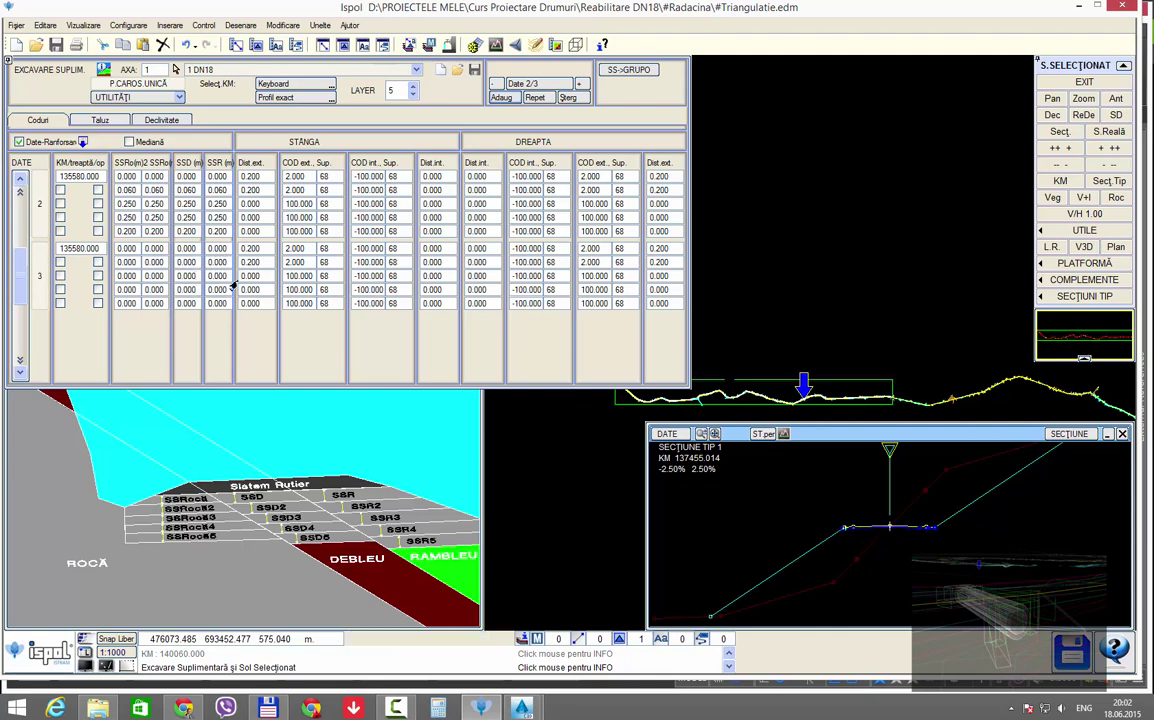
pyautogui.click(862, 377)
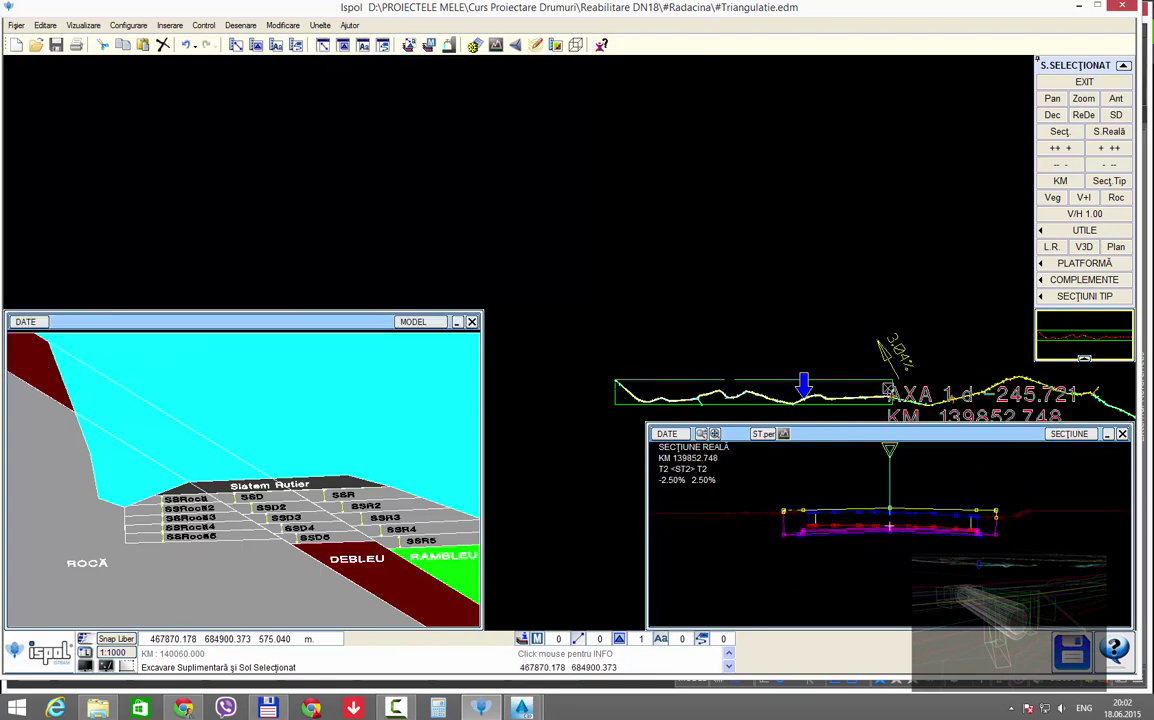
# Step: Inspect the km 139148 cross-section, close the extra-excavation editor and open SISTEM RUTIER
pyautogui.click(862, 394)
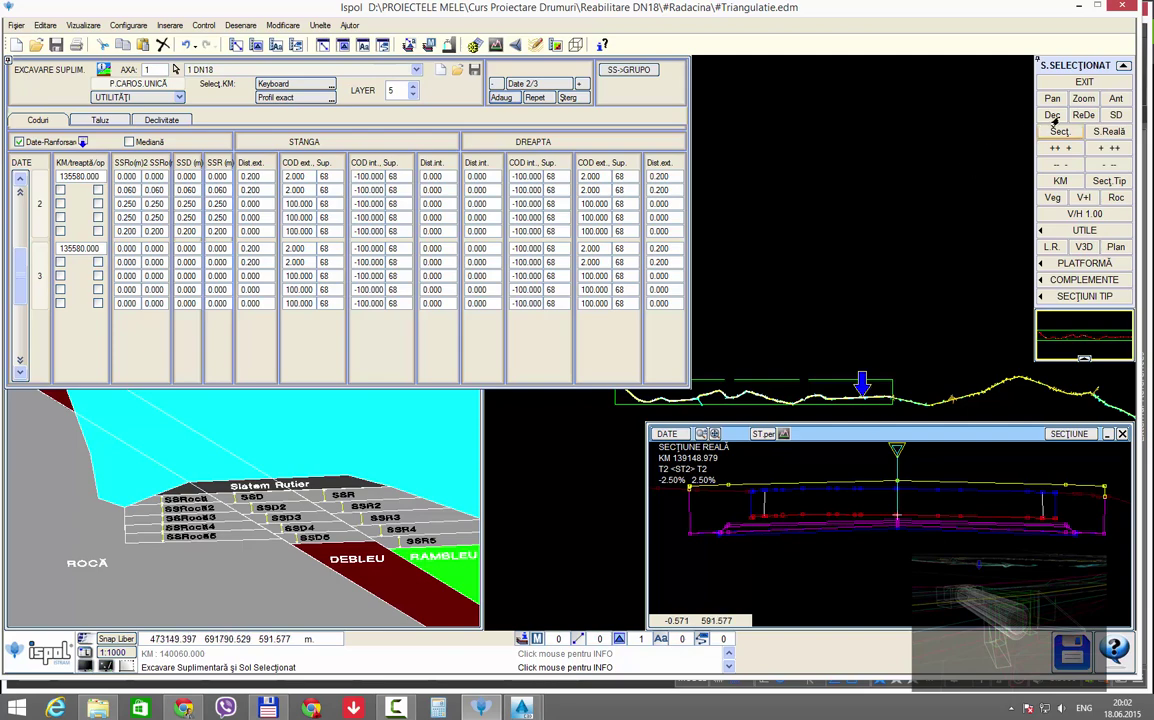
pyautogui.click(1084, 81)
pyautogui.click(148, 260)
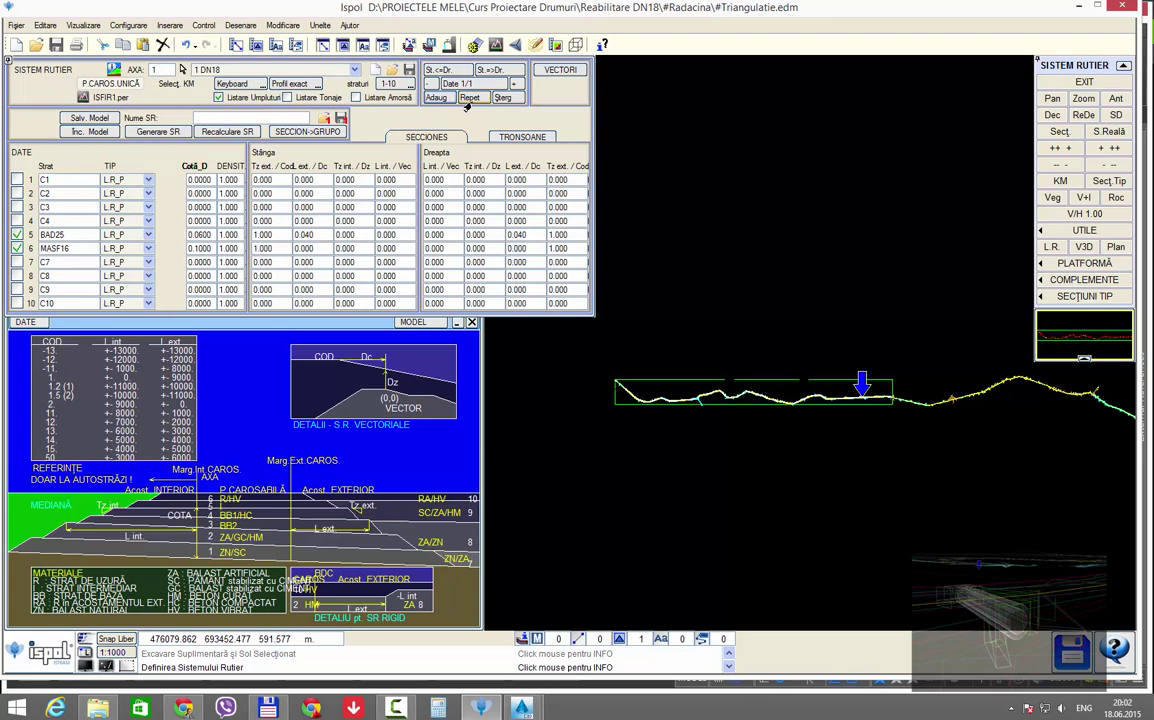
# Step: Add road-system data set 2 and split the stretches at km 135580.000, stretch 2 using structure 2
pyautogui.click(430, 97)
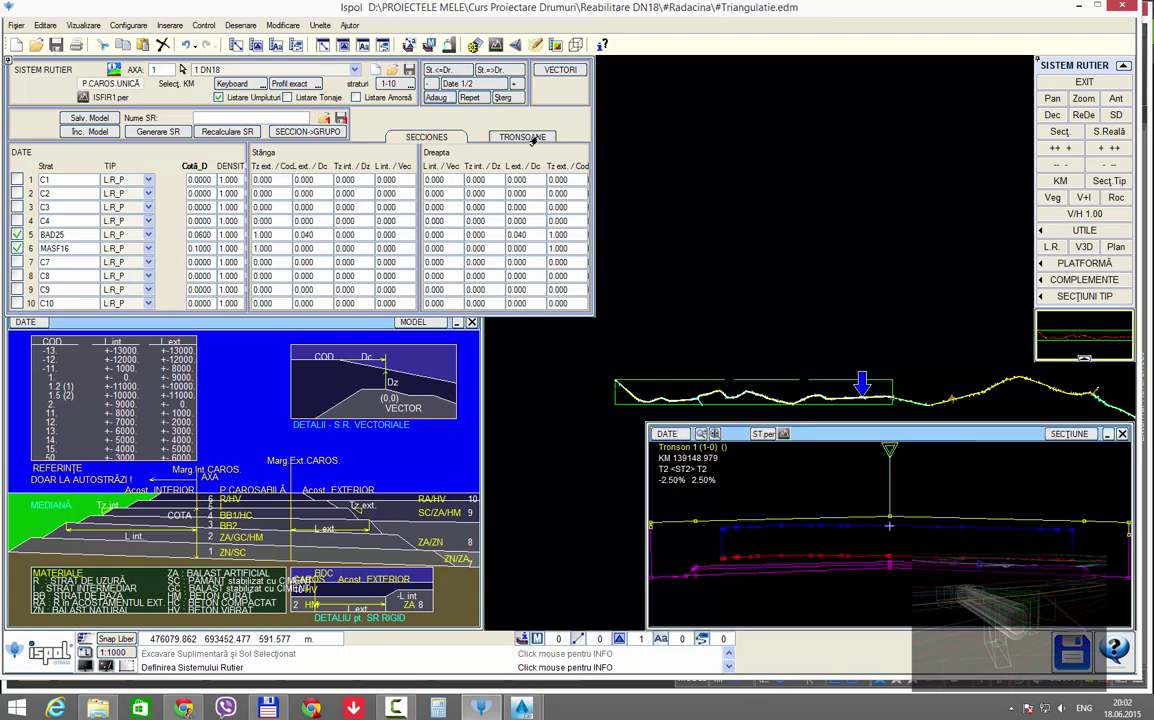
pyautogui.click(490, 135)
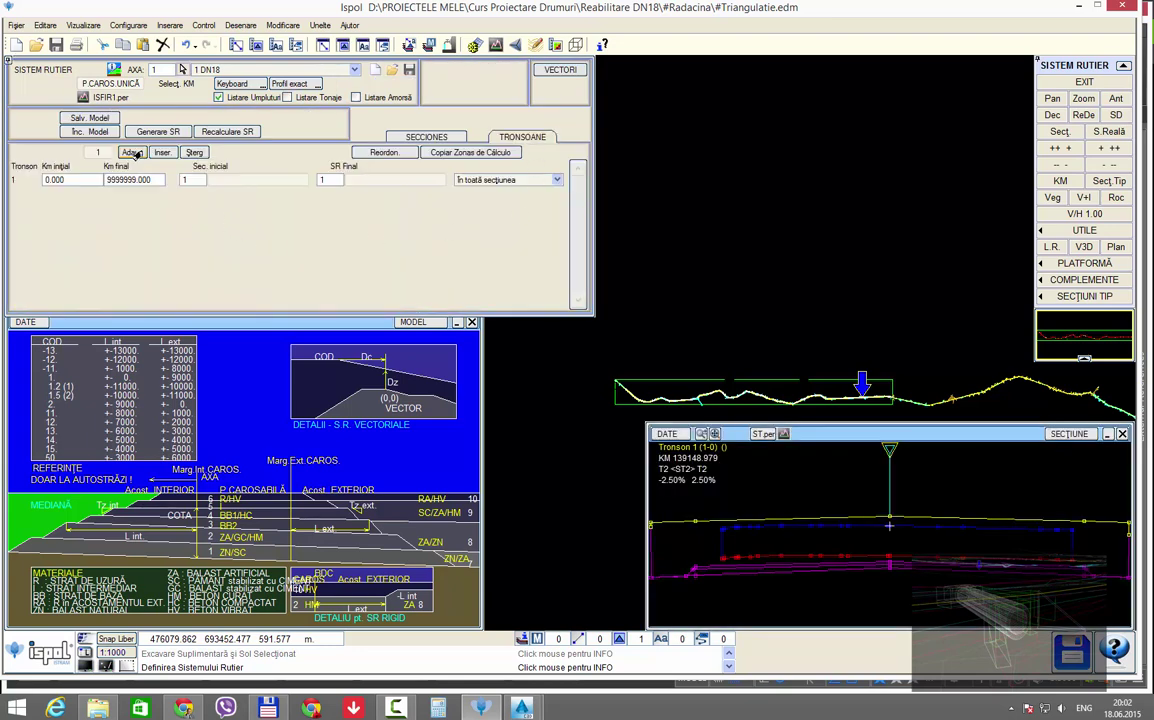
pyautogui.click(132, 152)
pyautogui.click(124, 180)
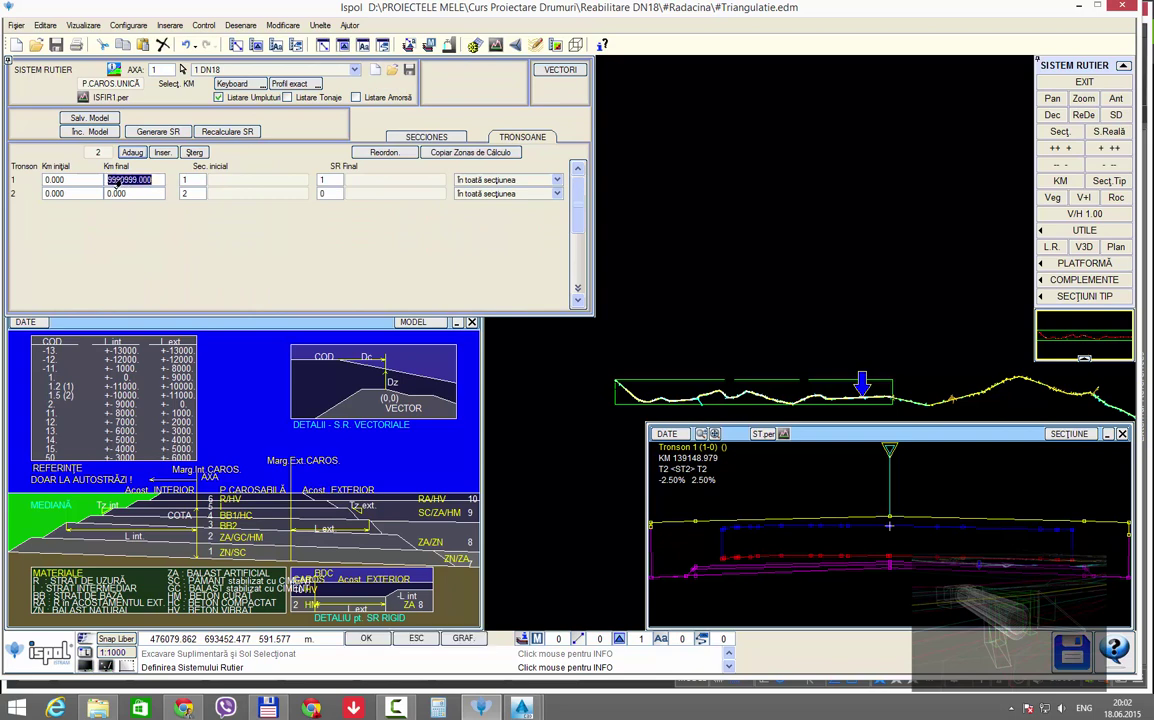
pyautogui.rightClick(122, 181)
pyautogui.click(155, 222)
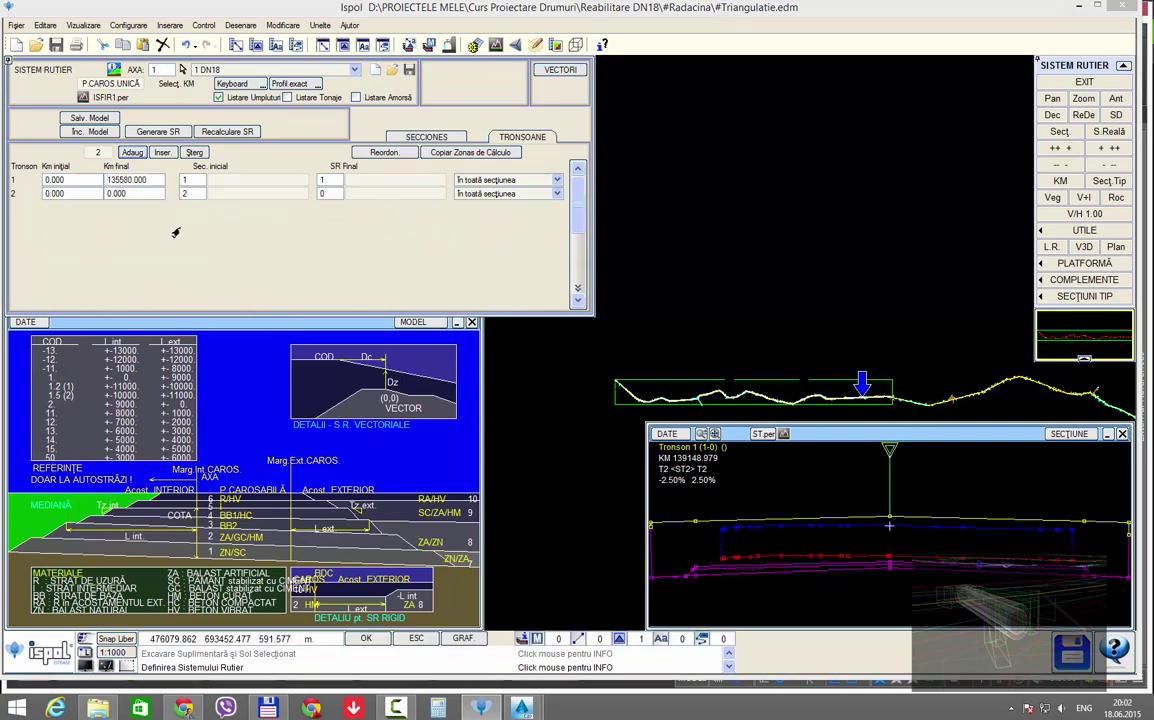
pyautogui.click(55, 193)
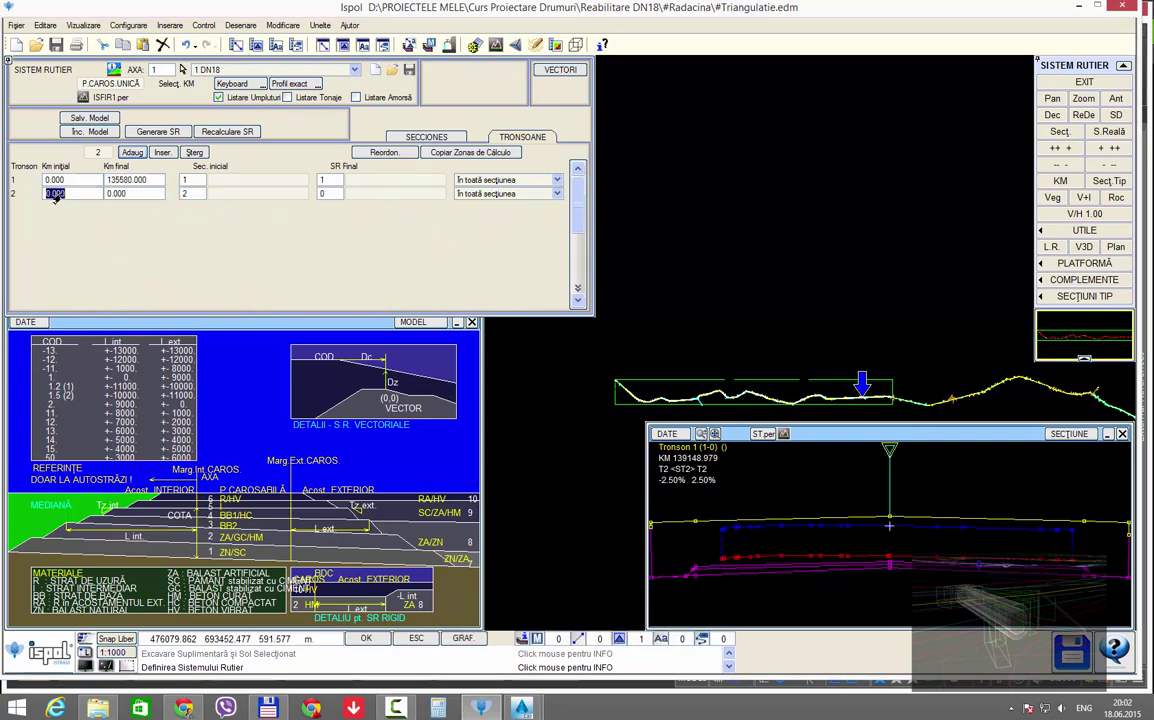
pyautogui.rightClick(77, 194)
pyautogui.click(93, 224)
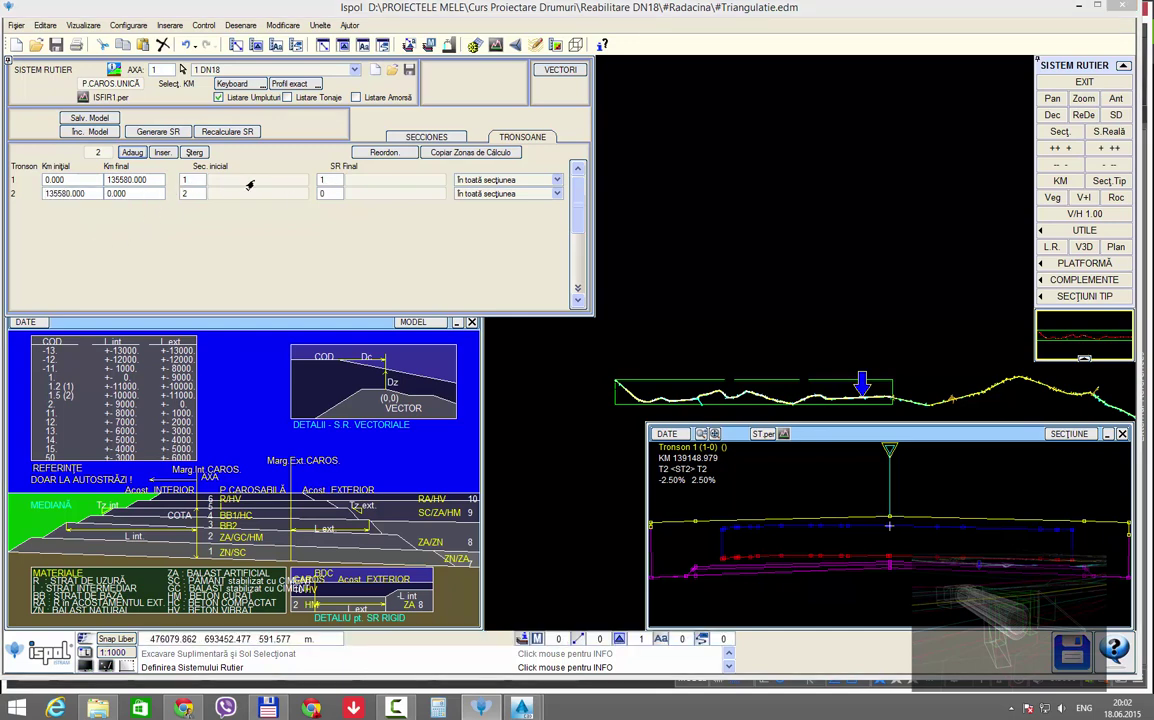
pyautogui.click(335, 195)
pyautogui.write('2')
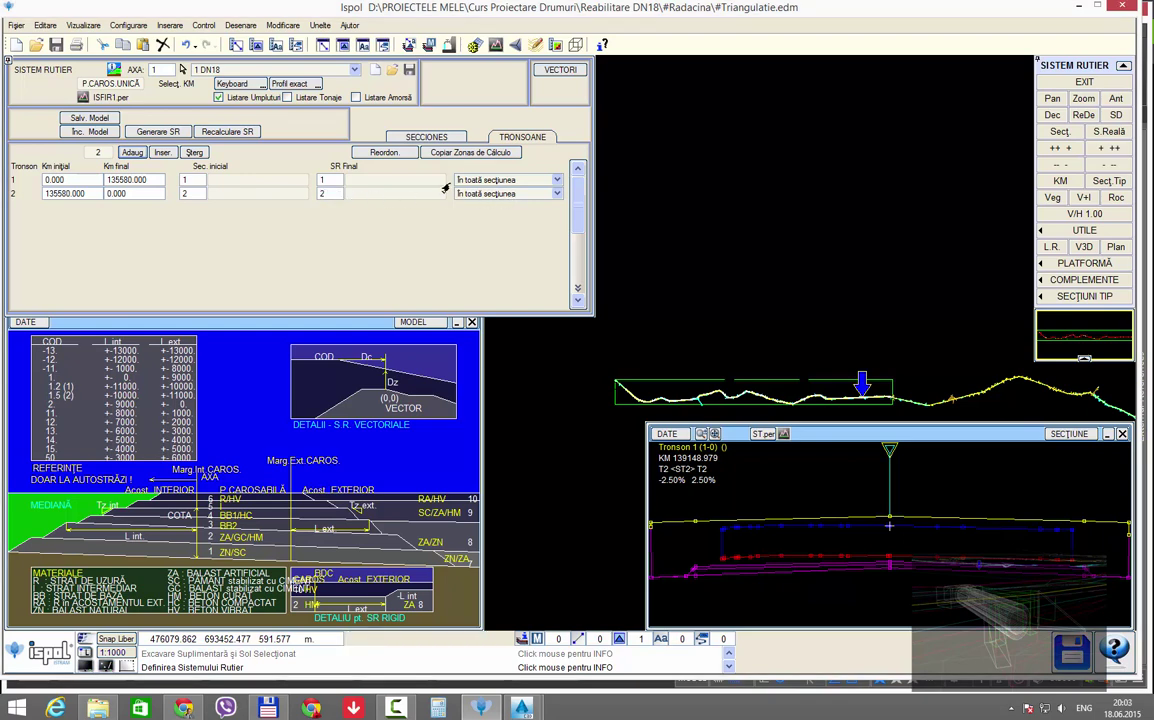
pyautogui.click(427, 138)
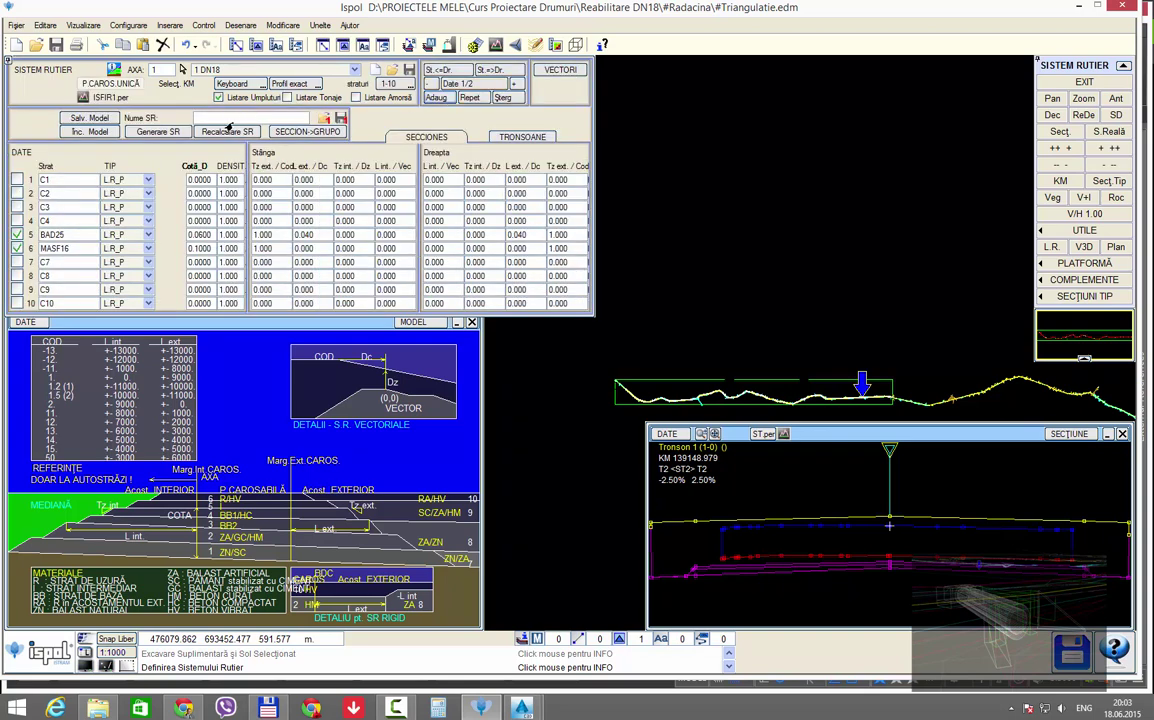
# Step: Name road system 1 'Ranforsare' and road system 2 'Sistem rutier nou', then close the editor
pyautogui.click(229, 121)
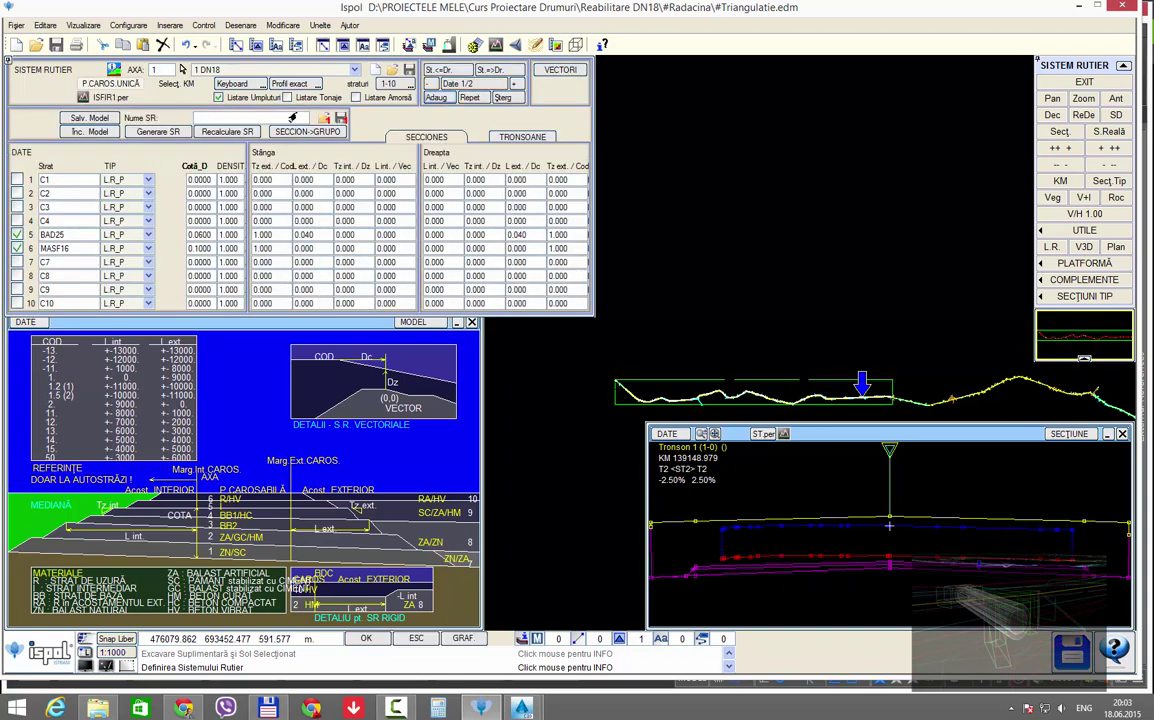
pyautogui.write('Ranforsare')
pyautogui.click(468, 97)
pyautogui.write('Sistem ruti')
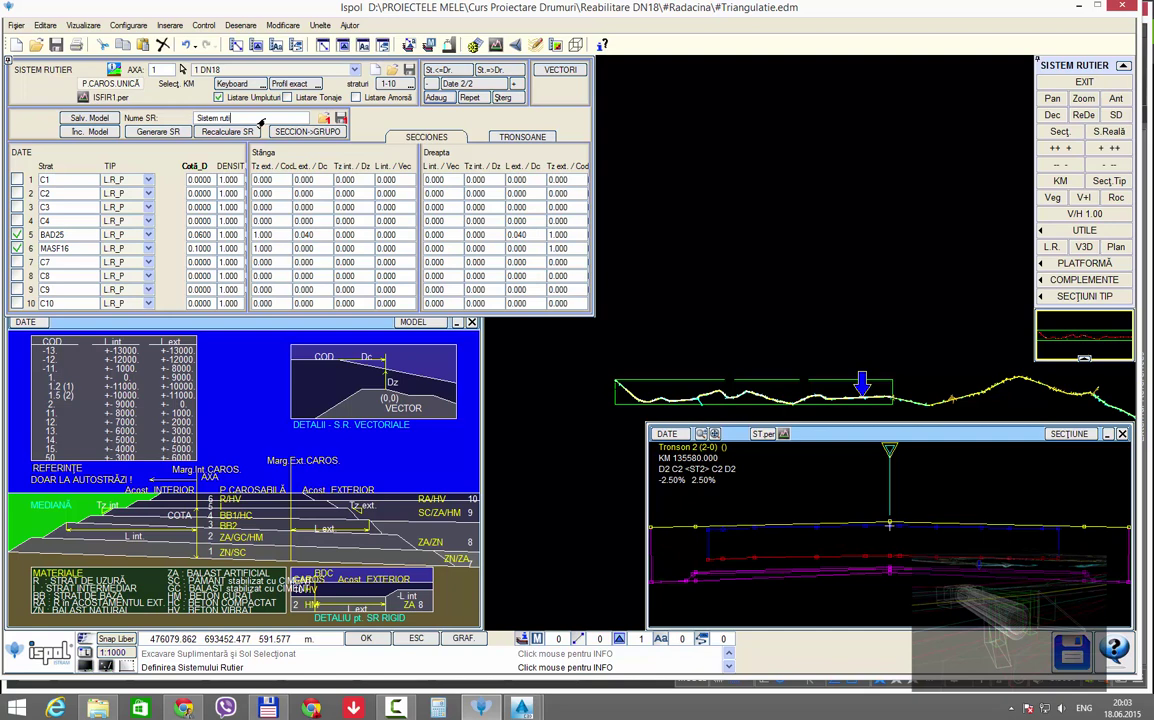
pyautogui.write('er no')
pyautogui.write('u')
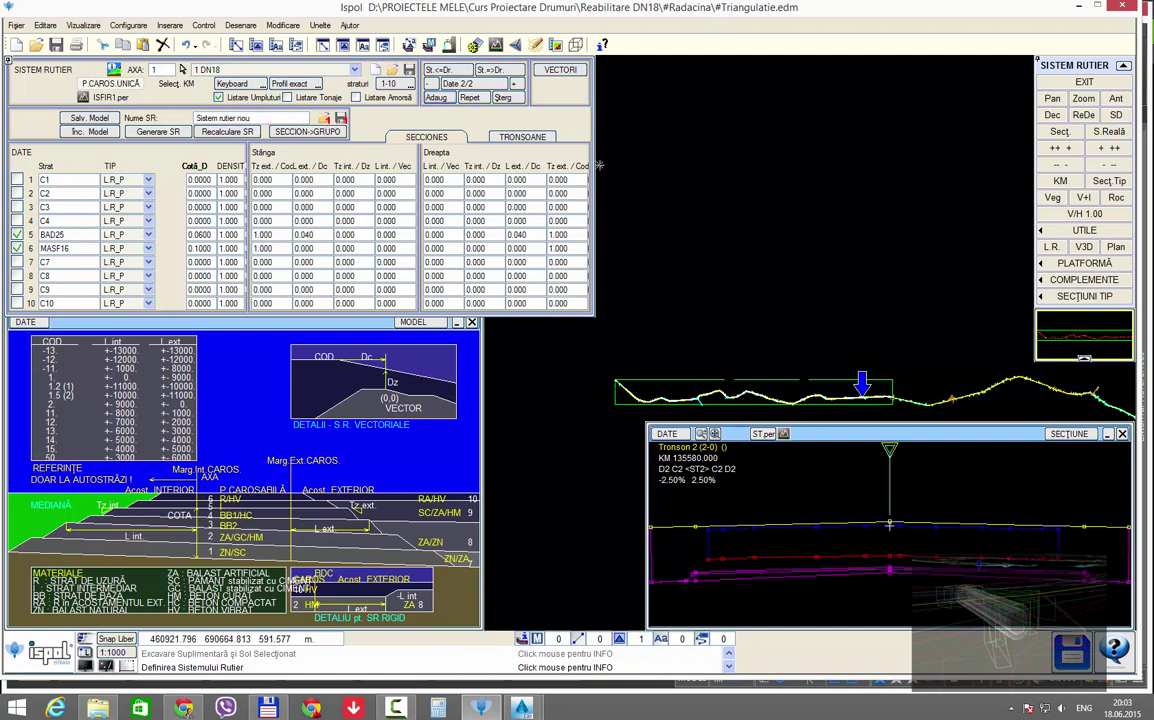
pyautogui.click(522, 136)
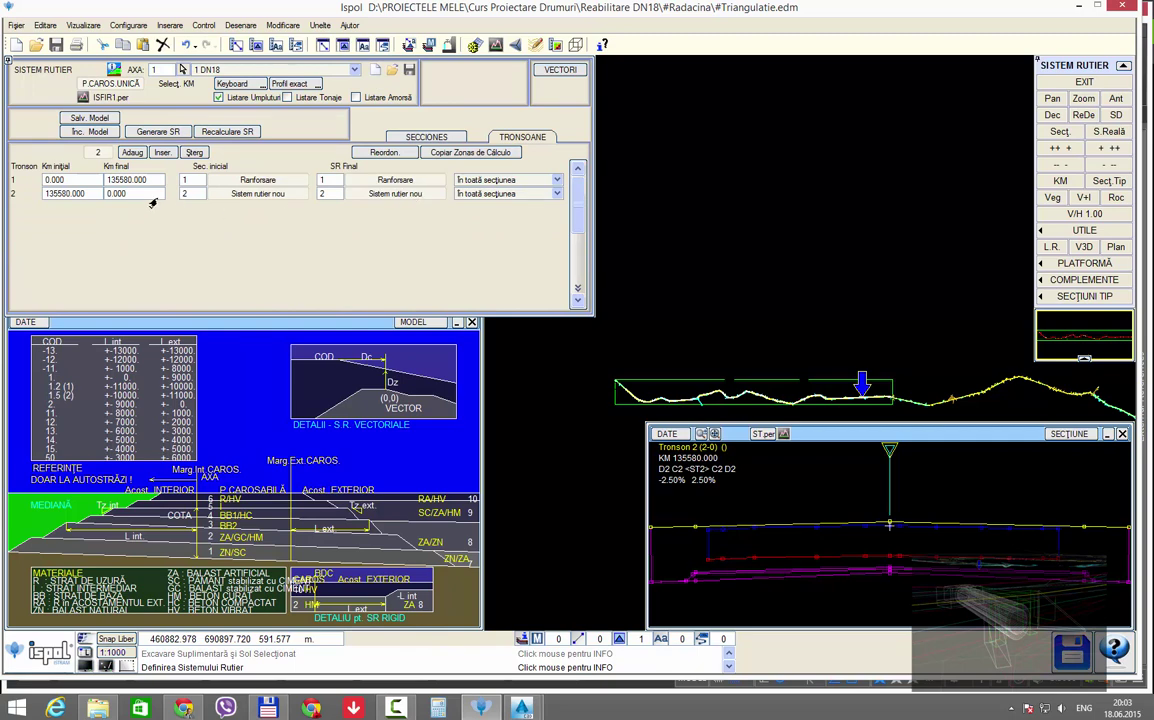
pyautogui.press('Escape')
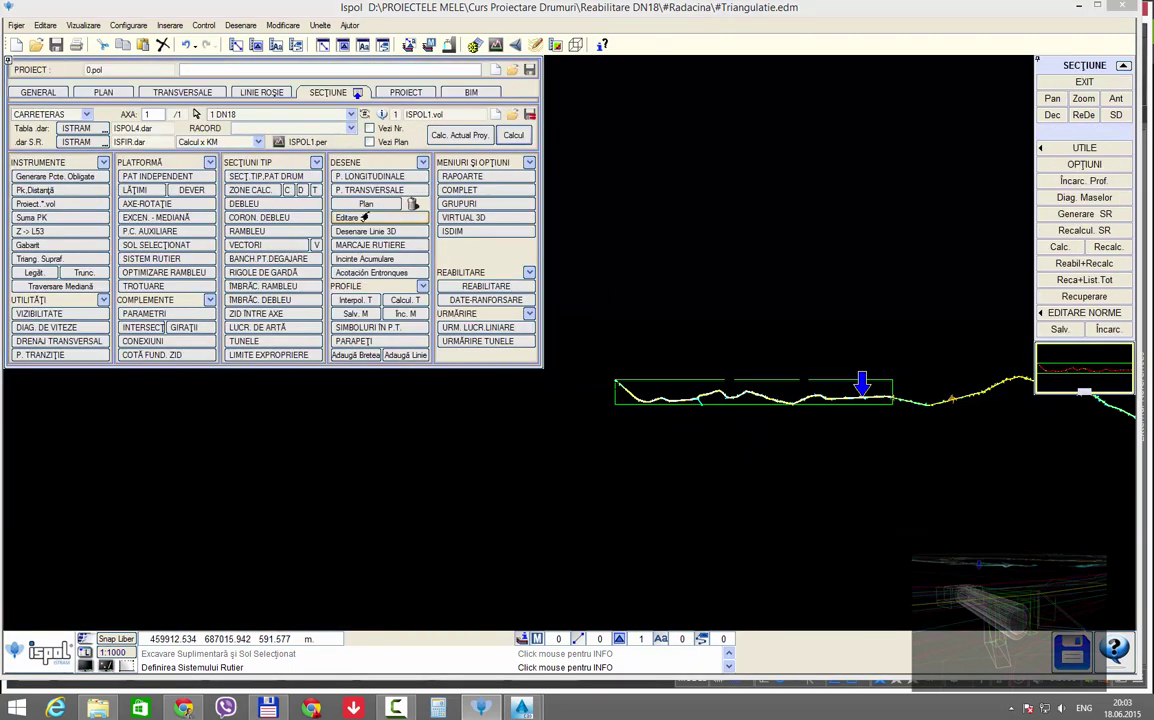
# Step: Copy the final km value 140060.000 from the calculation zones table
pyautogui.click(247, 193)
pyautogui.rightClick(553, 159)
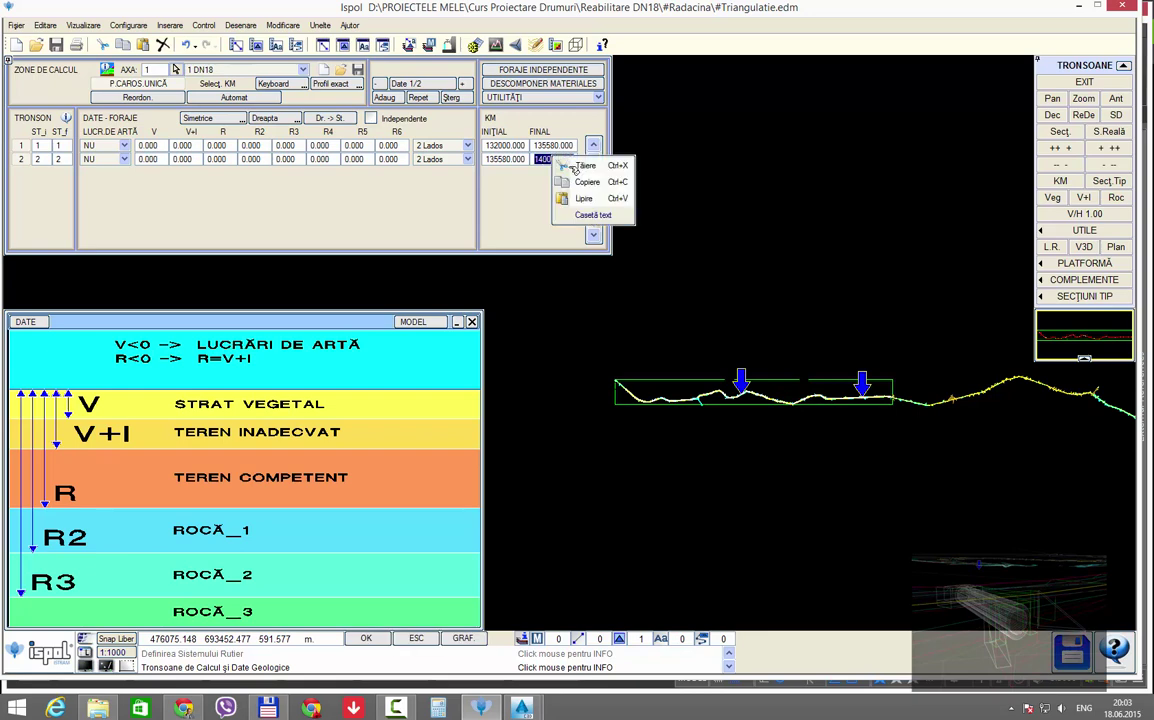
pyautogui.click(588, 185)
pyautogui.press('Return')
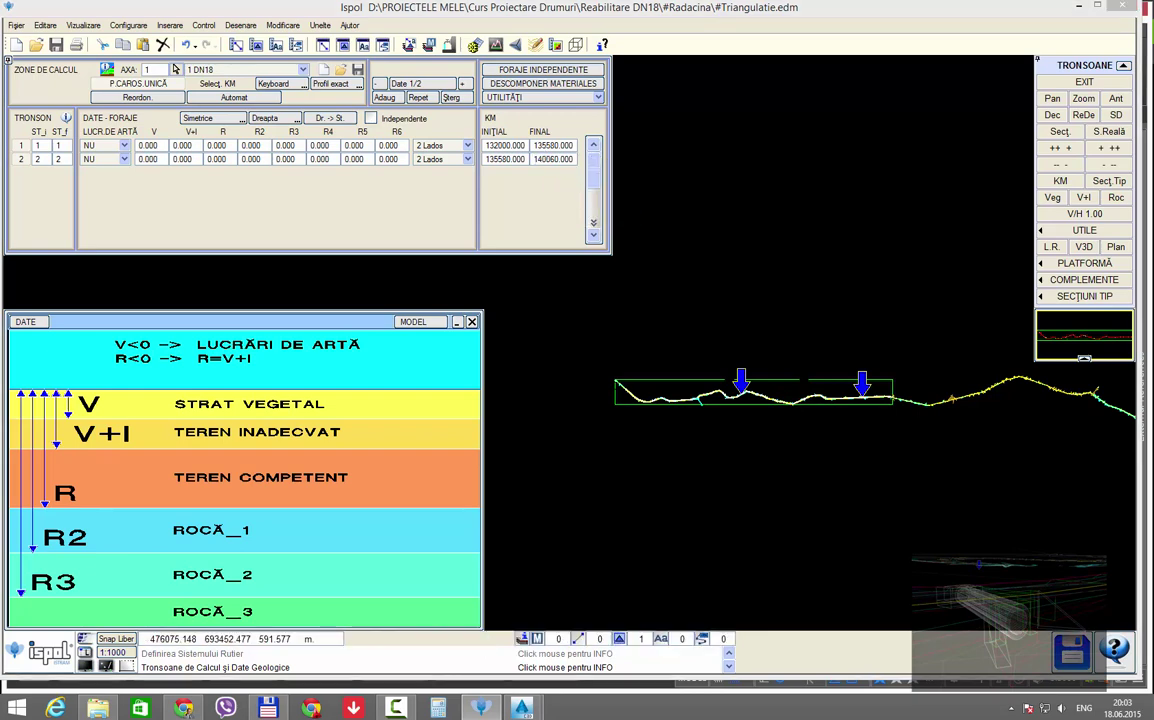
pyautogui.click(1086, 81)
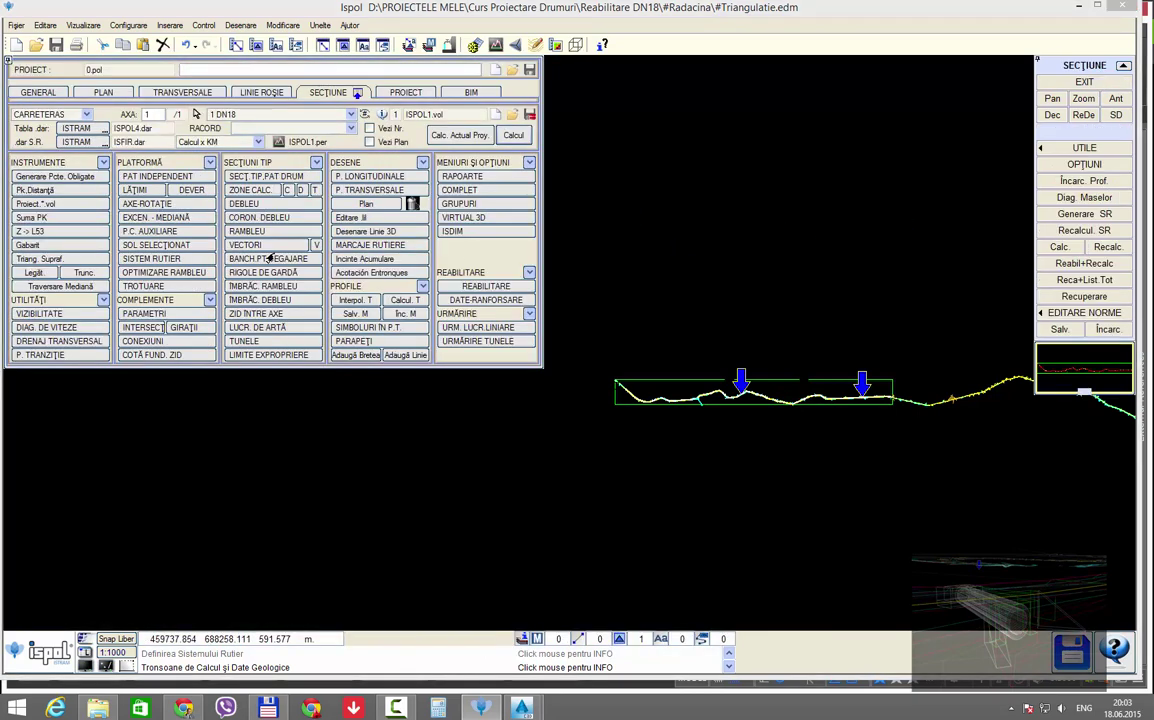
# Step: Paste 140060.000 as the end km of road-system section 2
pyautogui.click(145, 257)
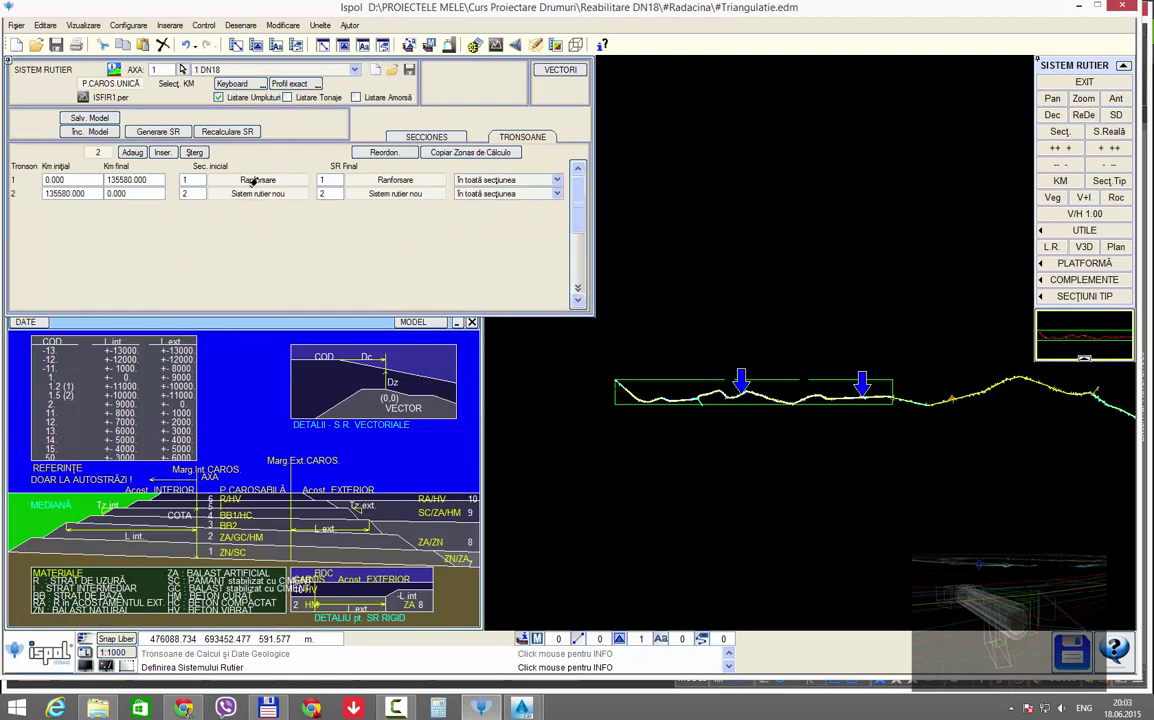
pyautogui.rightClick(128, 197)
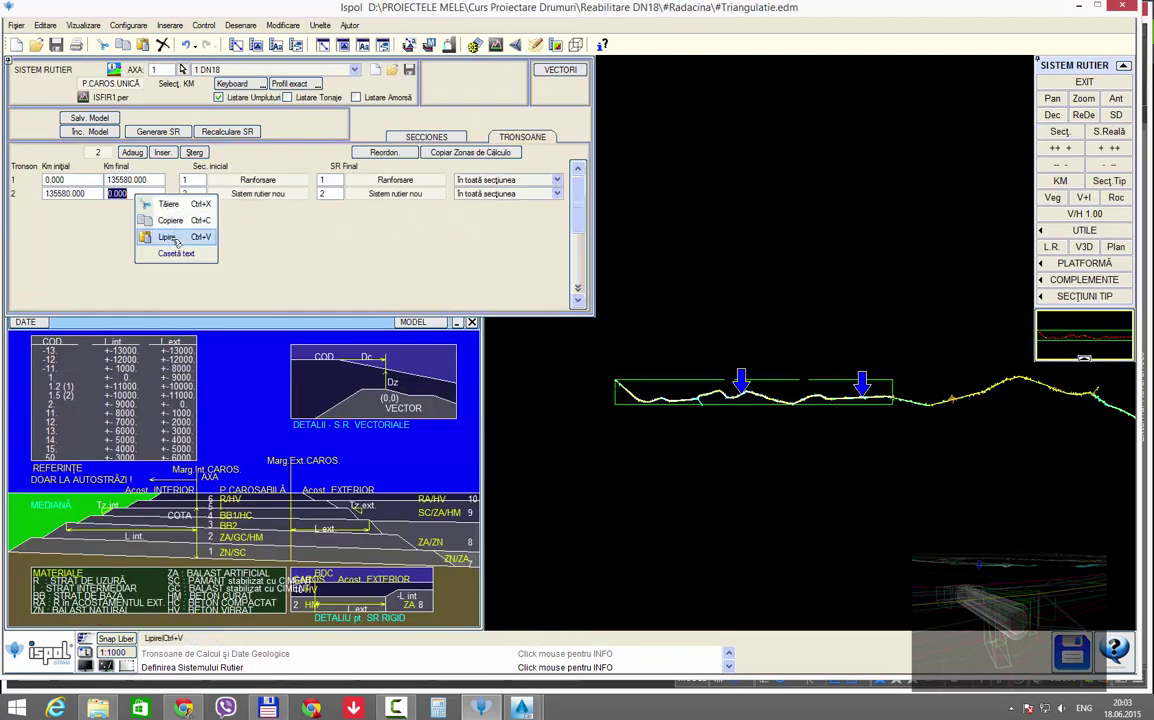
pyautogui.click(140, 212)
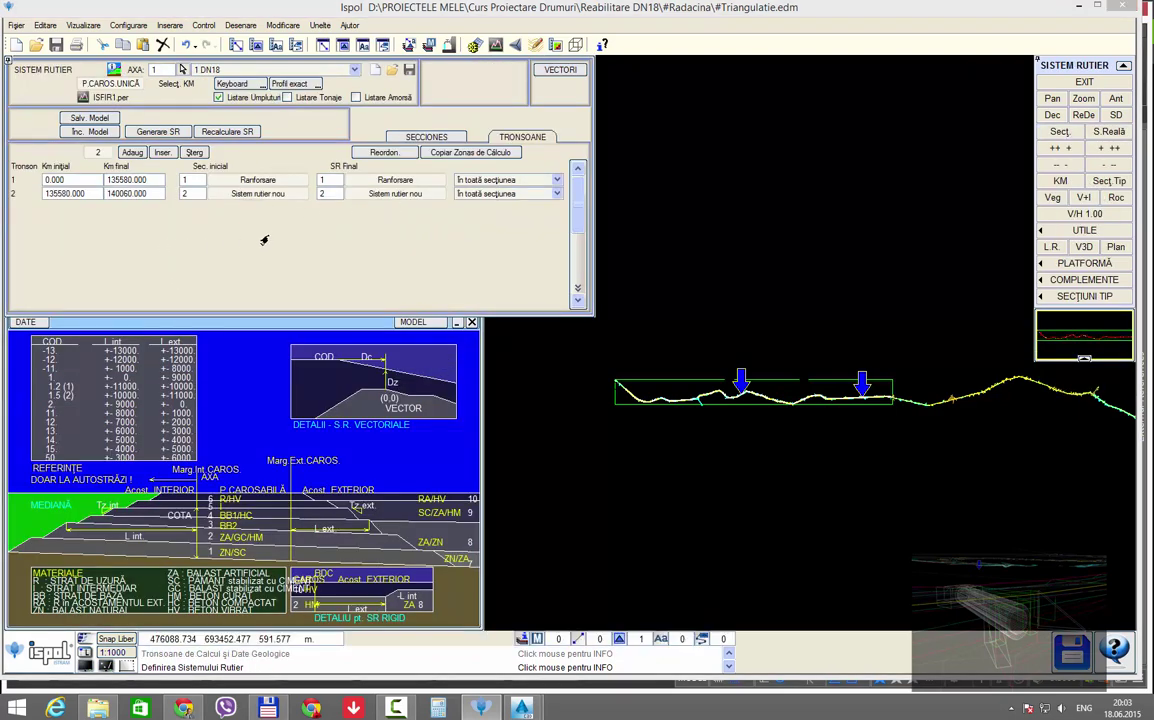
pyautogui.click(416, 140)
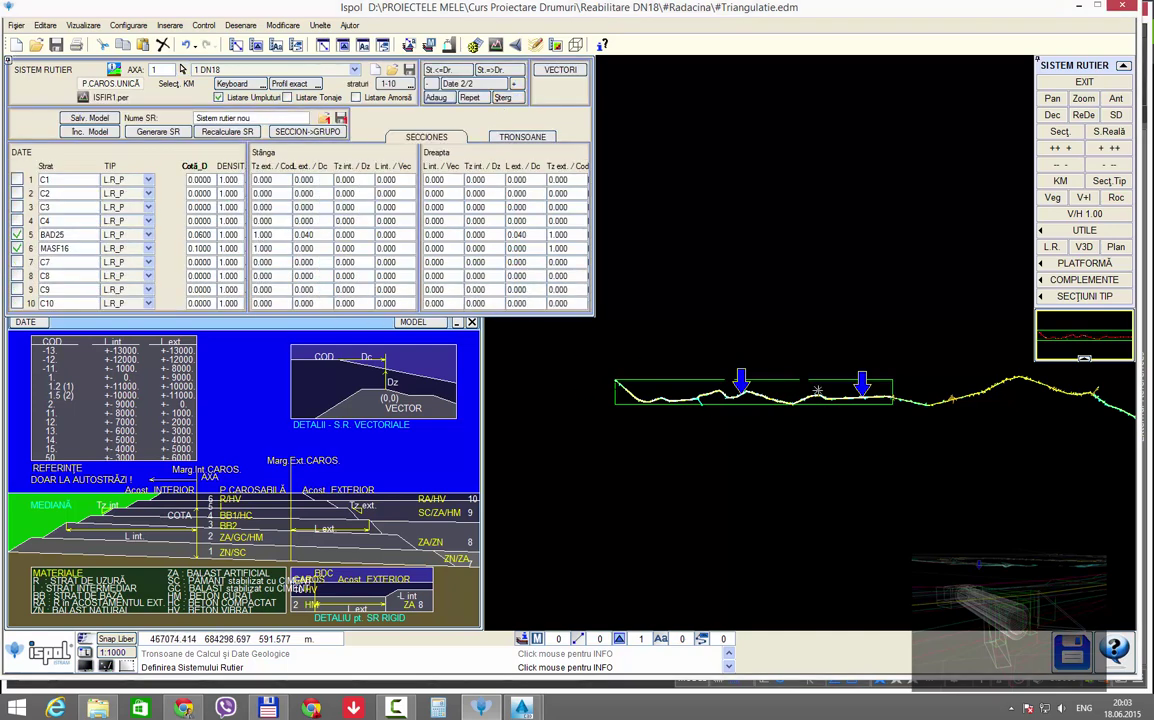
# Step: Preview km 139266.878 and set depths MASF16 0.85, BAD25 0.82, C4 0.78
pyautogui.click(868, 429)
pyautogui.click(862, 333)
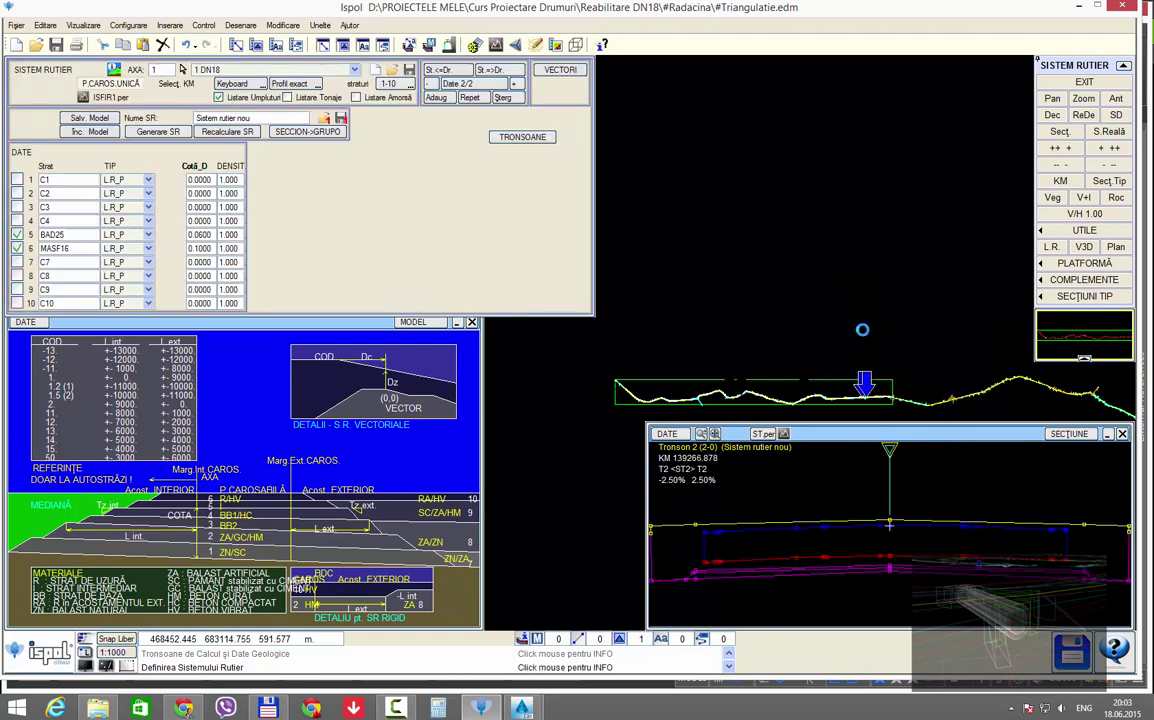
pyautogui.doubleClick(200, 248)
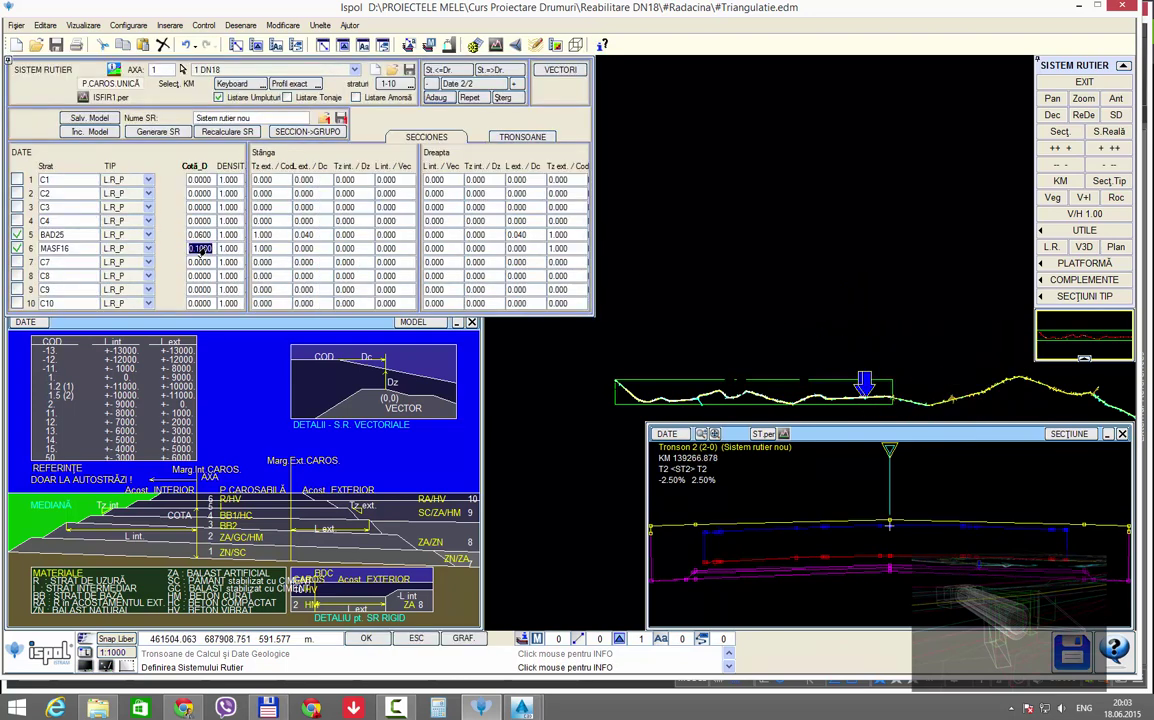
pyautogui.write('0.8500')
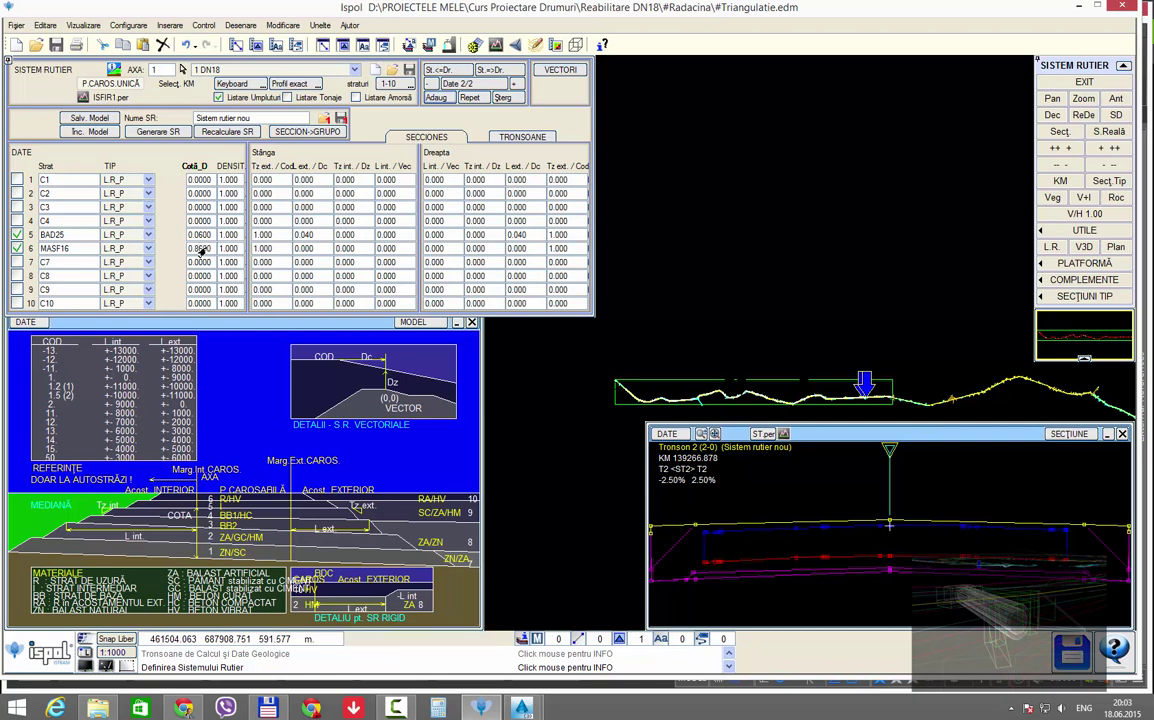
pyautogui.click(202, 236)
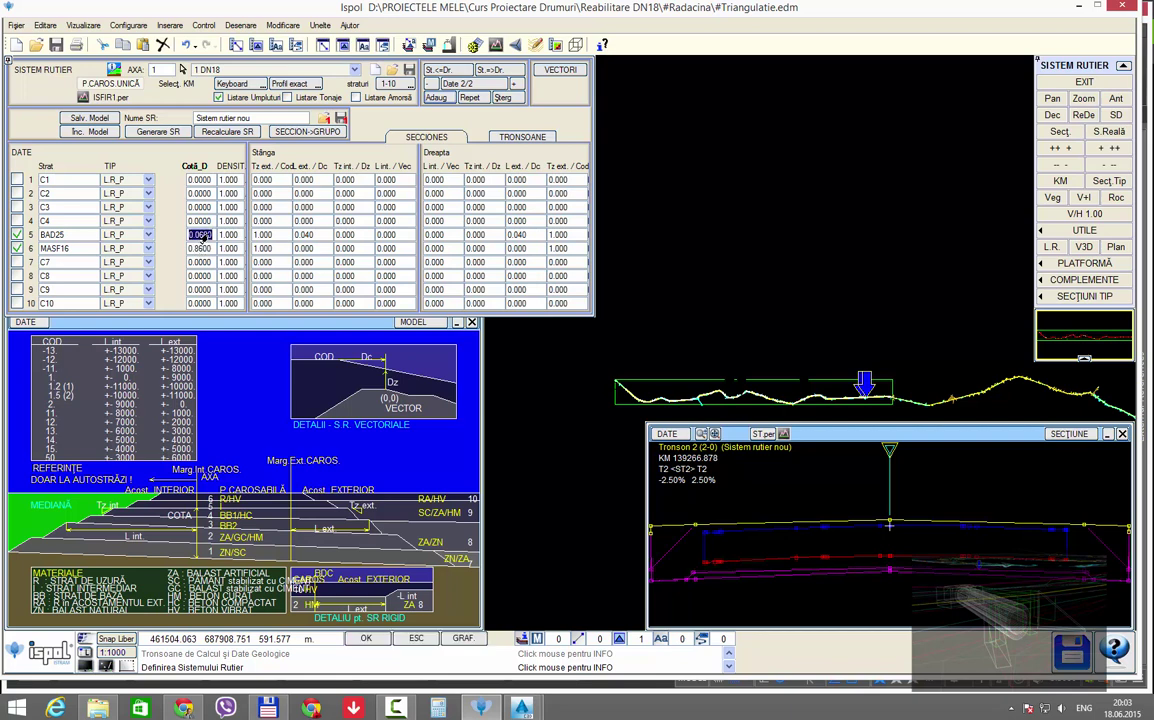
pyautogui.write('0.82')
pyautogui.write('00')
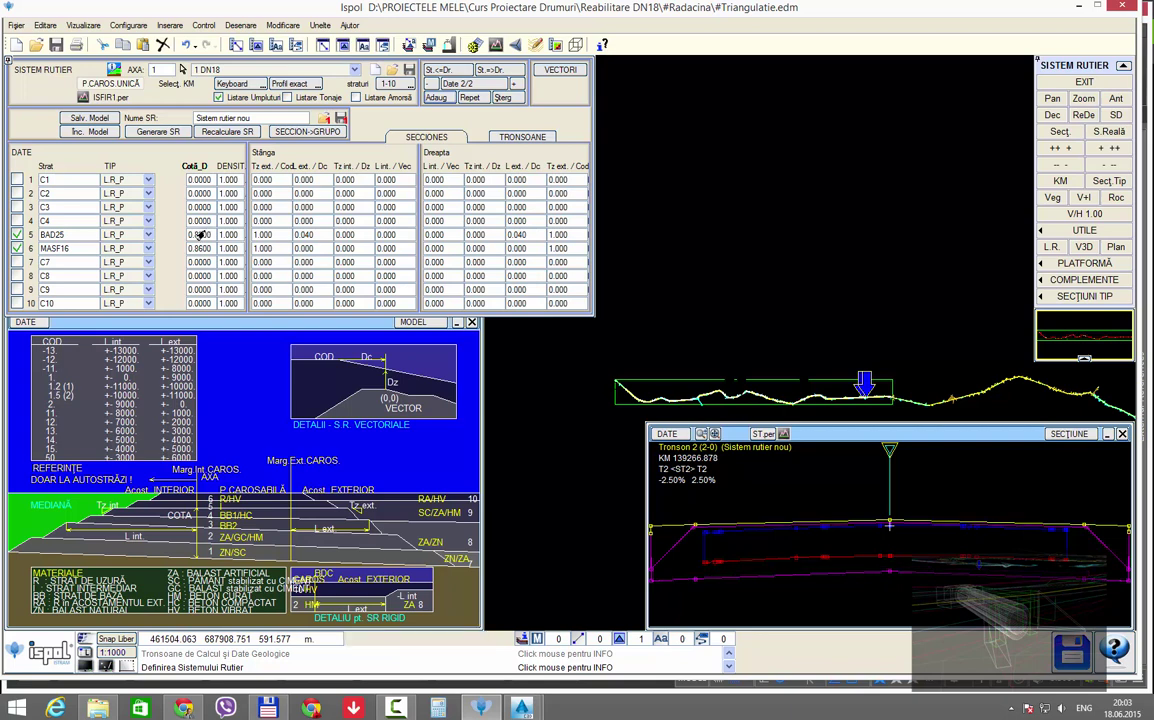
pyautogui.click(202, 221)
pyautogui.write('0.78')
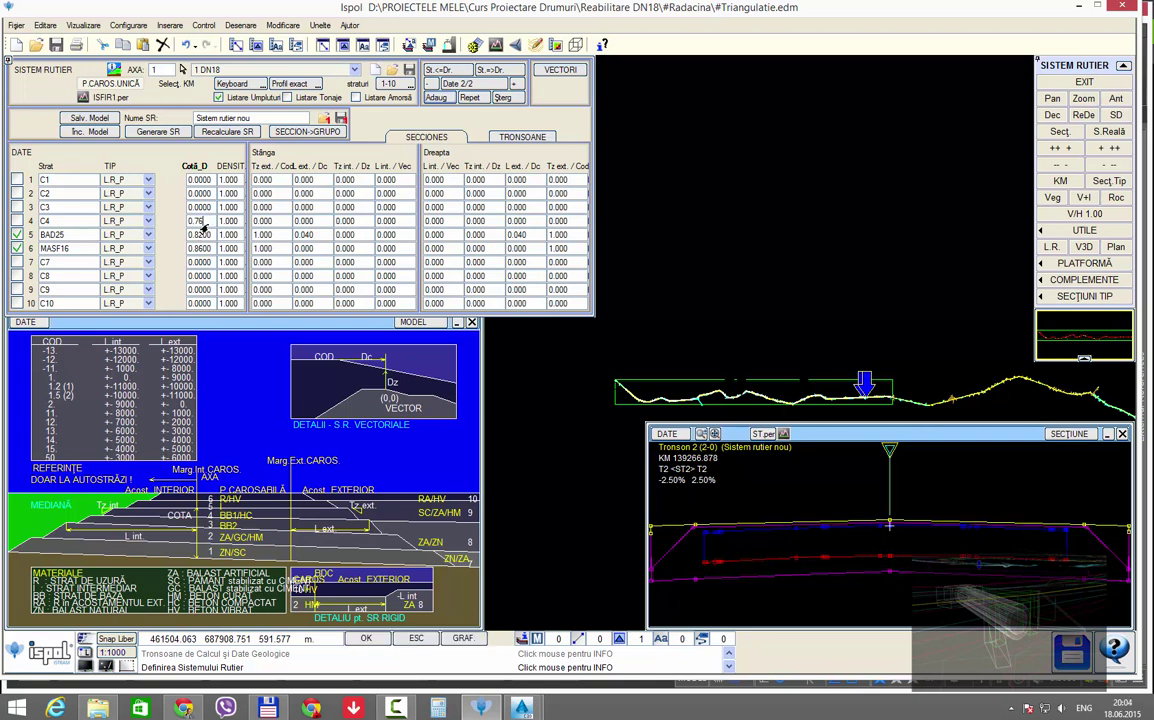
pyautogui.write('00')
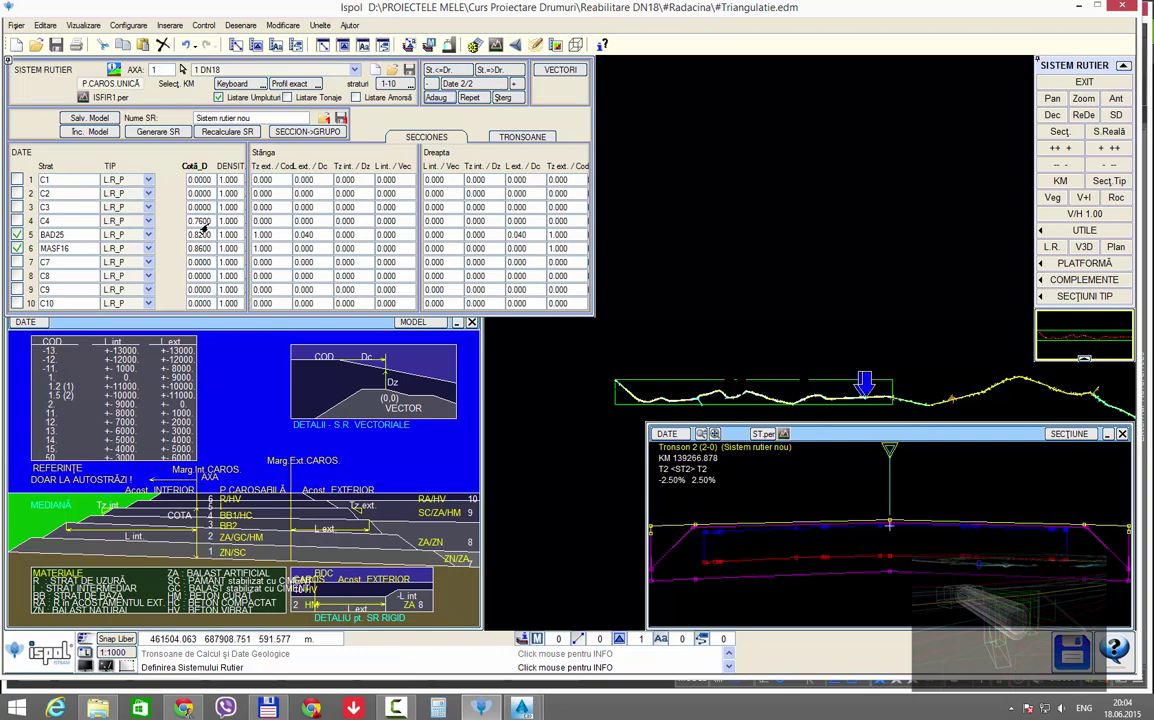
# Step: Set layer depths C3 to 0.7, C2 to 0.45 and C1 to 0.2
pyautogui.click(204, 208)
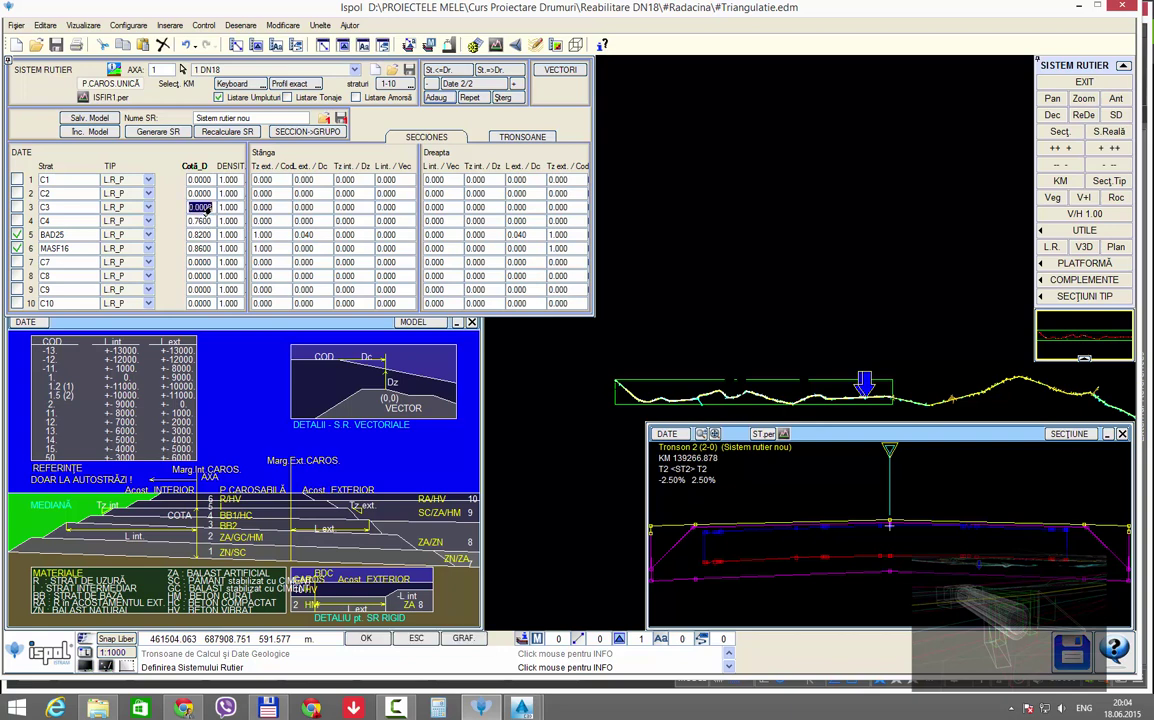
pyautogui.write('0.7')
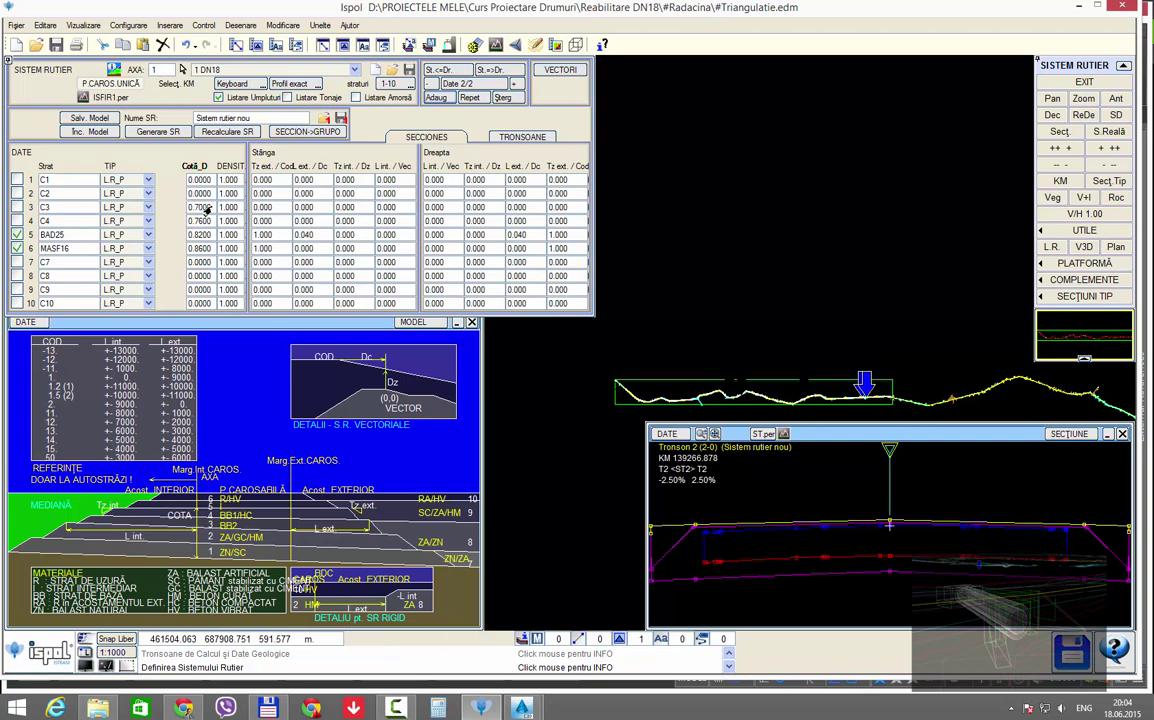
pyautogui.click(204, 194)
pyautogui.write('0.4')
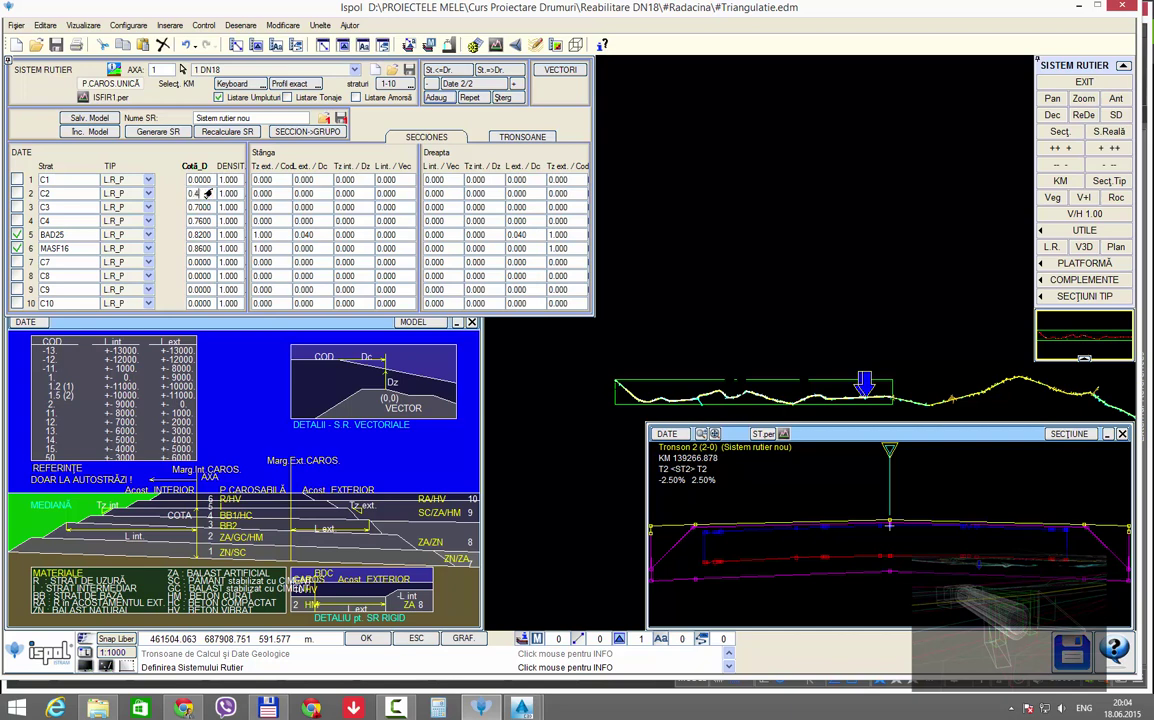
pyautogui.write('500')
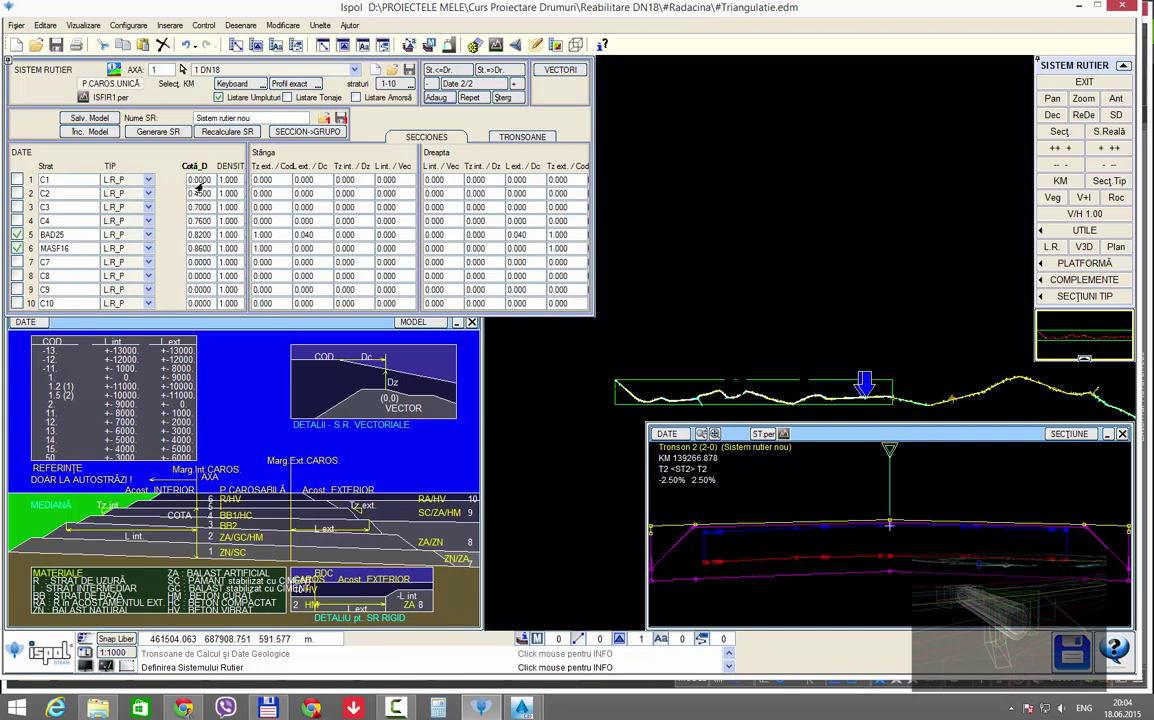
pyautogui.click(190, 180)
pyautogui.write('0.2')
# Step: Activate layers C1, C2, C3 and C4 in the new road system
pyautogui.click(17, 220)
pyautogui.click(17, 207)
pyautogui.click(17, 193)
pyautogui.click(17, 179)
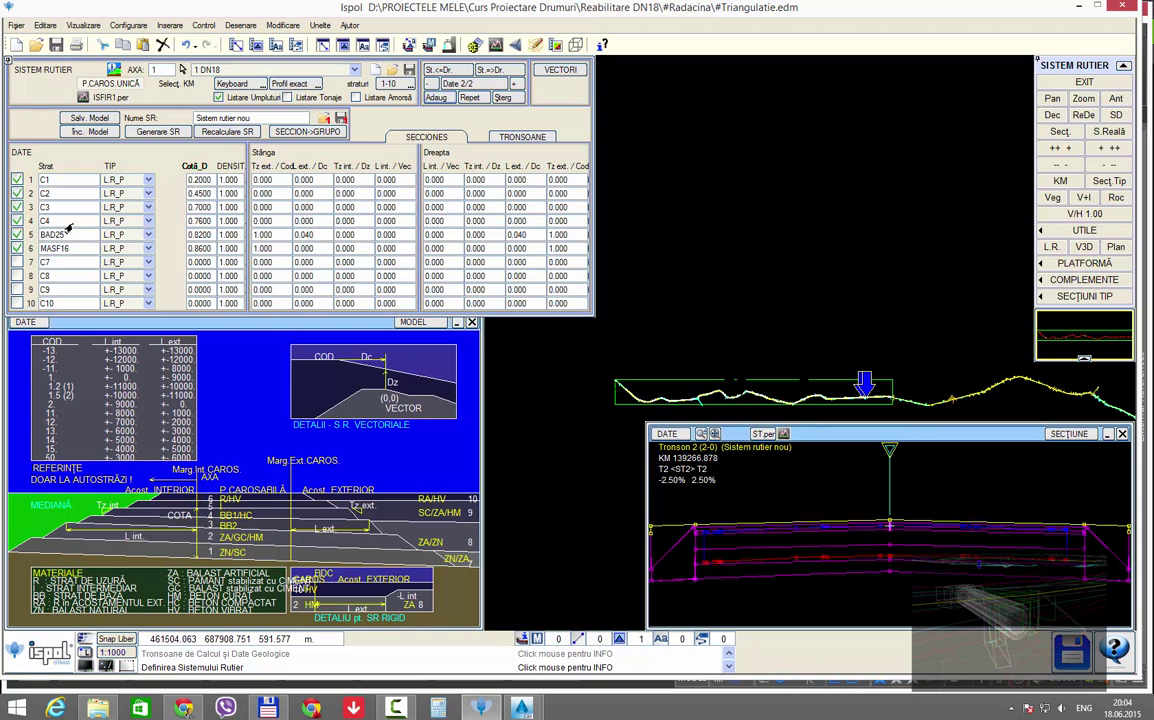
pyautogui.moveTo(521, 708)
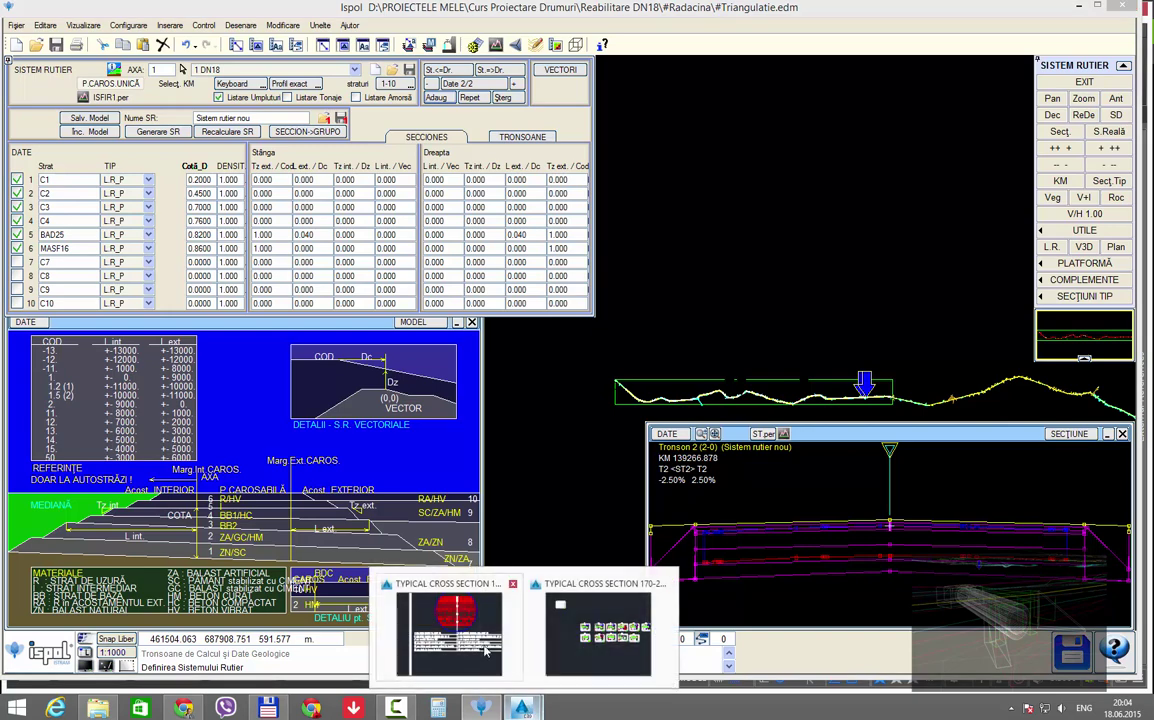
pyautogui.click(484, 651)
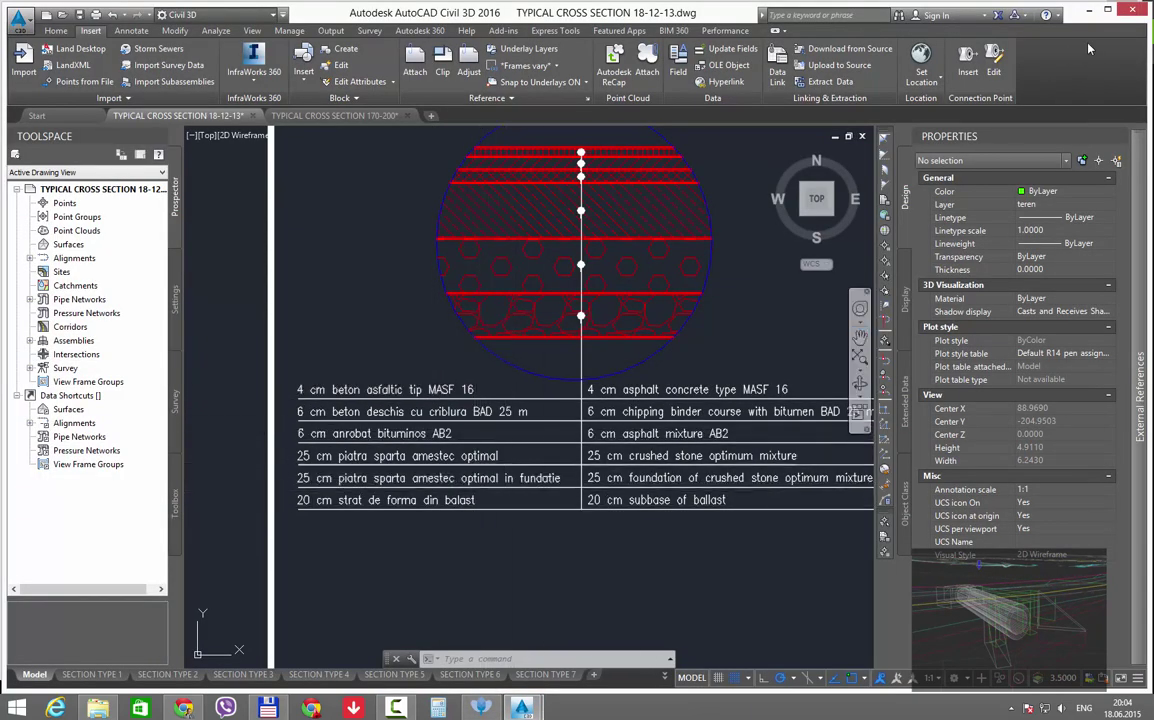
pyautogui.click(1089, 9)
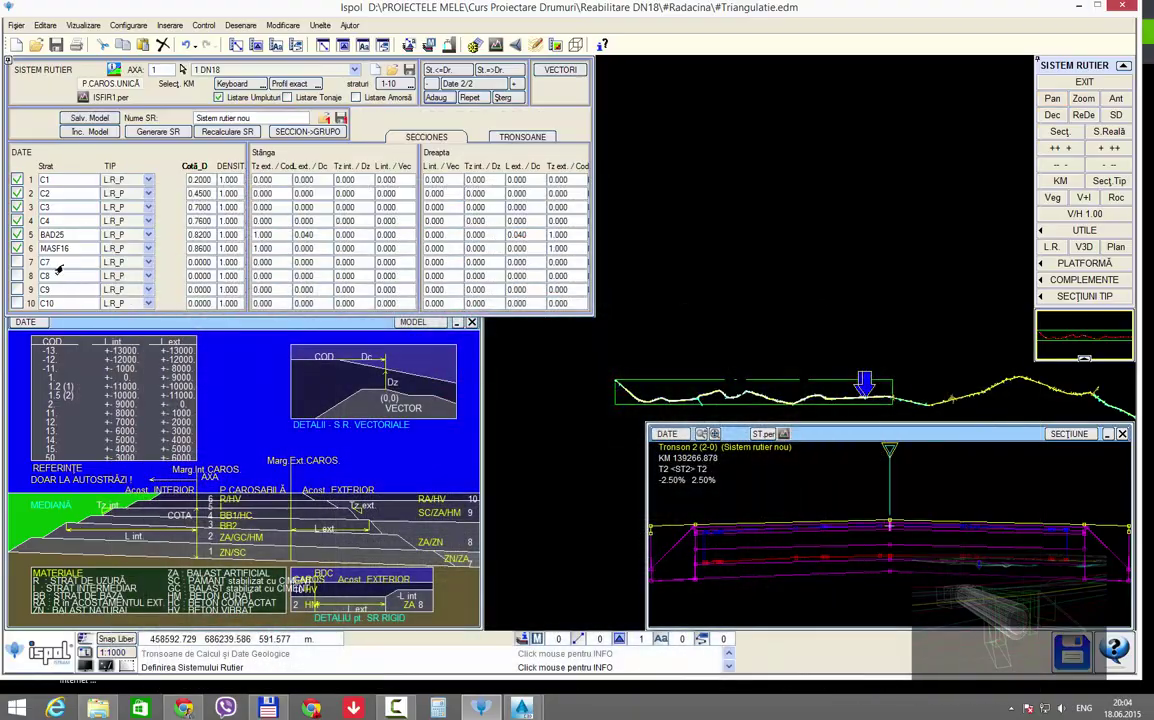
pyautogui.click(70, 223)
pyautogui.write('AB')
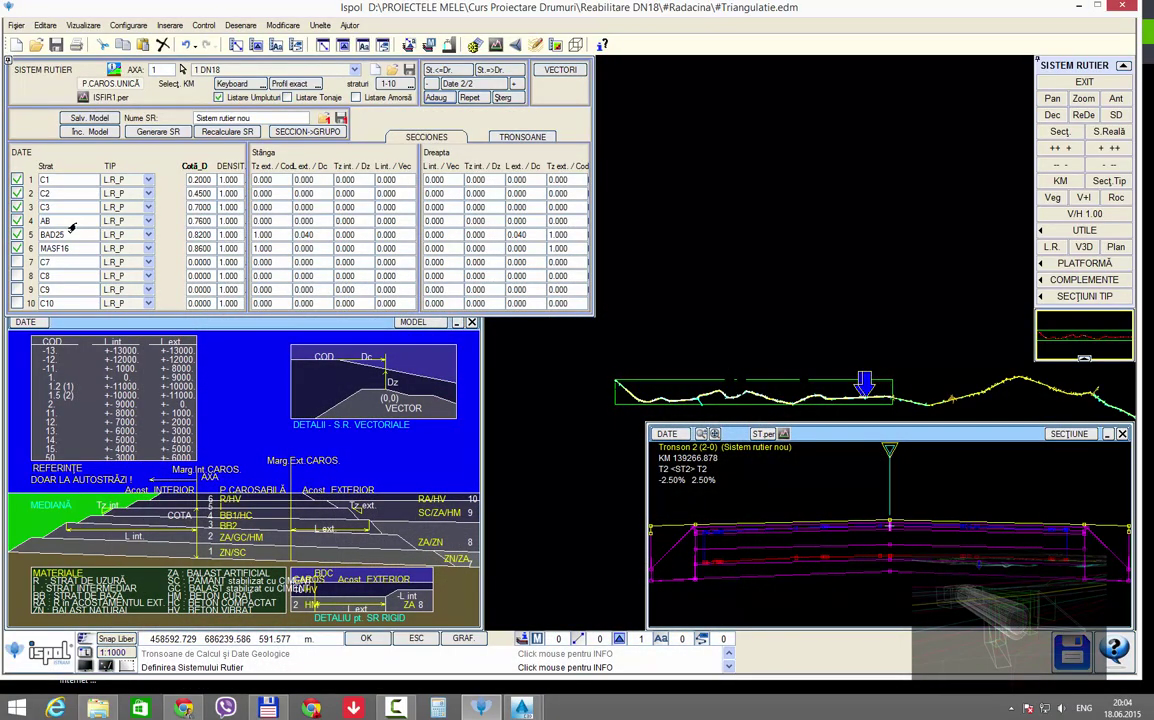
# Step: Rename layers to AB2, PS and PSoptim, matching the AutoCAD cross-section's layer list
pyautogui.write('2')
pyautogui.click(71, 210)
pyautogui.write('PS')
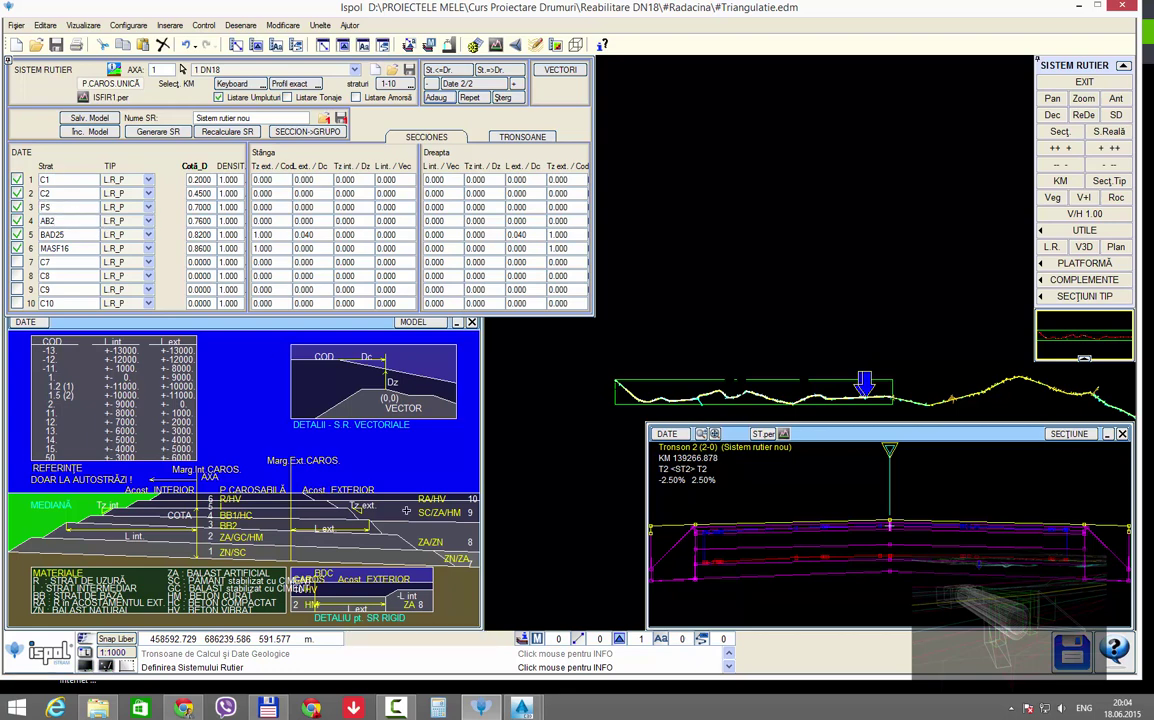
pyautogui.moveTo(396, 708)
pyautogui.click(443, 588)
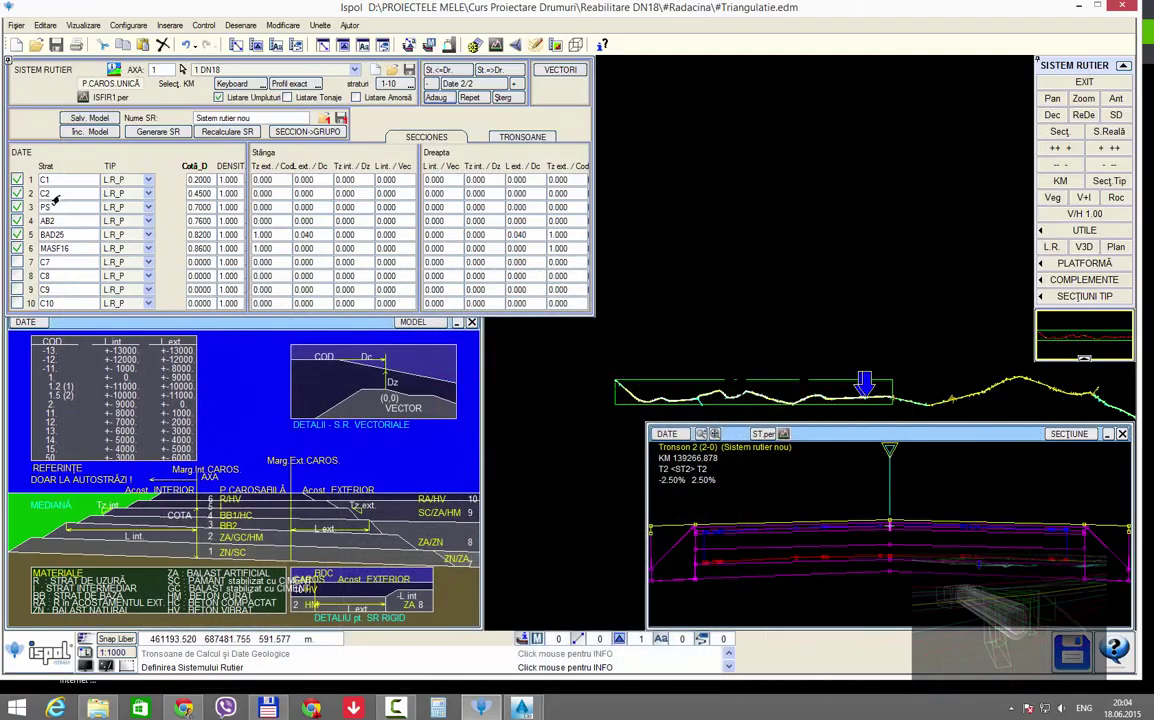
pyautogui.click(50, 195)
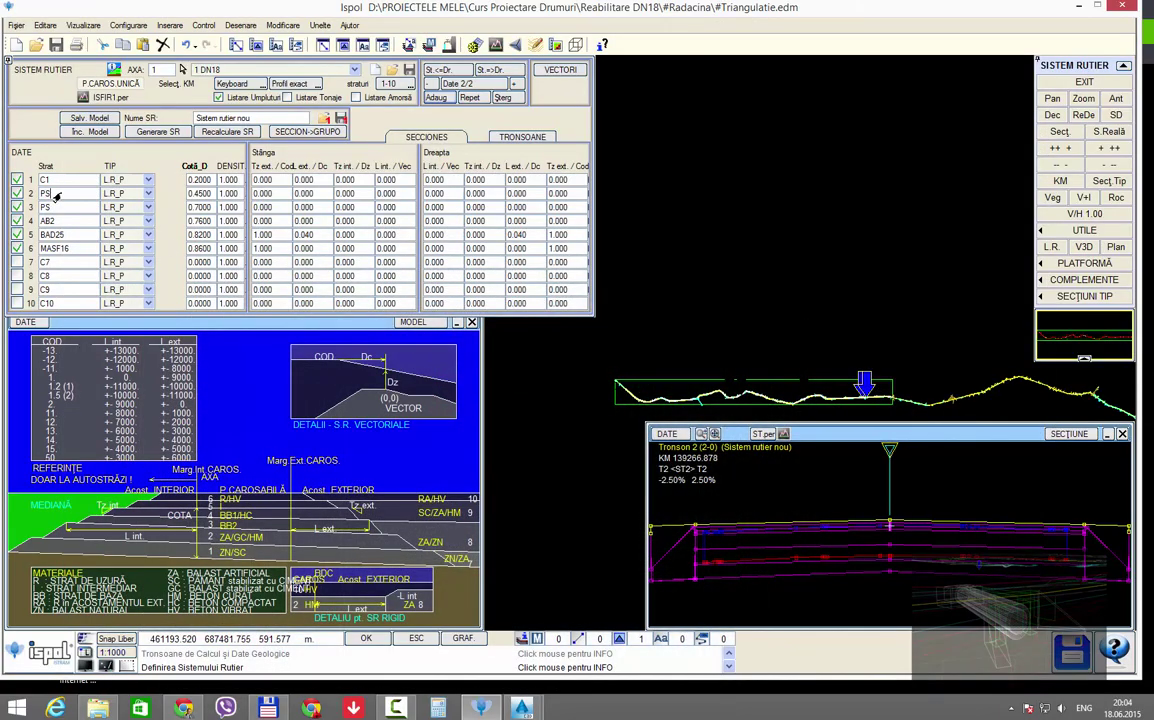
pyautogui.write('ord')
pyautogui.press('Return')
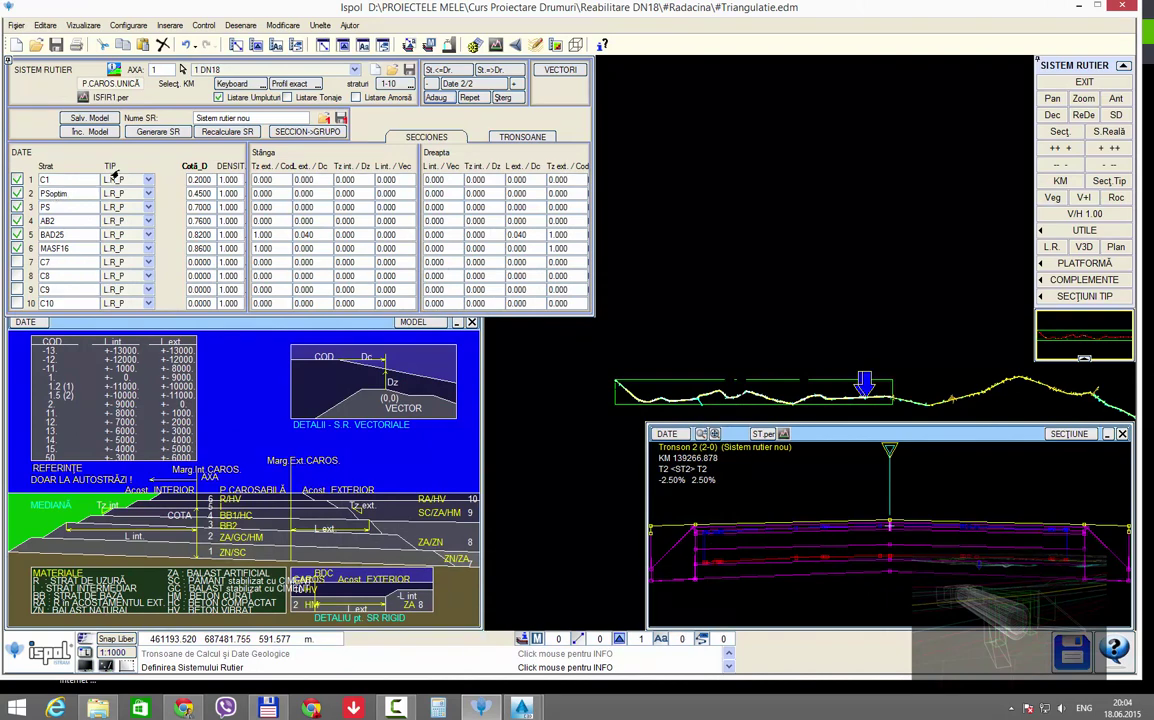
pyautogui.moveTo(521, 708)
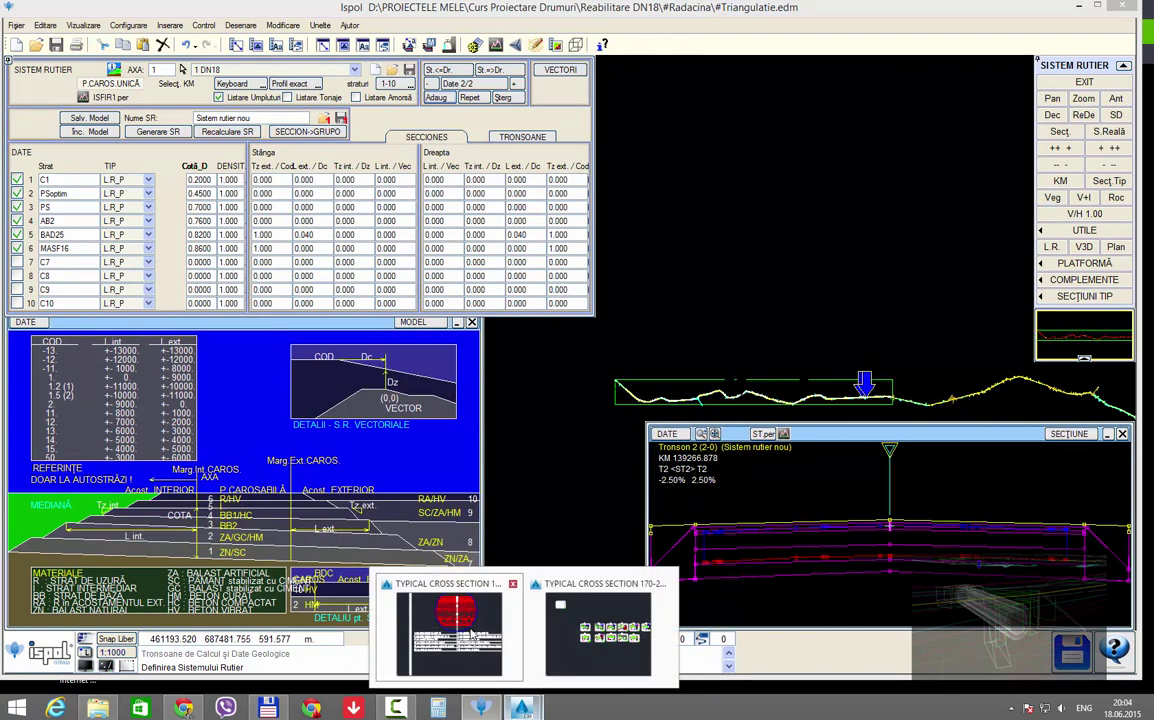
pyautogui.click(405, 590)
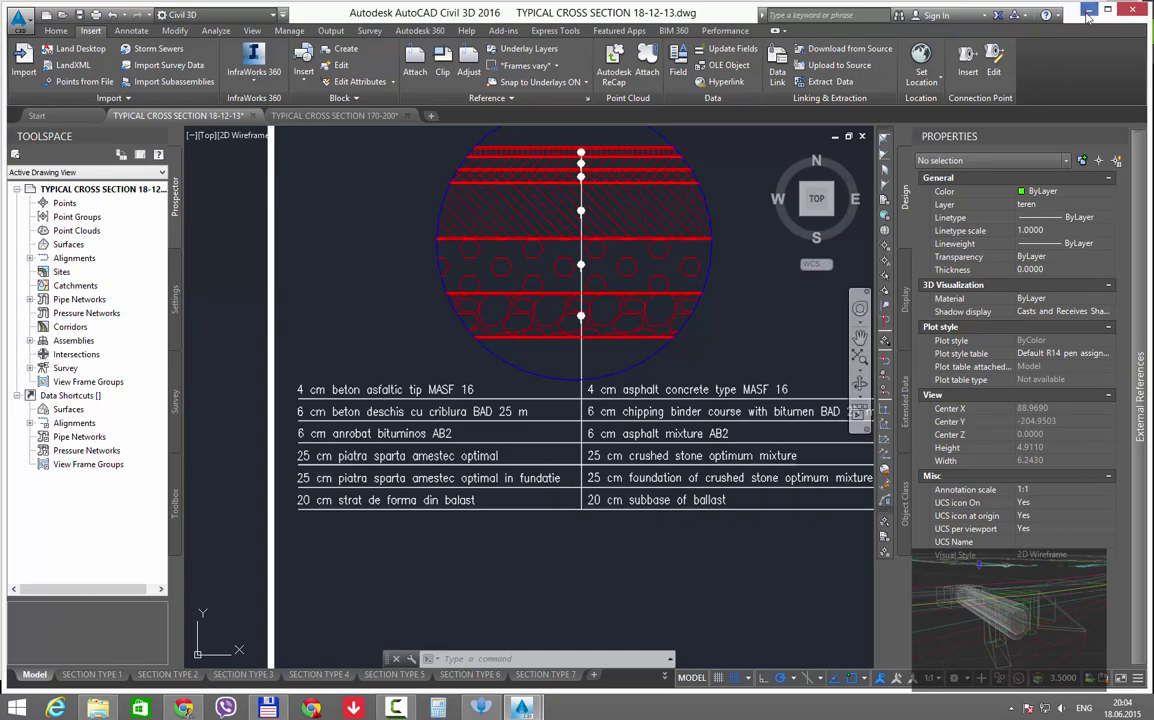
pyautogui.click(1090, 10)
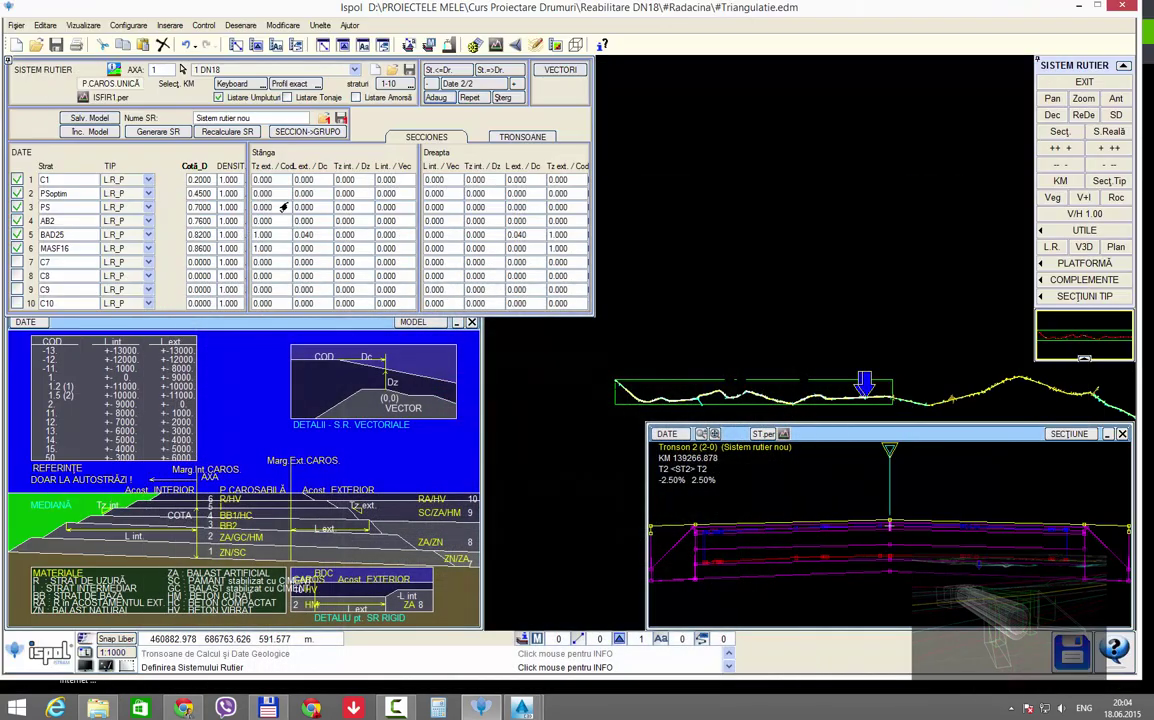
pyautogui.click(43, 180)
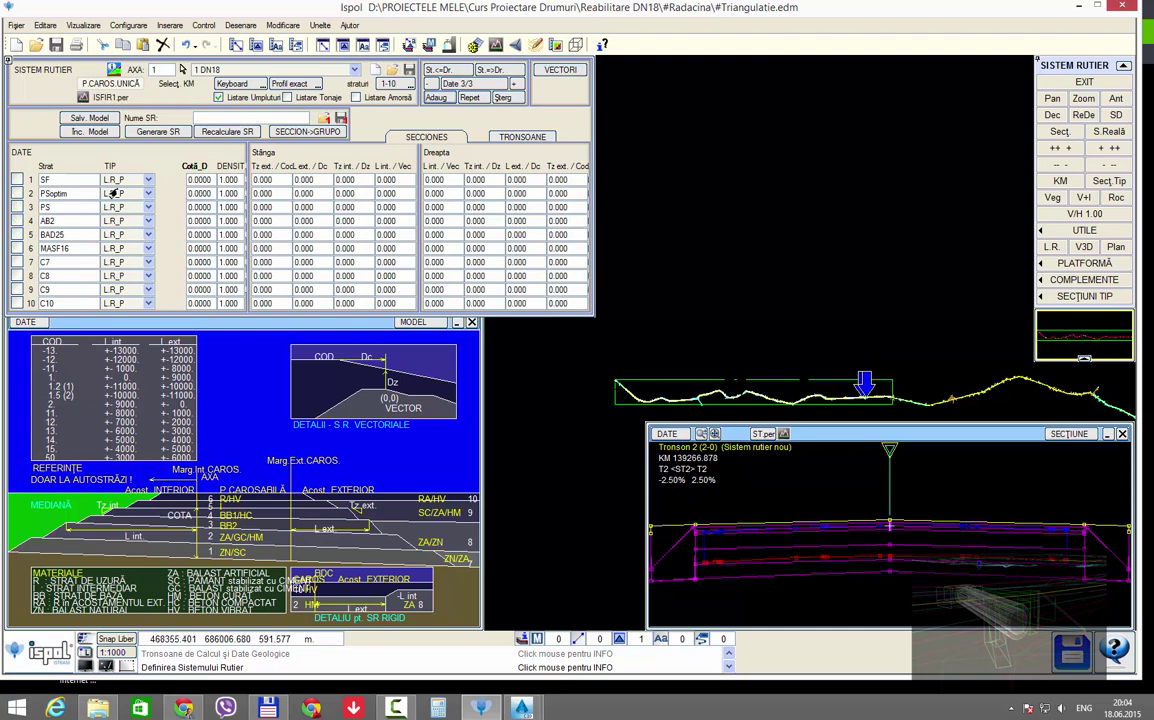
# Step: Return to data set 2 and preview the cross-section at km 138637.384
pyautogui.click(502, 98)
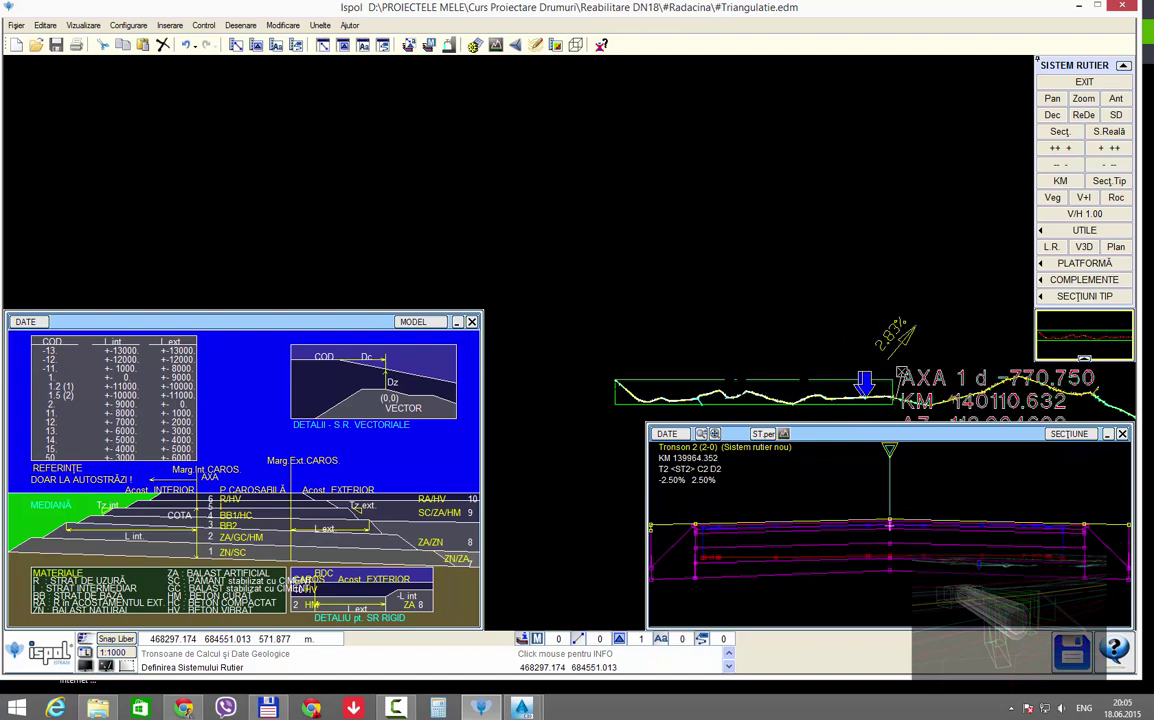
pyautogui.moveTo(864, 383); pyautogui.dragTo(806, 288, button='middle')
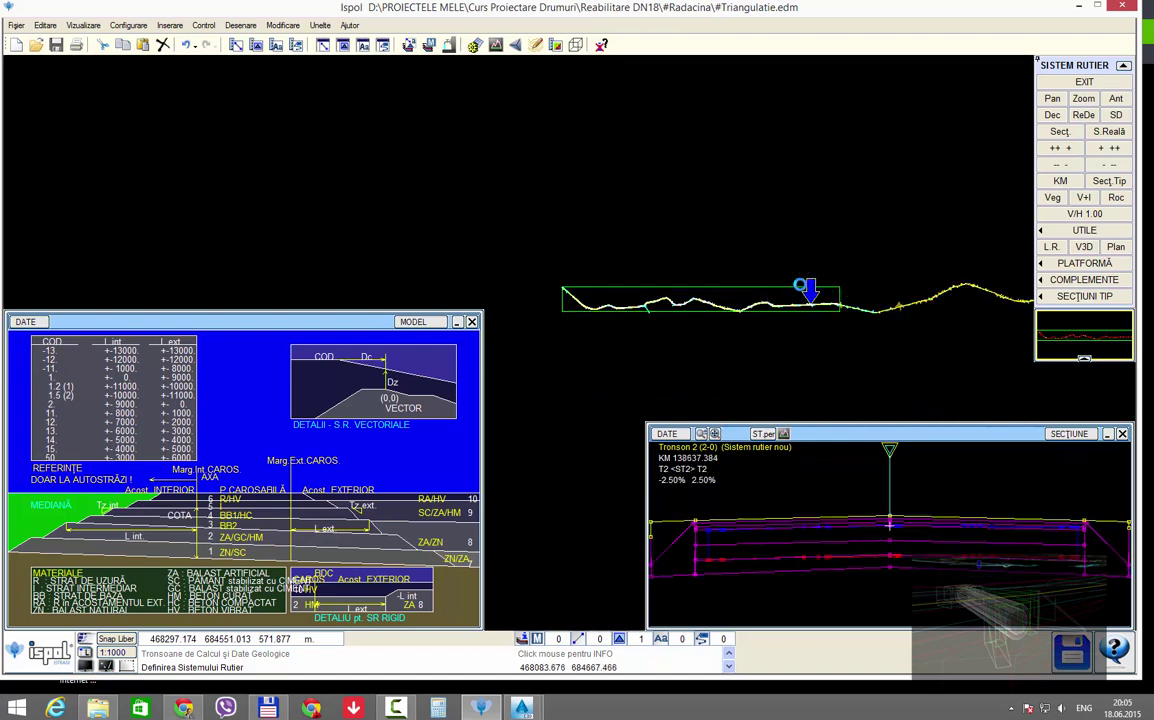
pyautogui.click(797, 292)
pyautogui.scroll(3, 886, 540)
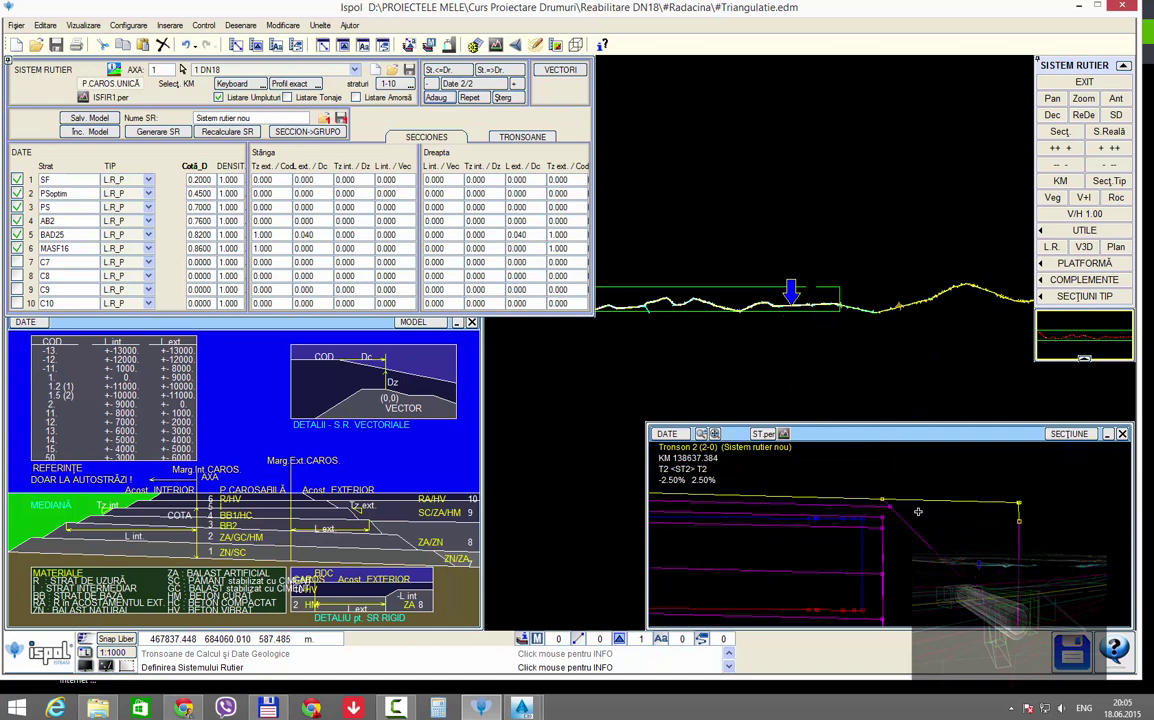
pyautogui.scroll(-1, 885, 527)
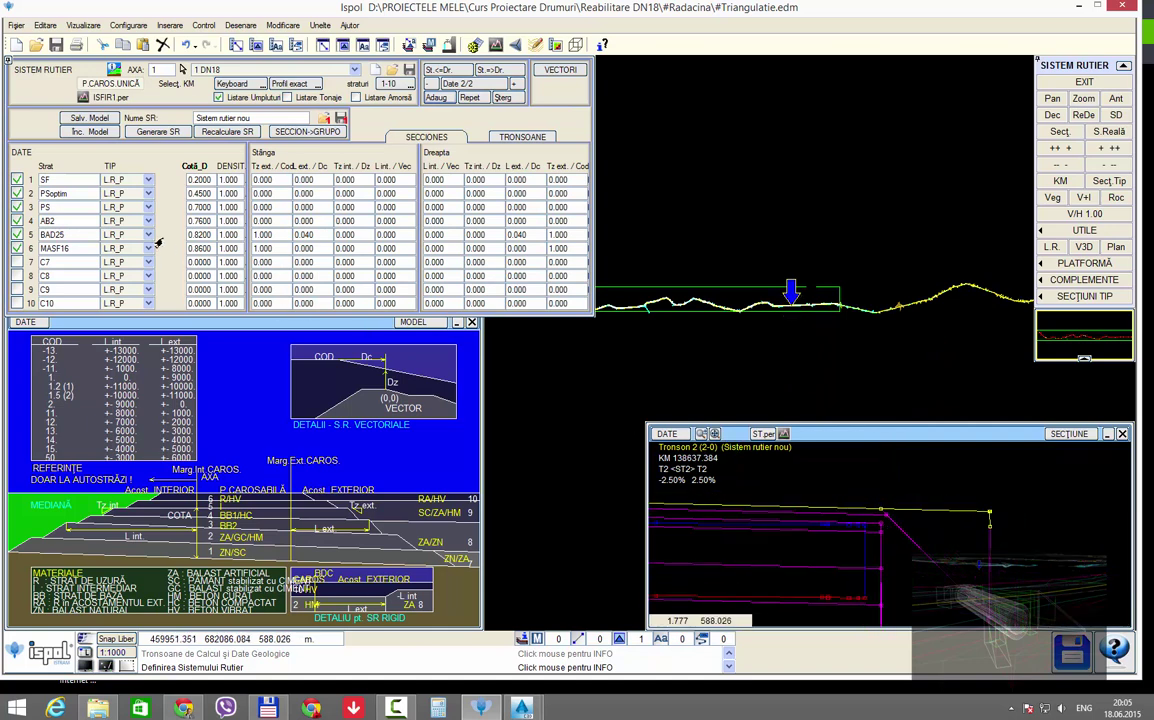
# Step: Give AB2 a left Tz ext of 1 and a left Cod. ext of 0.100
pyautogui.click(266, 222)
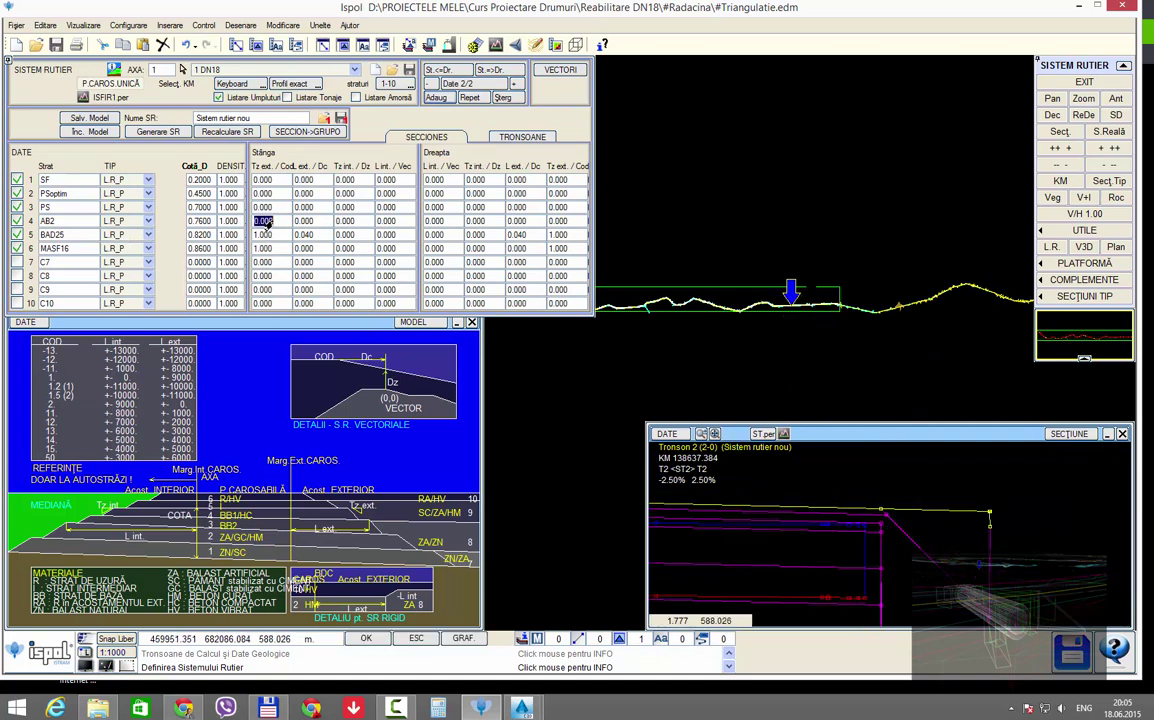
pyautogui.write('1')
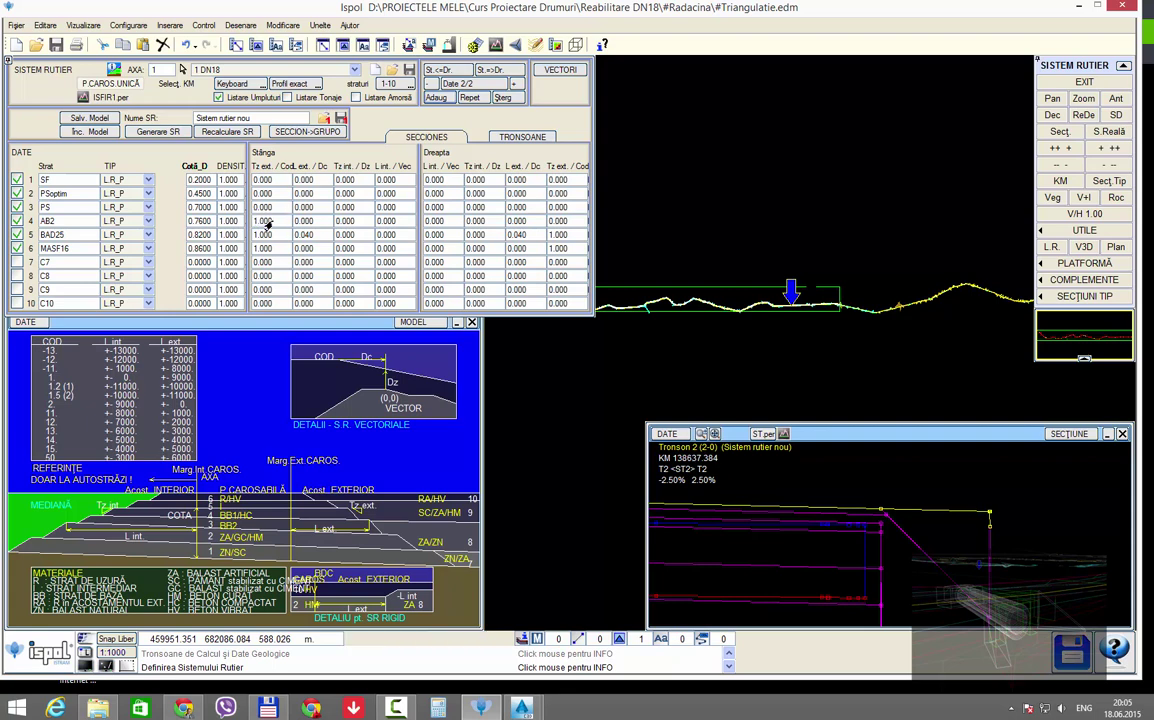
pyautogui.scroll(-1, 790, 545)
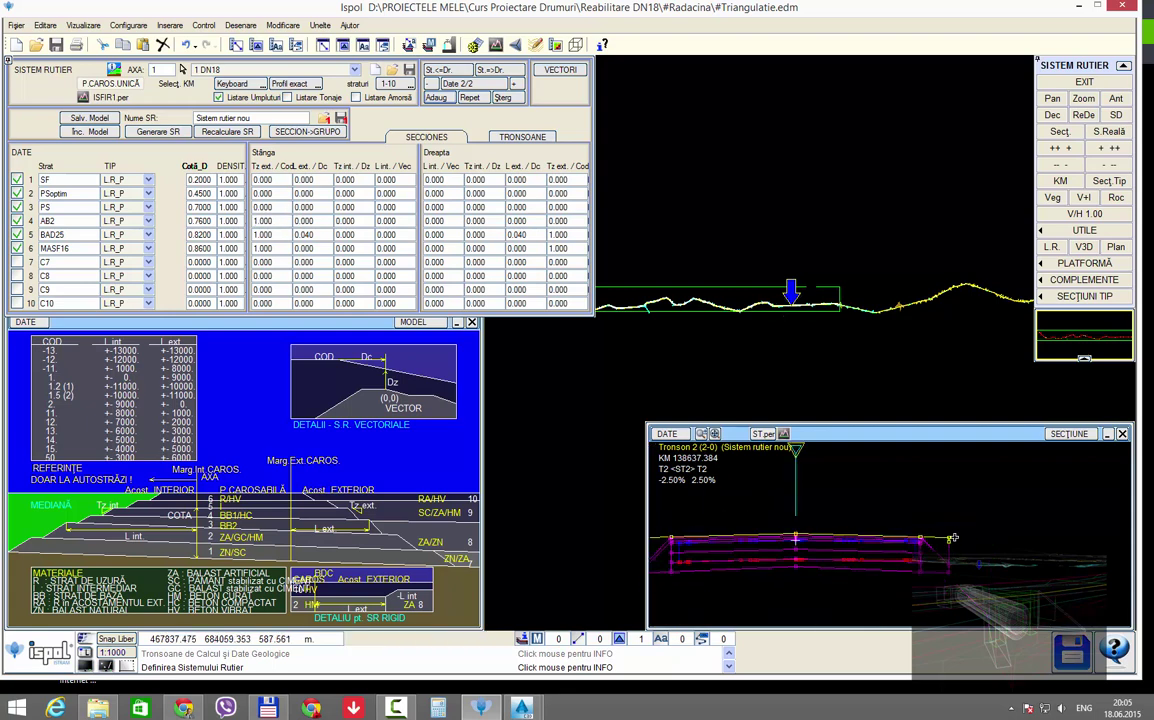
pyautogui.scroll(-1, 790, 545)
pyautogui.scroll(1, 790, 545)
pyautogui.scroll(1, 790, 545)
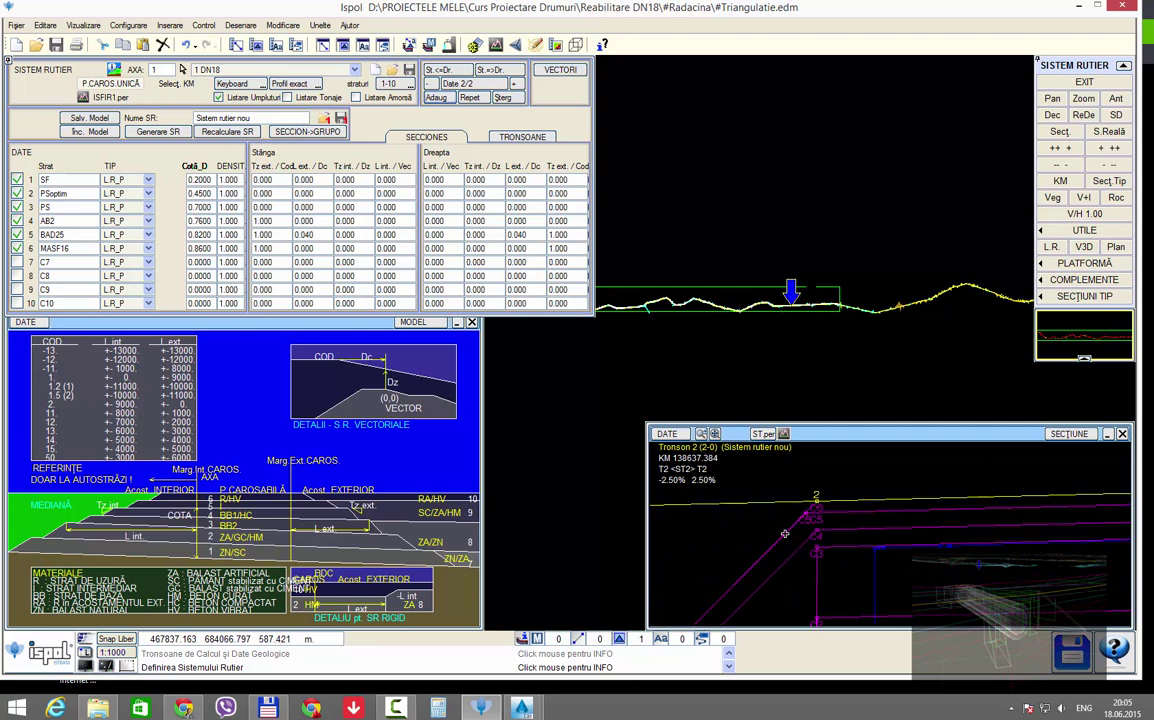
pyautogui.click(313, 224)
pyautogui.write('0.1')
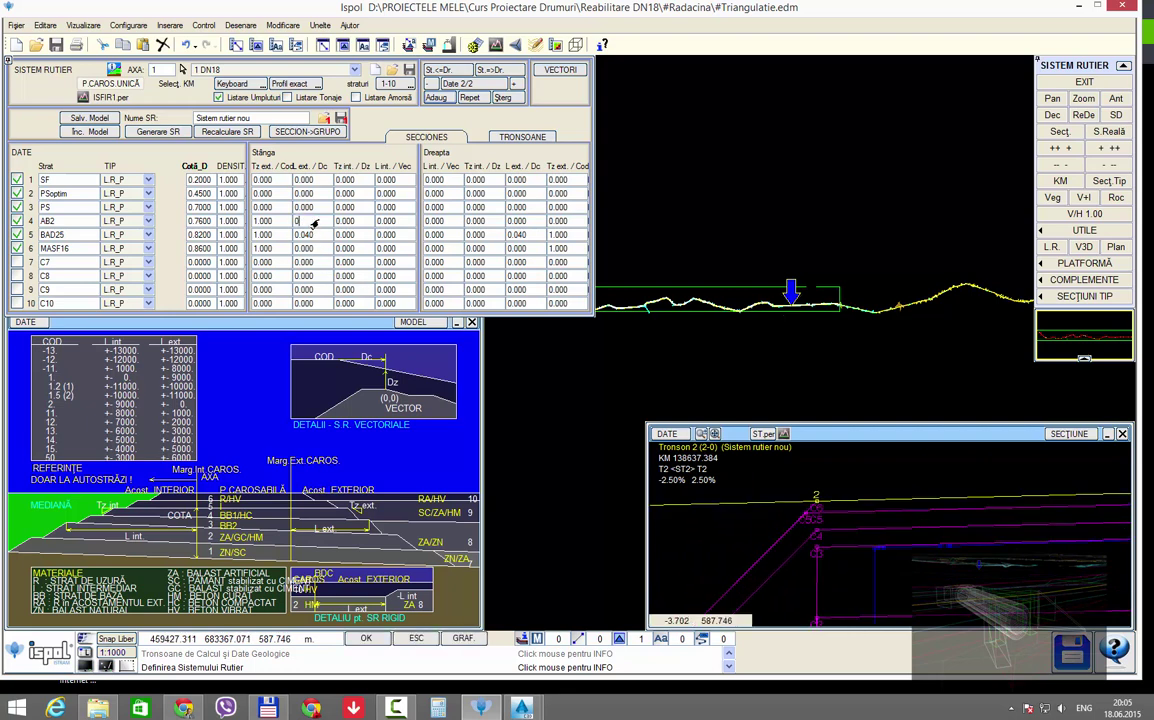
pyautogui.scroll(-1, 806, 529)
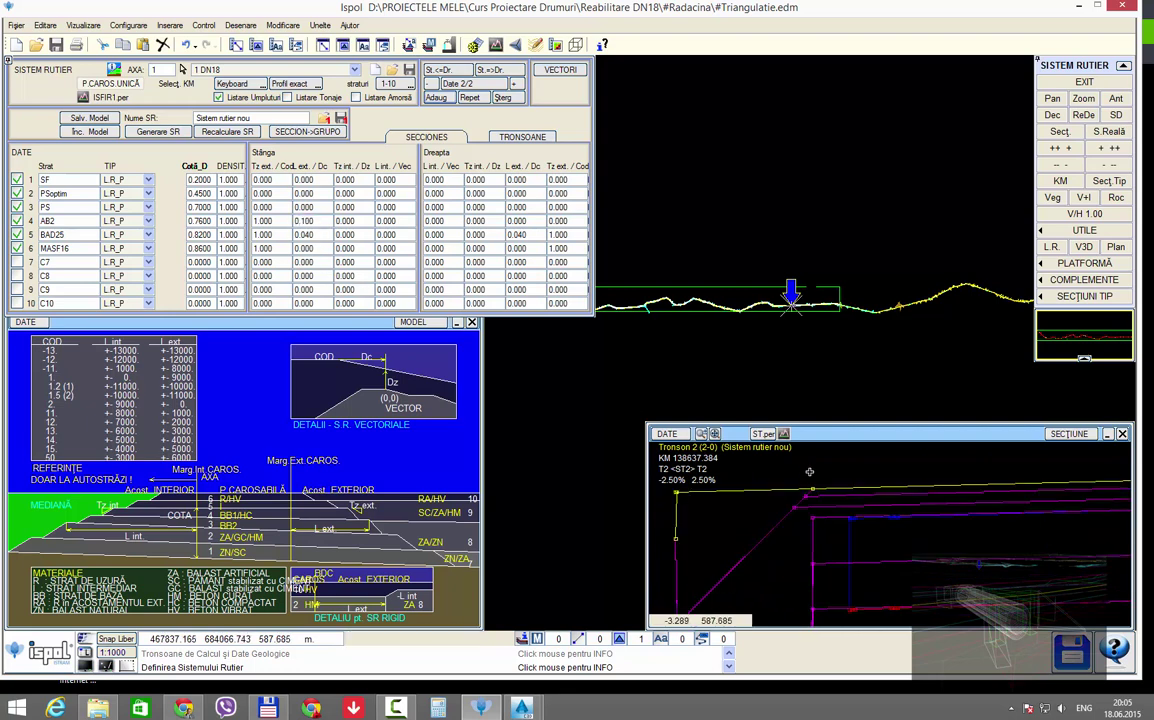
pyautogui.scroll(-1, 806, 529)
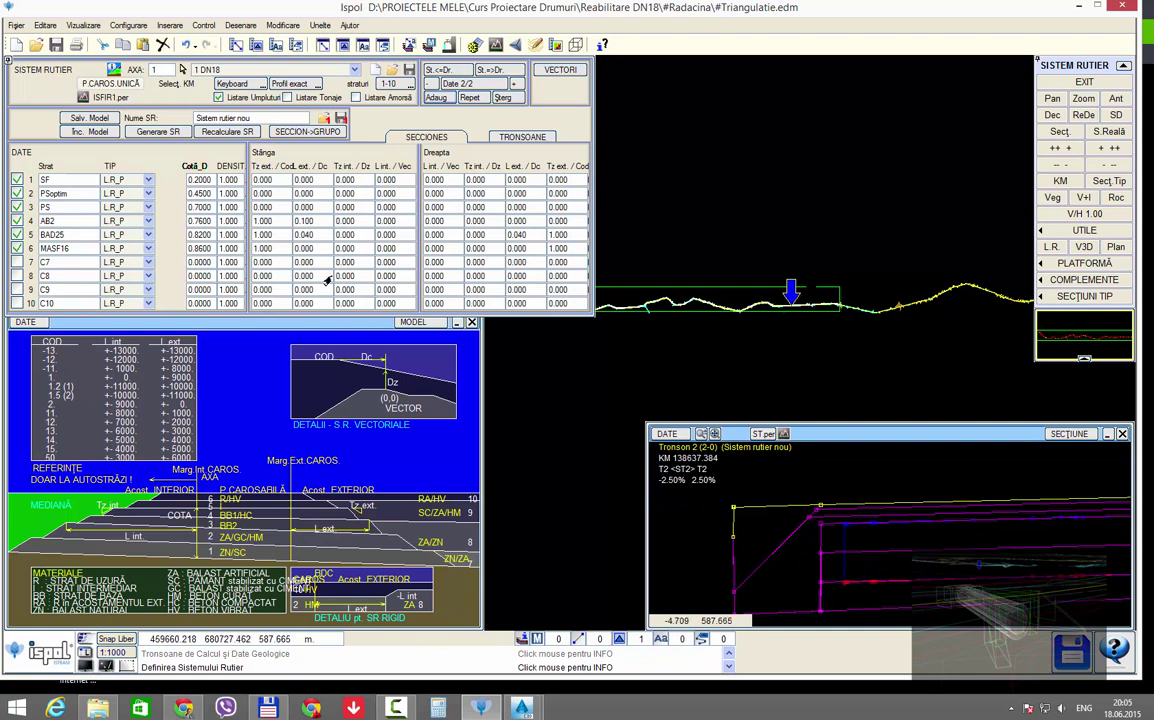
# Step: Set the left Tz ext to 10 for PS, PSoptim and SF
pyautogui.click(271, 206)
pyautogui.write('10')
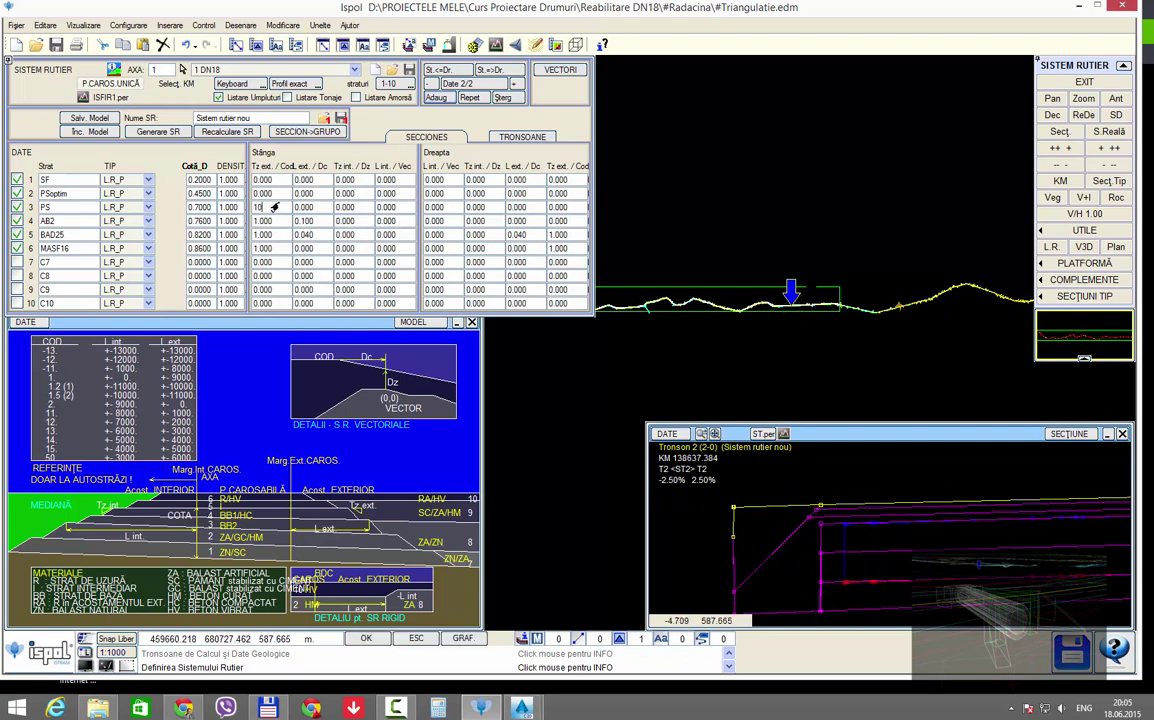
pyautogui.press('Return')
pyautogui.press('Return')
pyautogui.write('10')
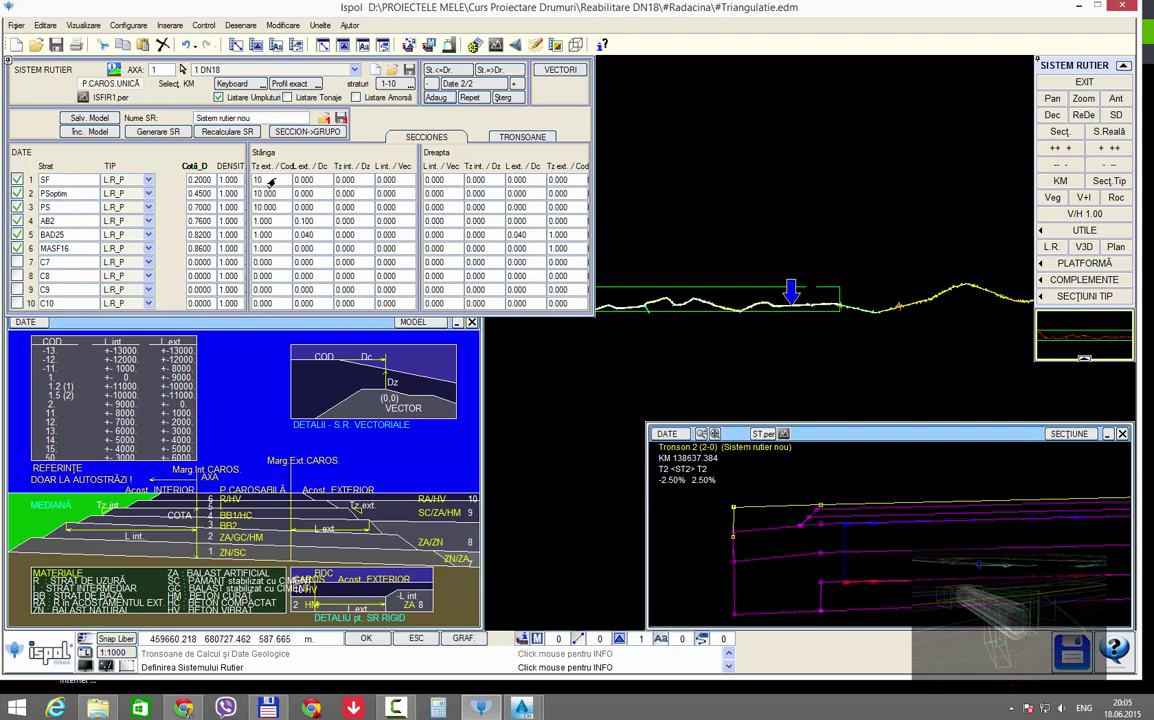
pyautogui.press('Return')
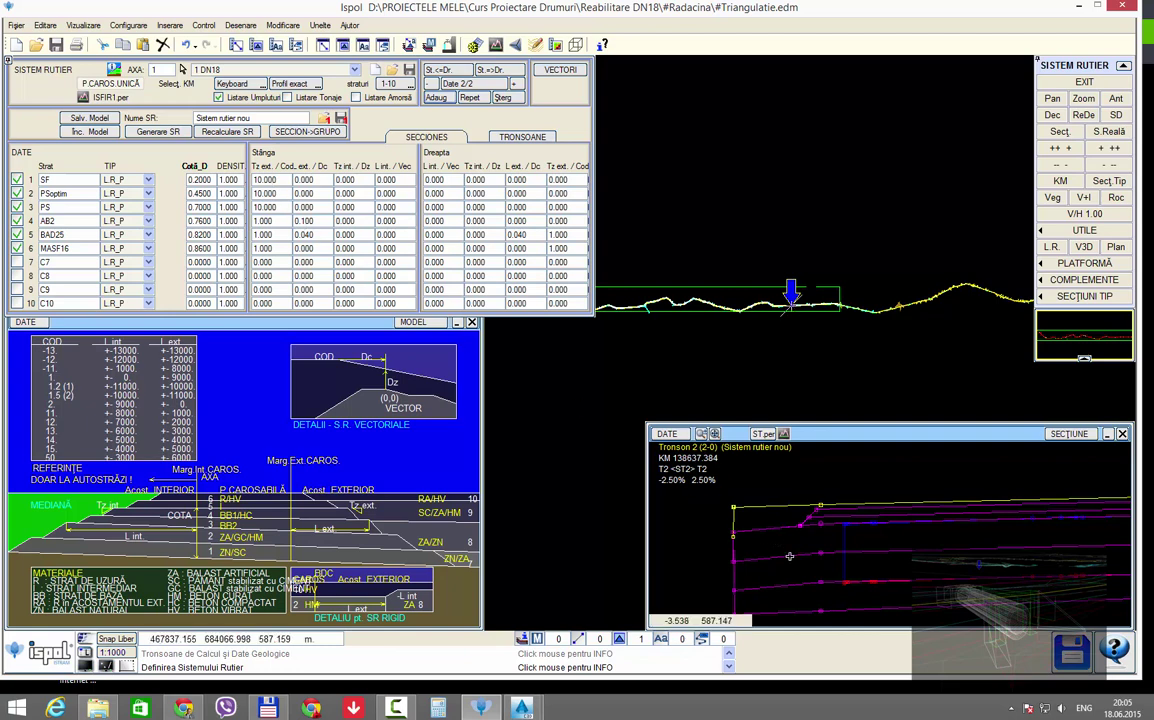
pyautogui.scroll(-1, 775, 565)
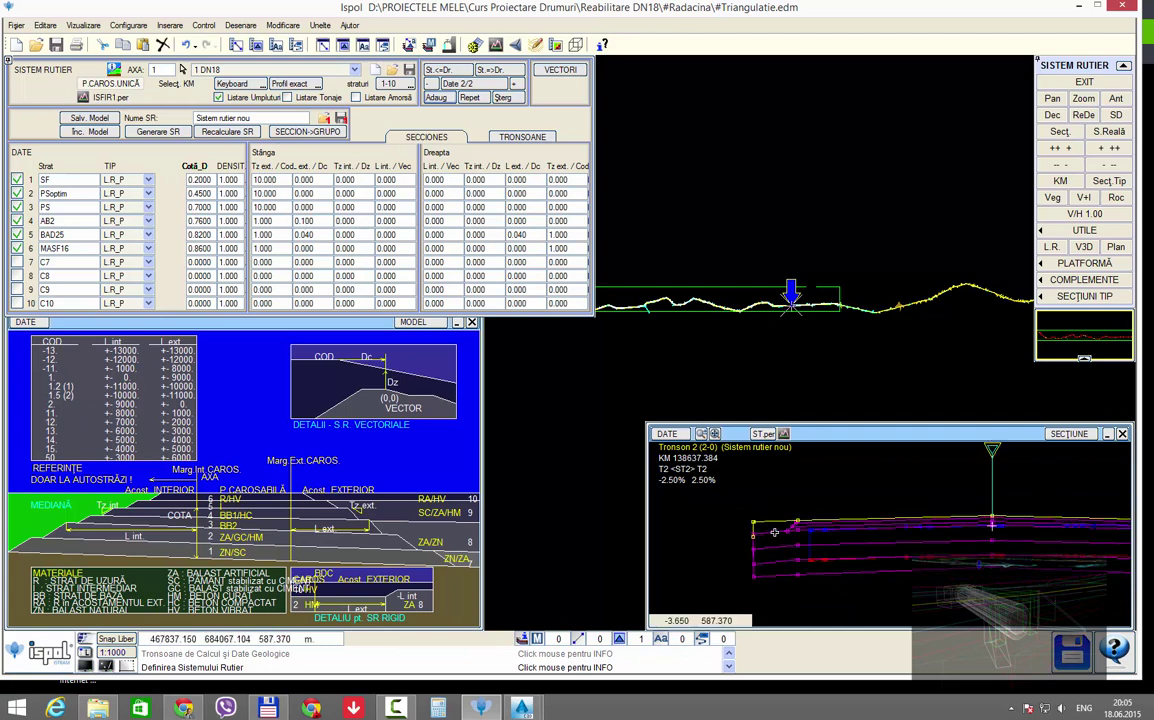
pyautogui.scroll(-1, 757, 571)
pyautogui.scroll(1, 780, 565)
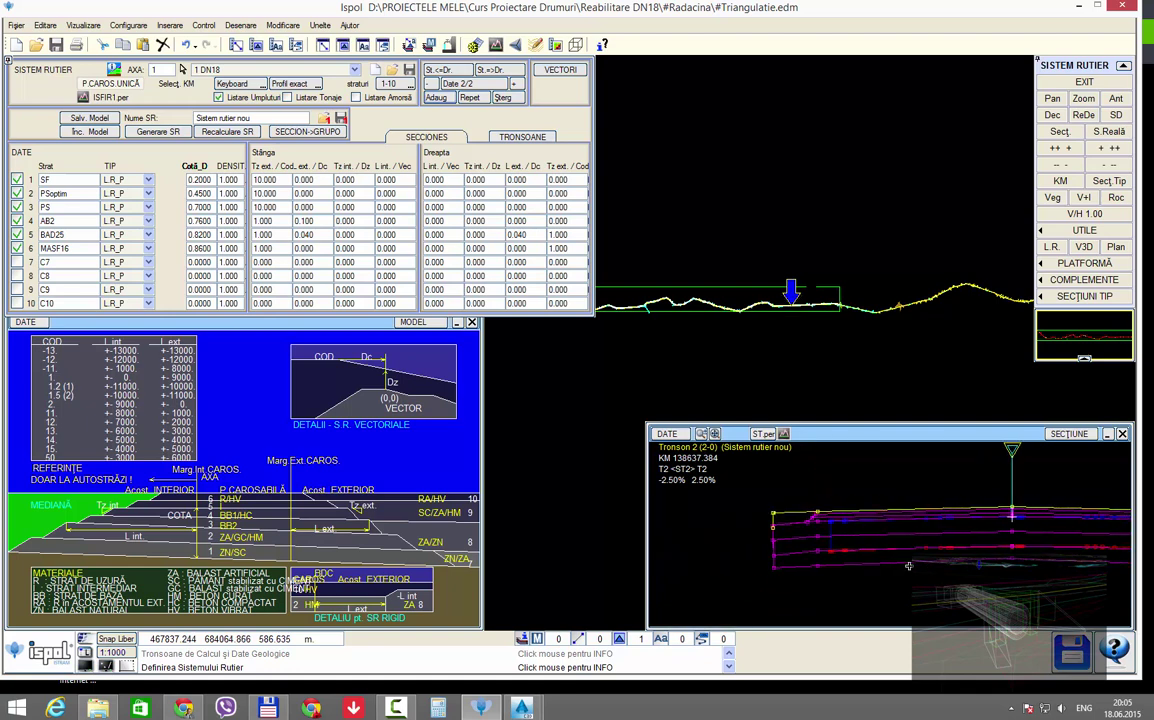
pyautogui.scroll(1, 820, 555)
pyautogui.scroll(1, 855, 545)
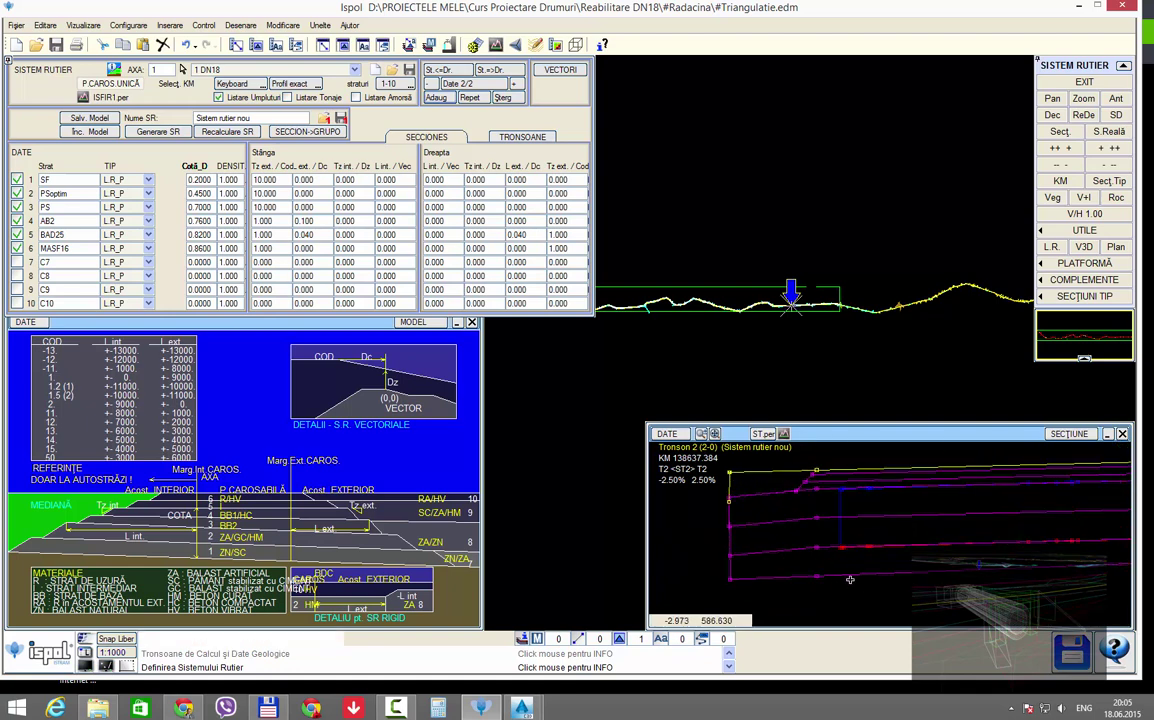
pyautogui.click(147, 186)
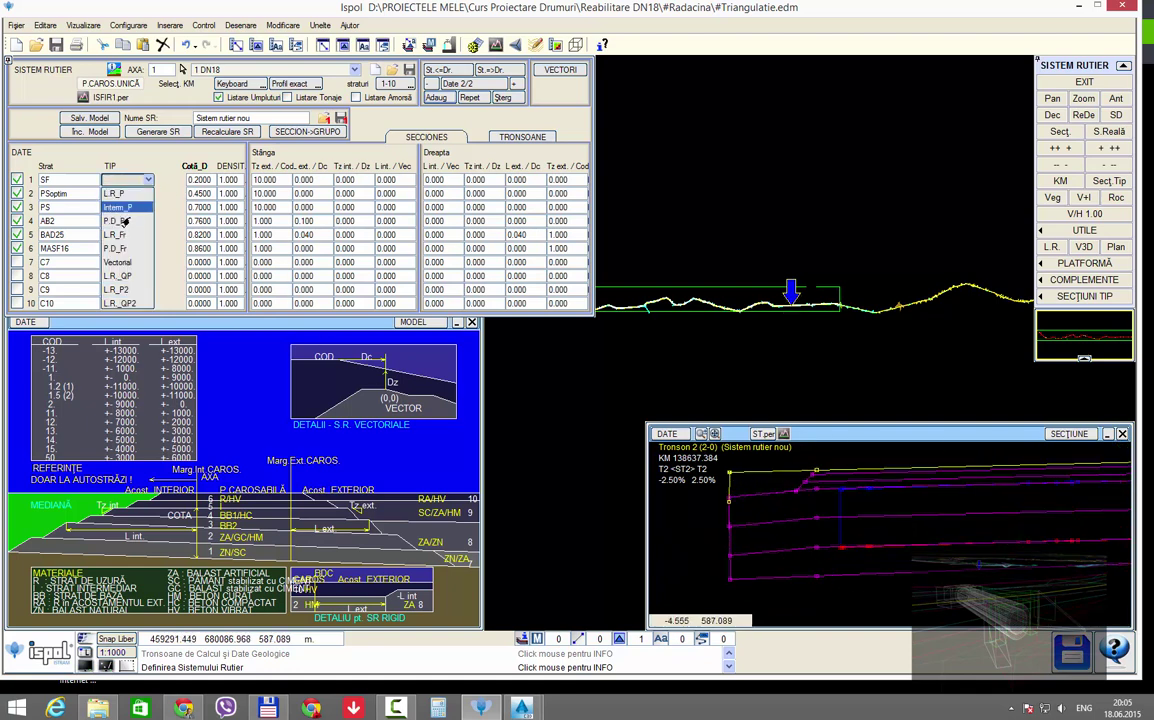
# Step: Change the SF layer's type from L.R_P to P.D_Fr
pyautogui.click(125, 253)
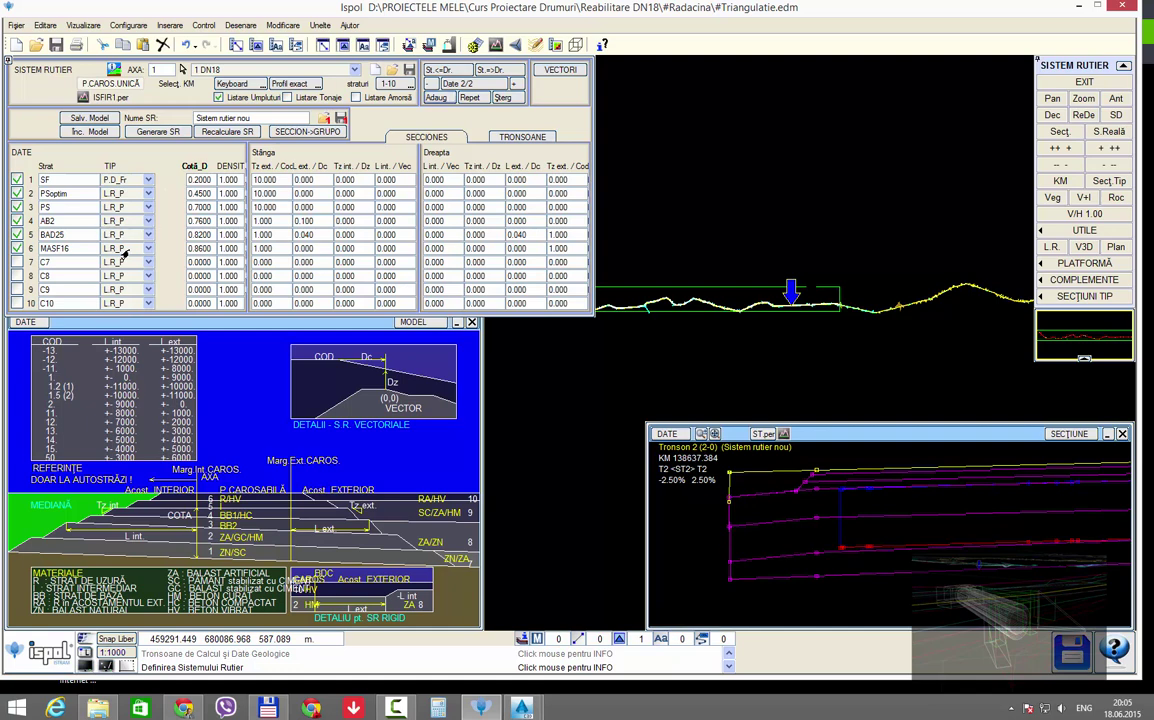
pyautogui.click(108, 180)
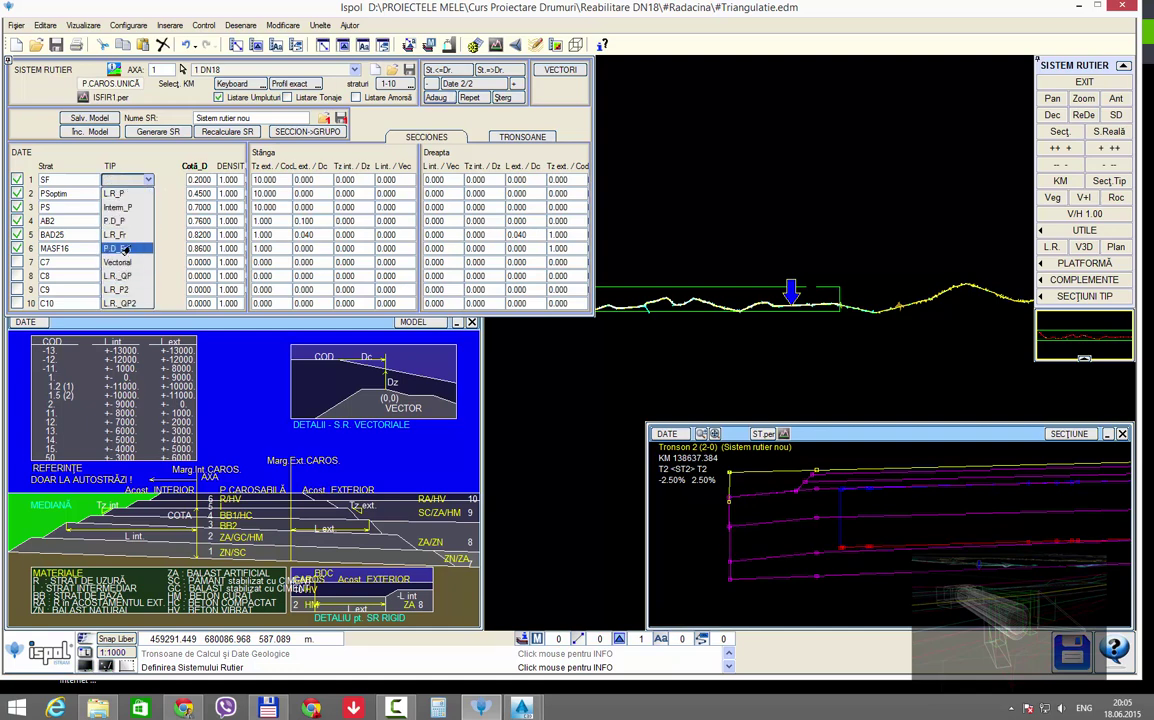
pyautogui.click(124, 210)
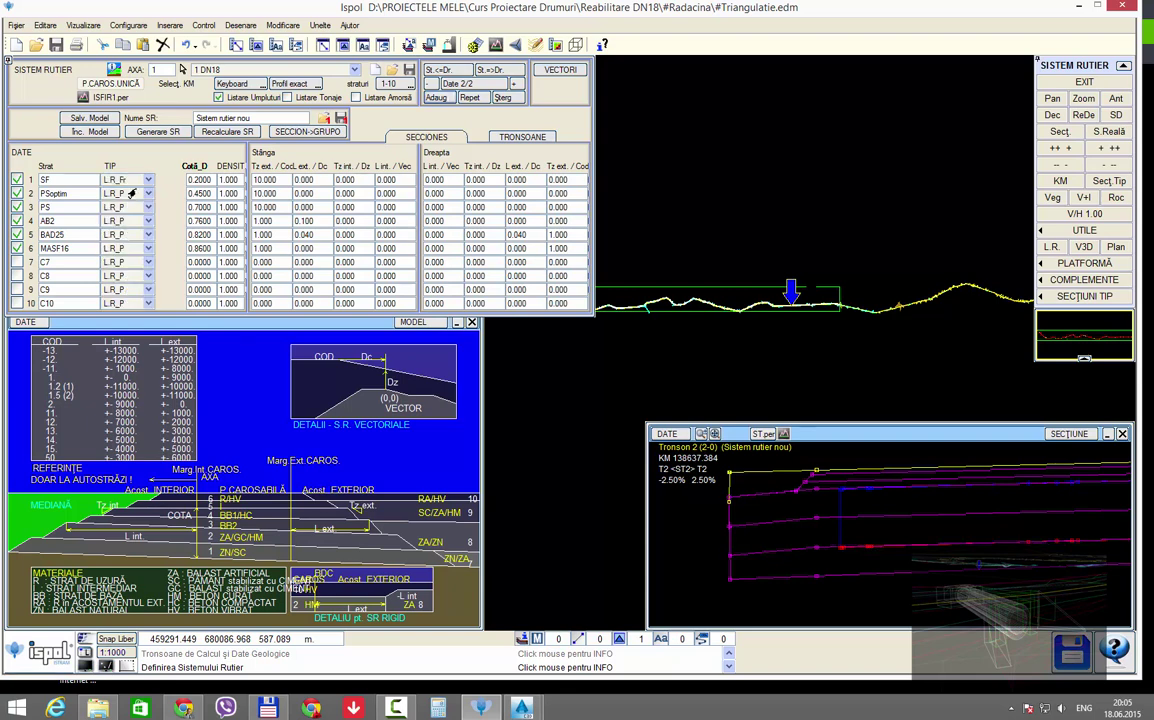
pyautogui.click(126, 234)
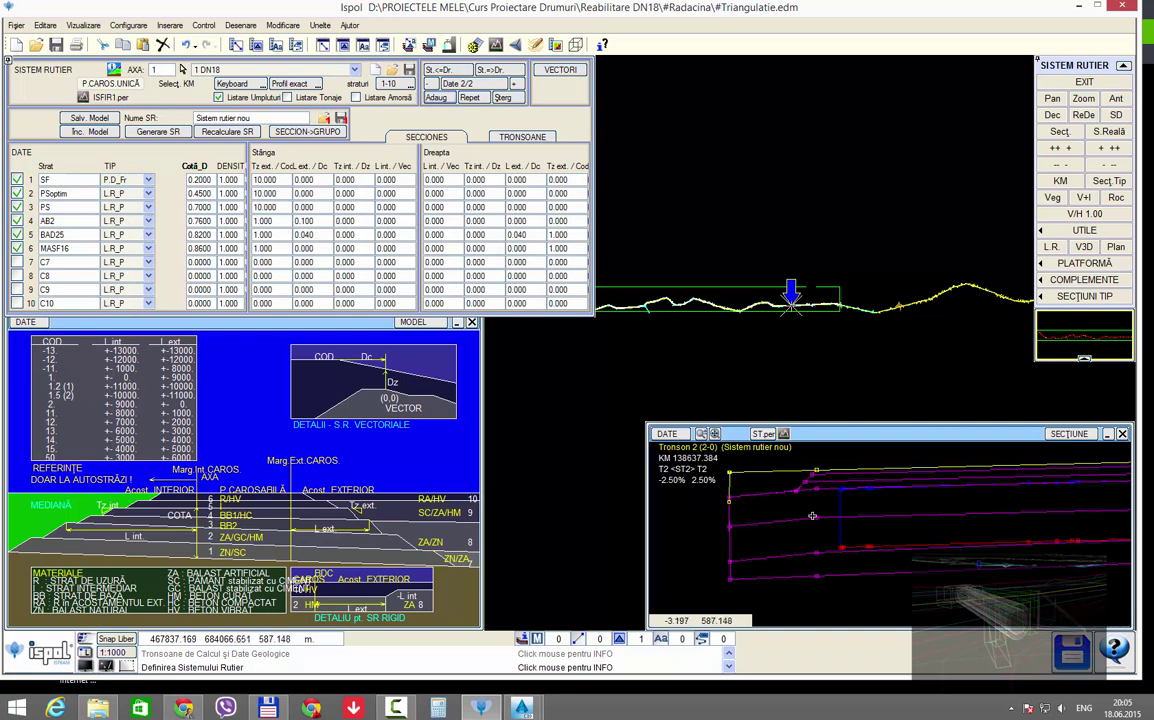
pyautogui.scroll(2, 808, 515)
pyautogui.scroll(-1, 808, 515)
pyautogui.scroll(-1, 812, 530)
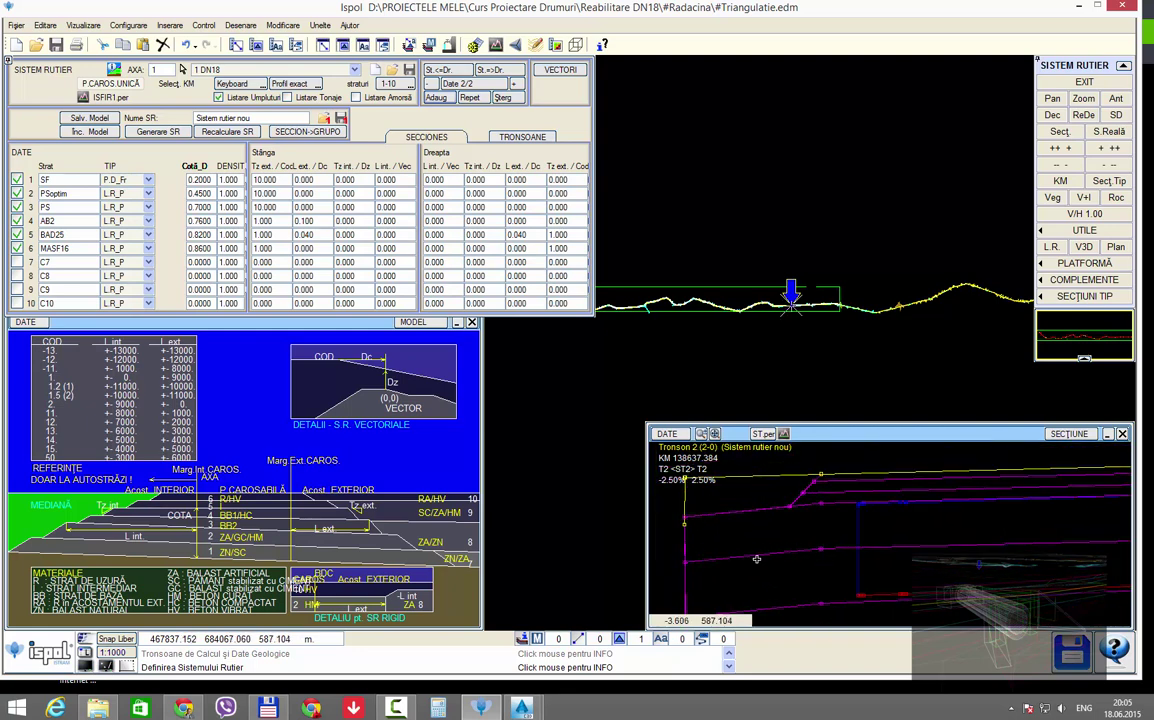
# Step: Set left outer Tz to 0 and outer code to 10 for SF, PSoptim and PS
pyautogui.click(265, 207)
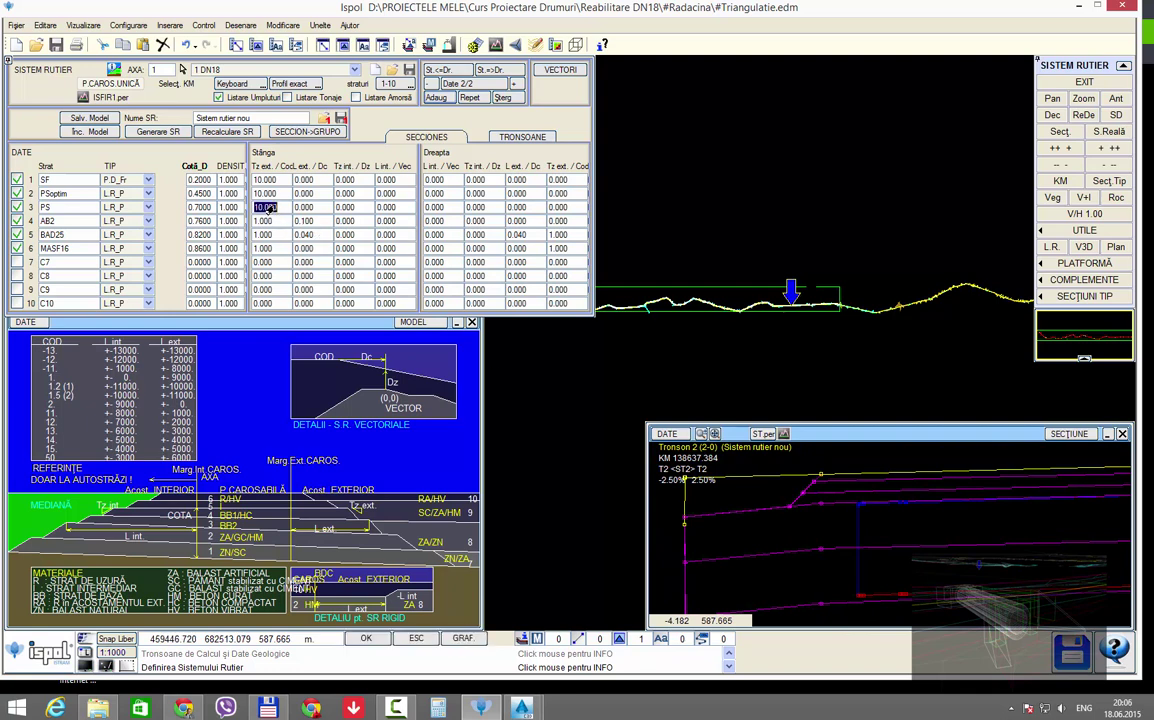
pyautogui.write('0')
pyautogui.press('Return')
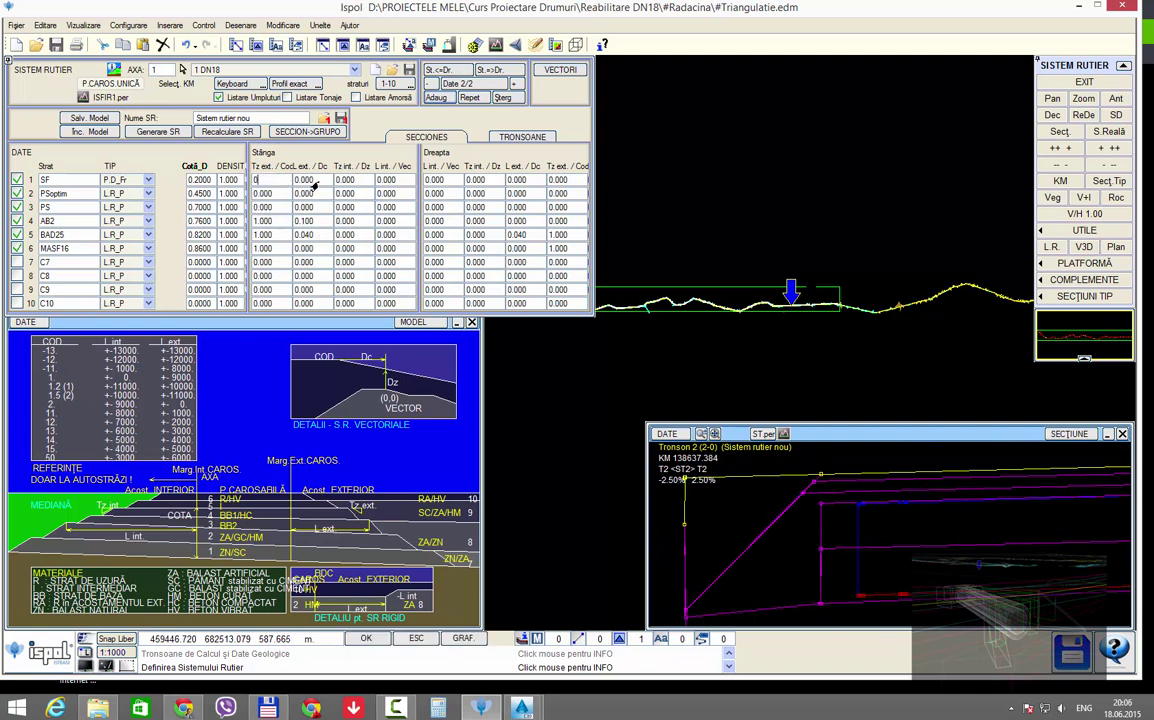
pyautogui.click(304, 180)
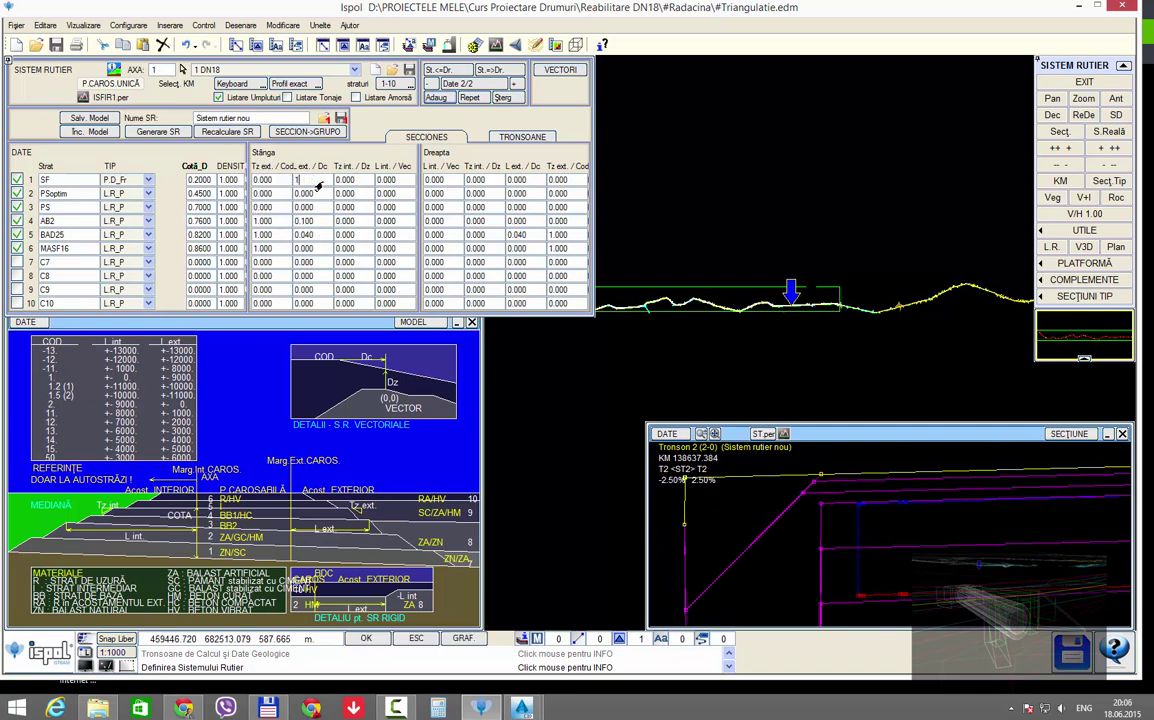
pyautogui.write('10')
pyautogui.press('Return')
pyautogui.write('10')
pyautogui.press('Return')
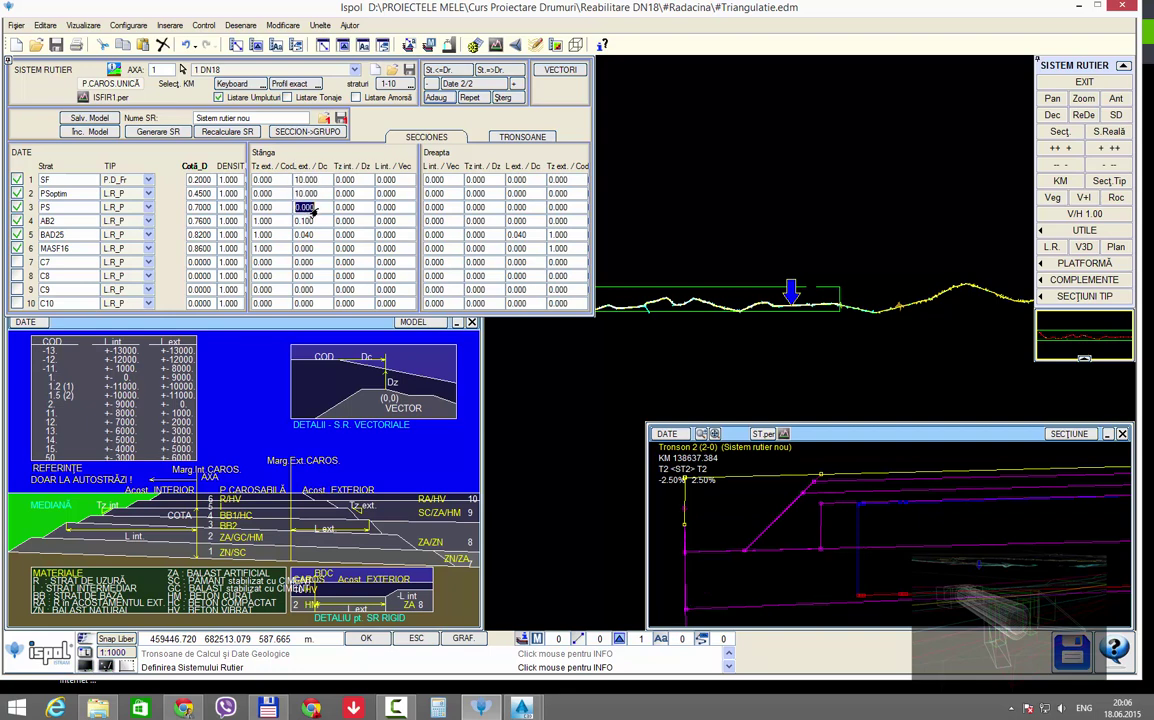
pyautogui.write('10')
pyautogui.press('Return')
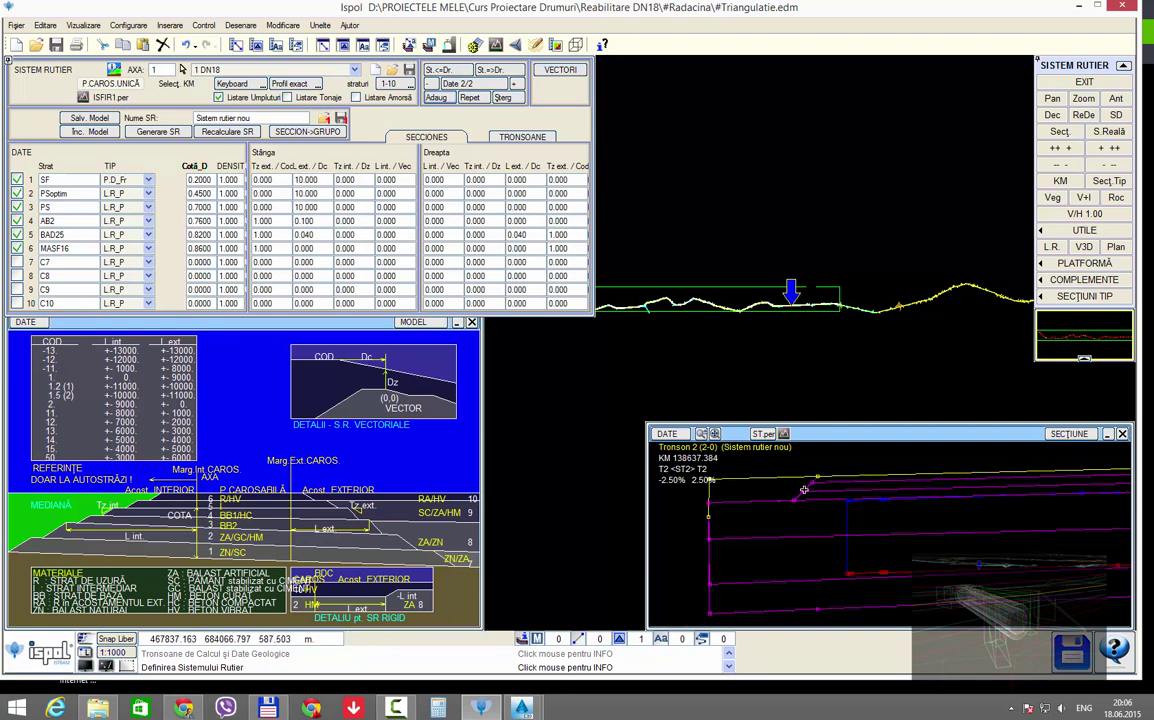
# Step: Scroll the table and centre the cross-section preview to review the mirrored right-side values
pyautogui.scroll(-1, 851, 577)
pyautogui.scroll(-1, 810, 585)
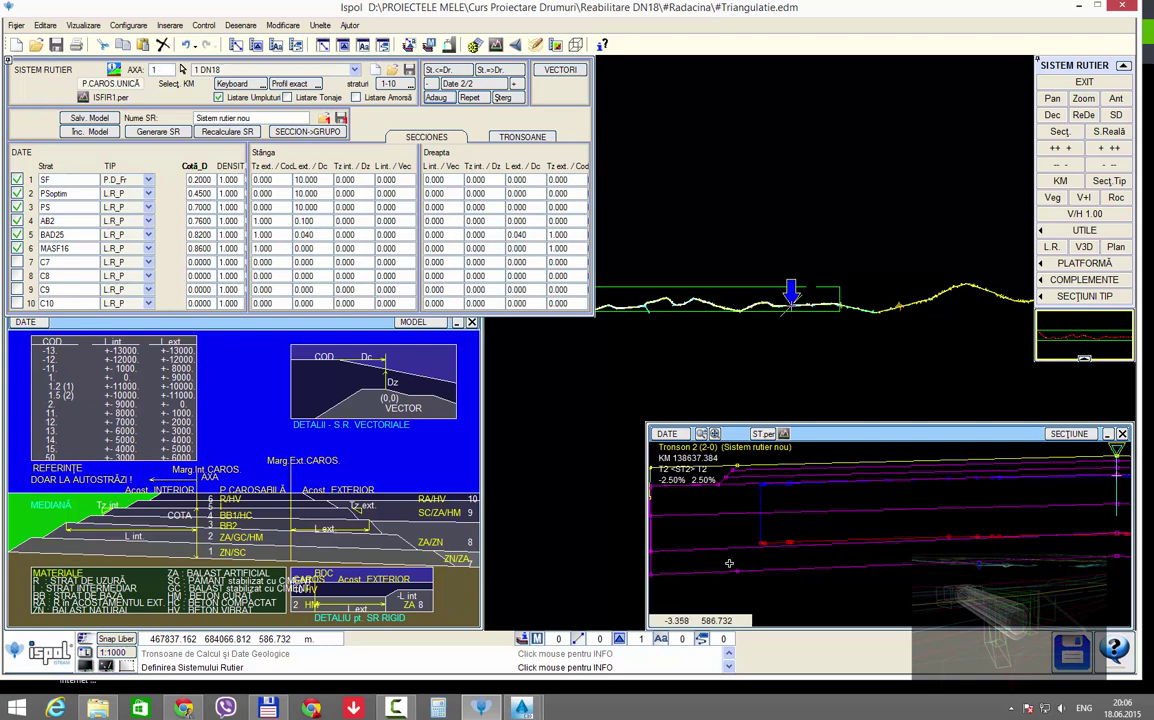
pyautogui.scroll(-1, 737, 563)
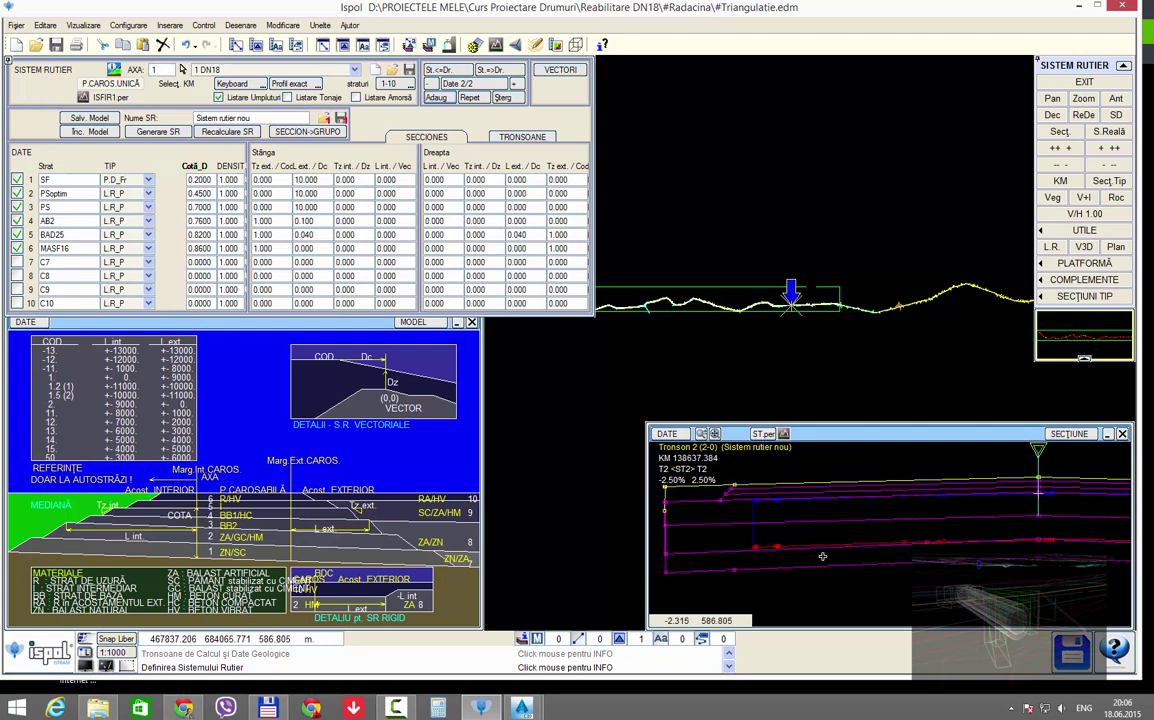
pyautogui.scroll(-1, 769, 541)
pyautogui.scroll(-1, 769, 541)
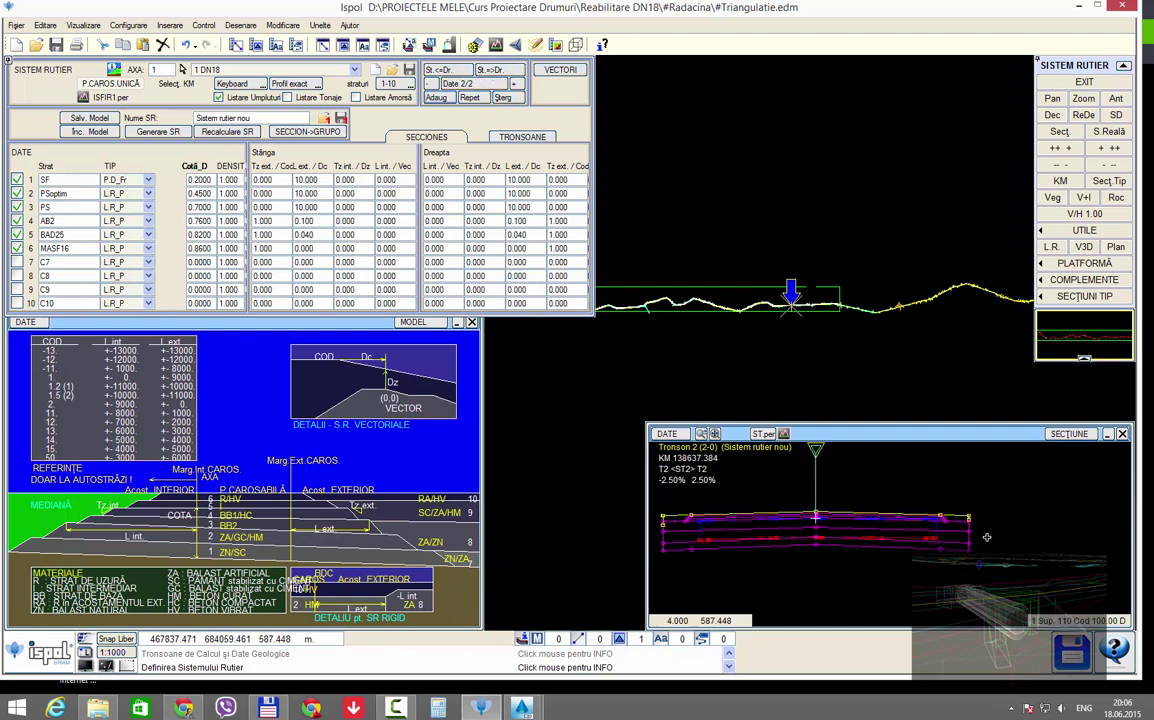
pyautogui.moveTo(782, 535); pyautogui.dragTo(845, 542, button='middle')
pyautogui.scroll(1, 917, 543)
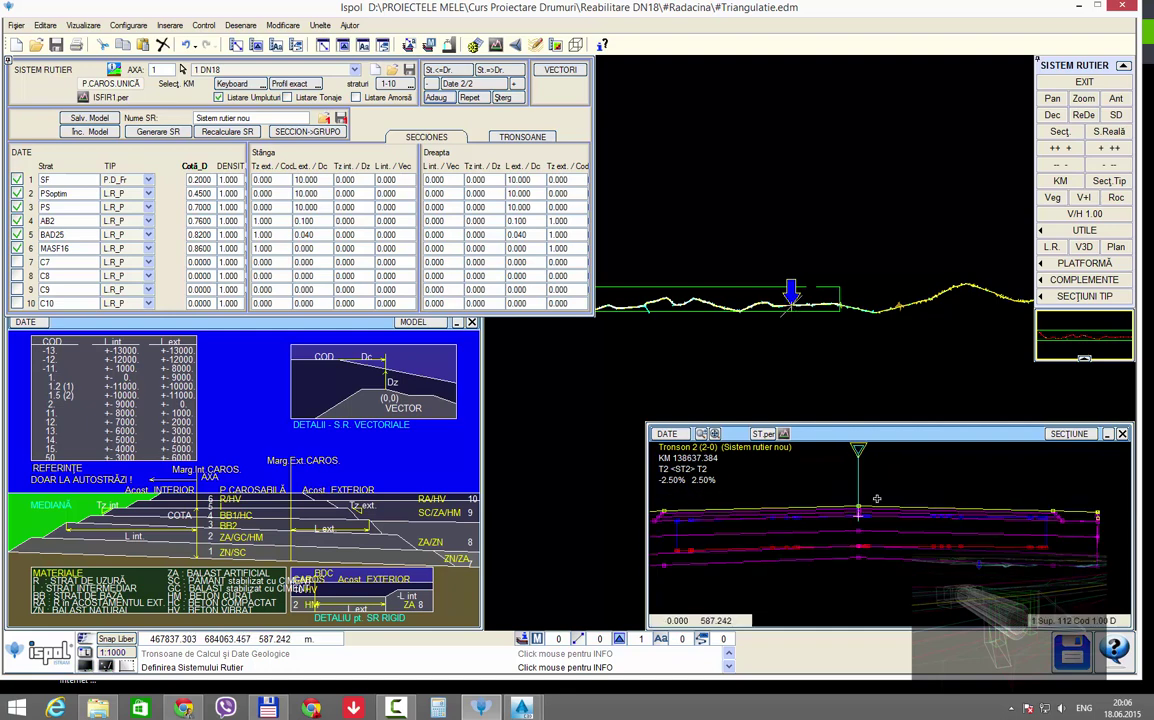
# Step: Exit the road-system editor and show the real cross-section at the marked chainage
pyautogui.click(1084, 81)
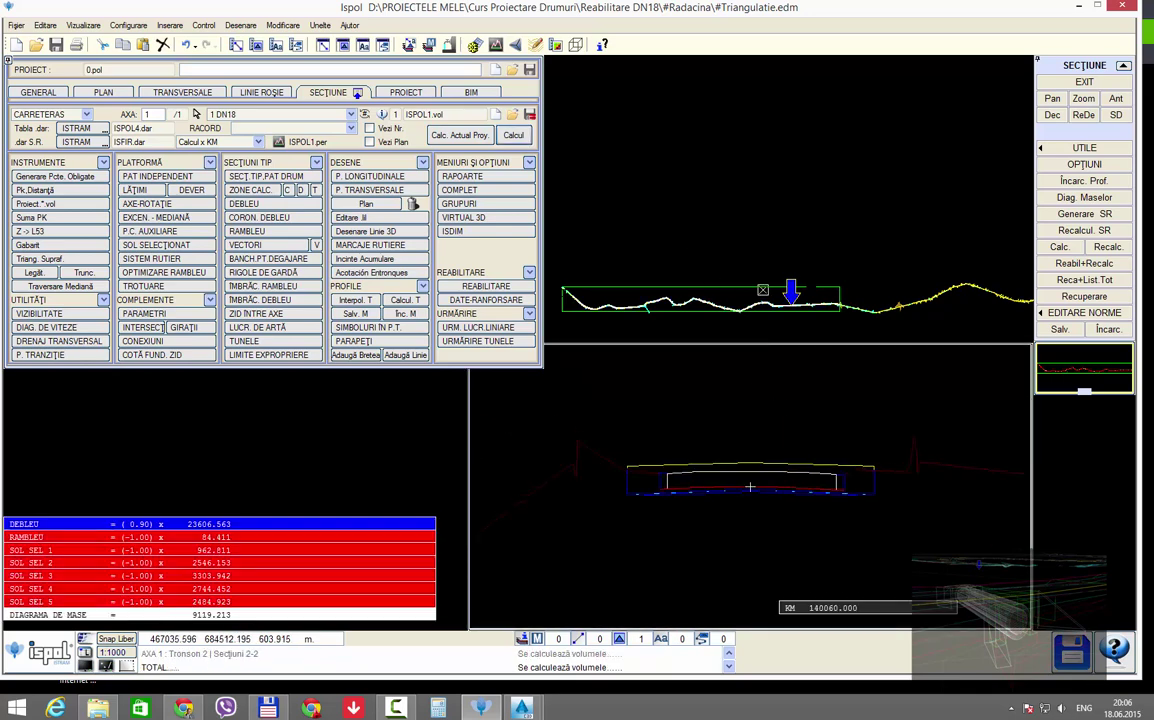
pyautogui.click(764, 292)
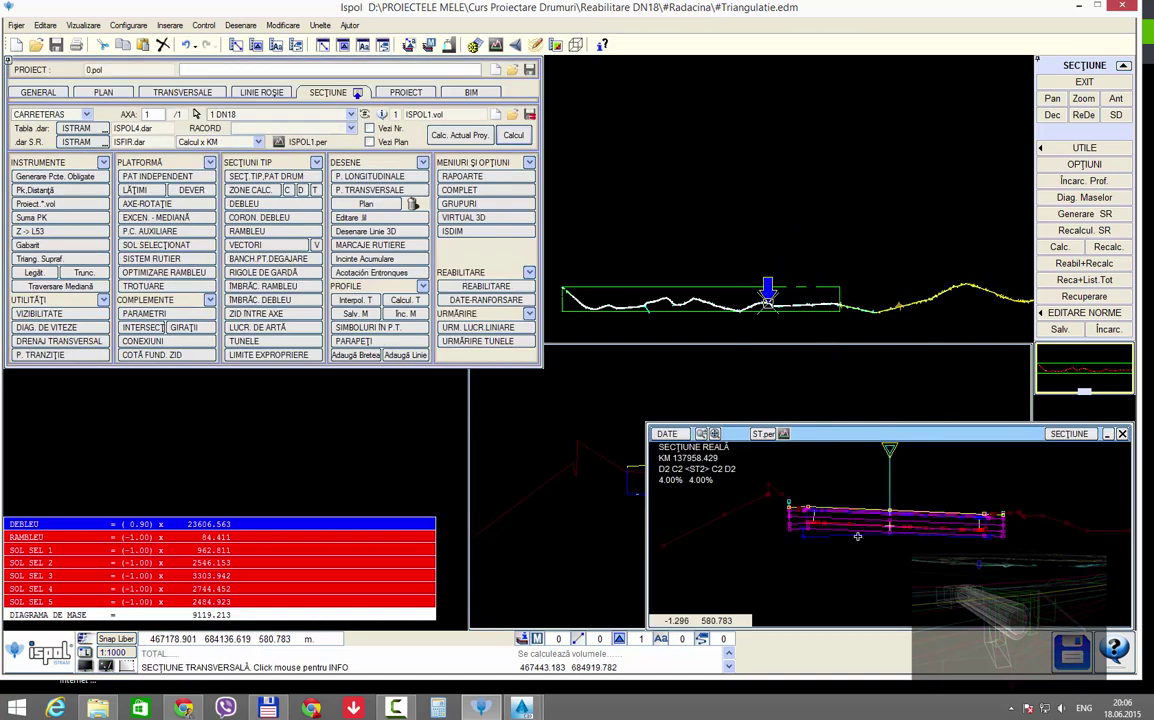
pyautogui.scroll(1, 857, 536)
pyautogui.scroll(1, 830, 545)
pyautogui.scroll(1, 791, 554)
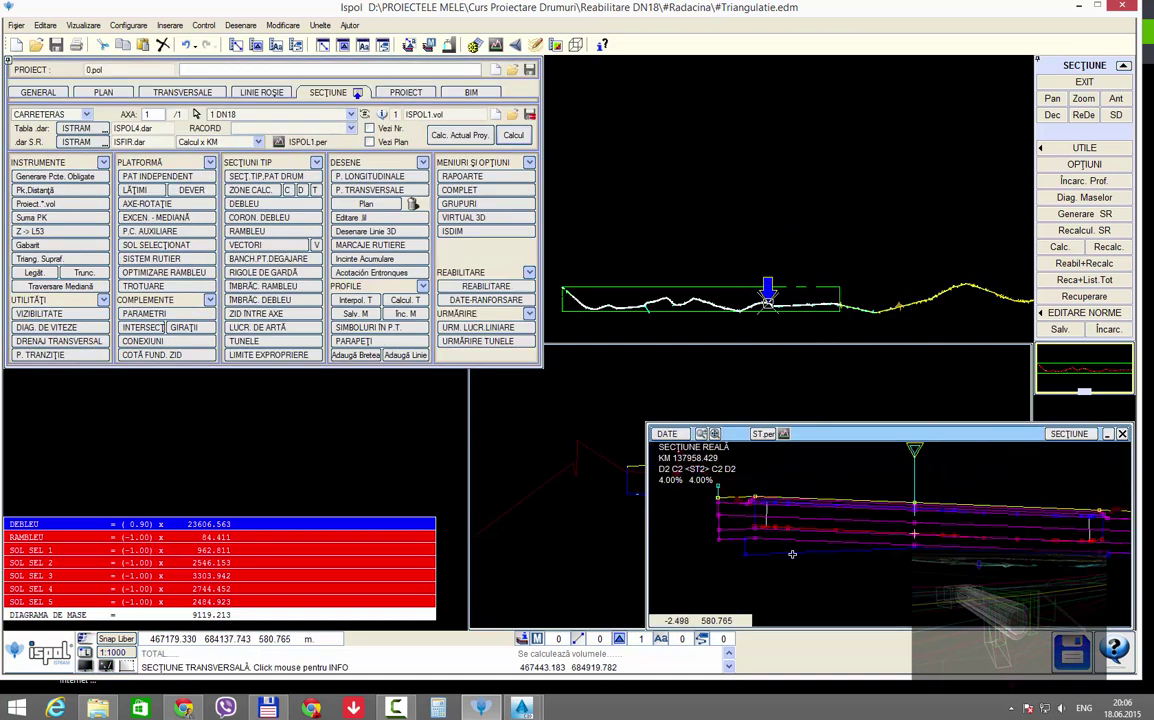
pyautogui.scroll(1, 830, 562)
pyautogui.scroll(-1, 860, 572)
pyautogui.scroll(-1, 894, 580)
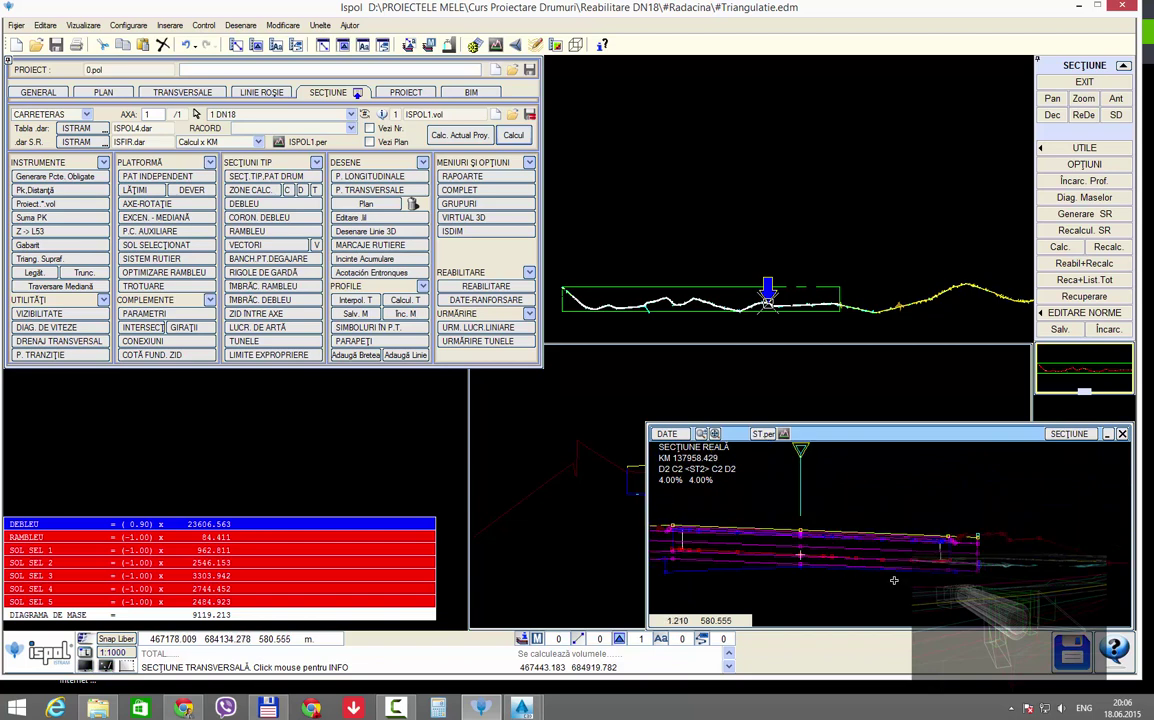
# Step: Copy section 1's end chainage 135580.000 from the calculation zones
pyautogui.click(250, 189)
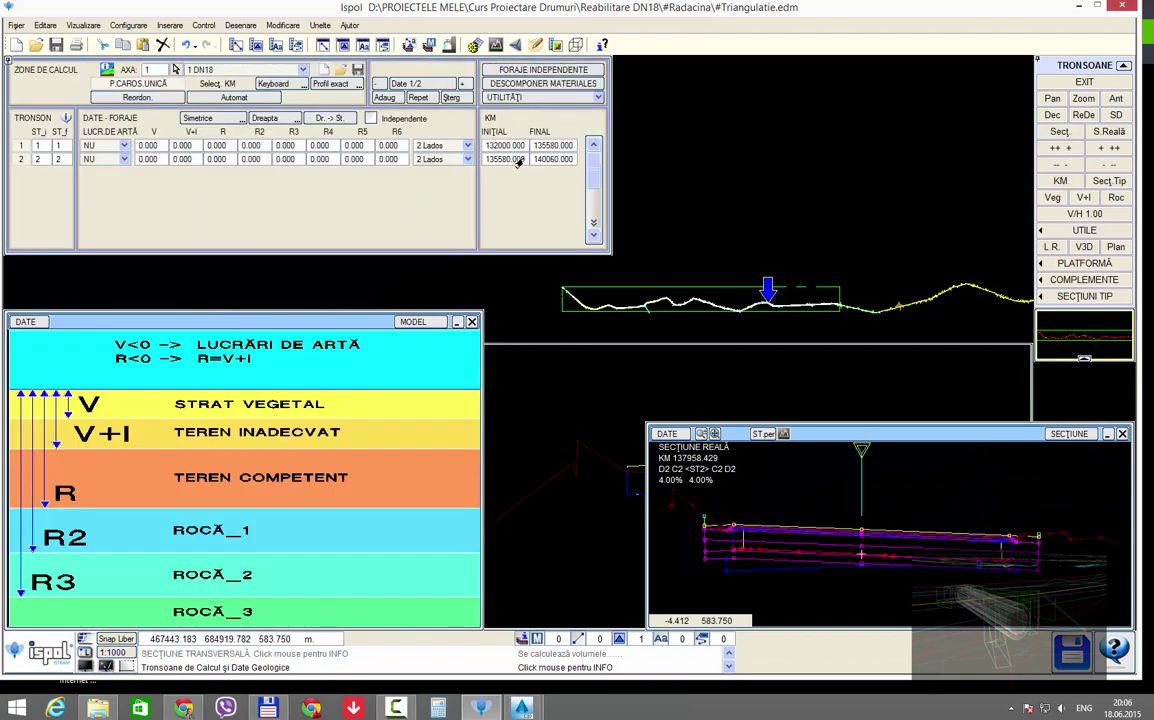
pyautogui.rightClick(553, 148)
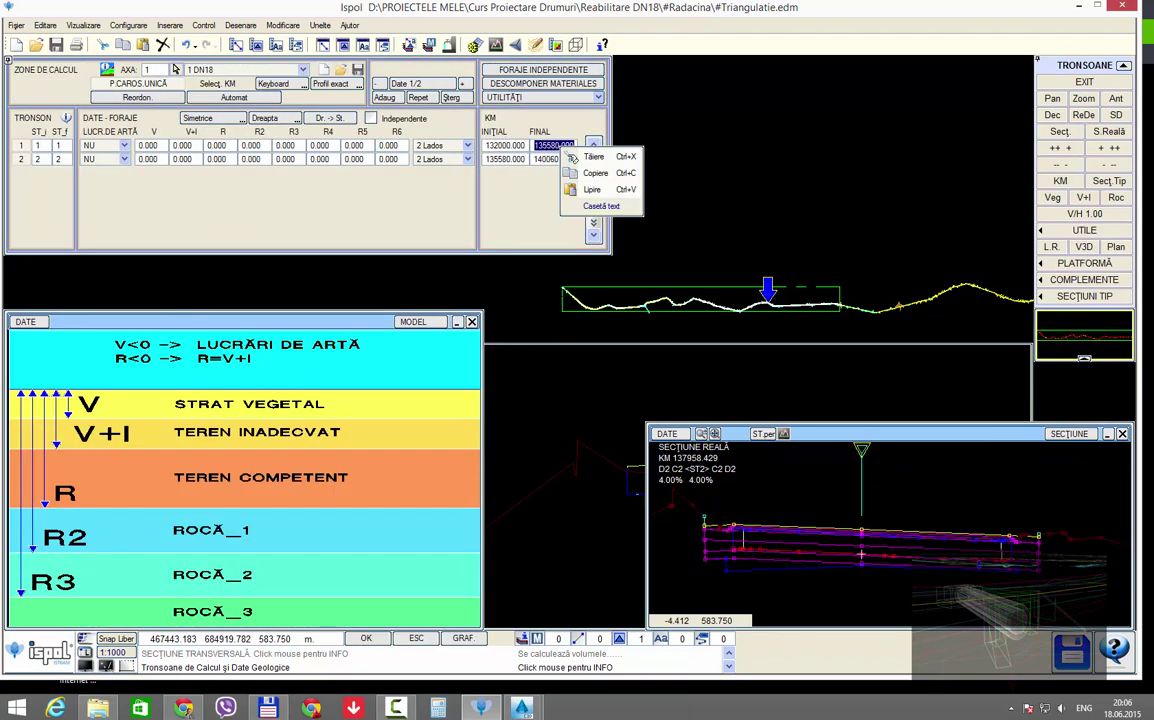
pyautogui.click(576, 180)
pyautogui.press('Return')
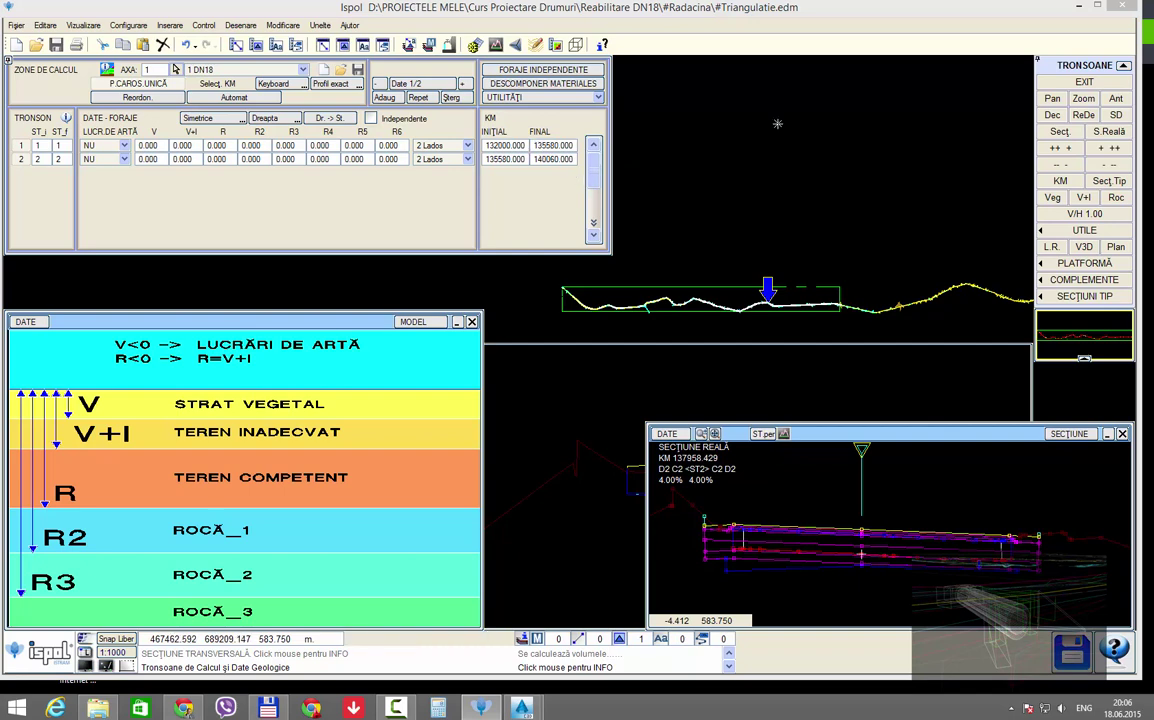
pyautogui.click(1082, 81)
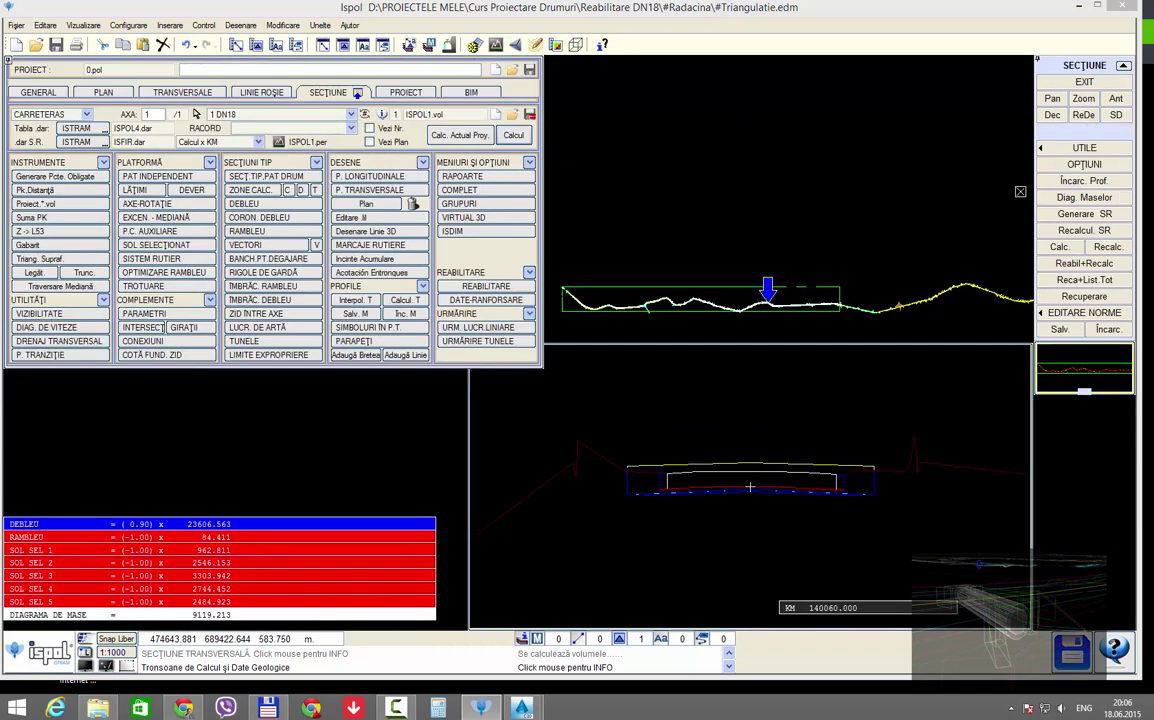
# Step: Paste 135580.000 as the first reinforcement zone's end km
pyautogui.click(466, 301)
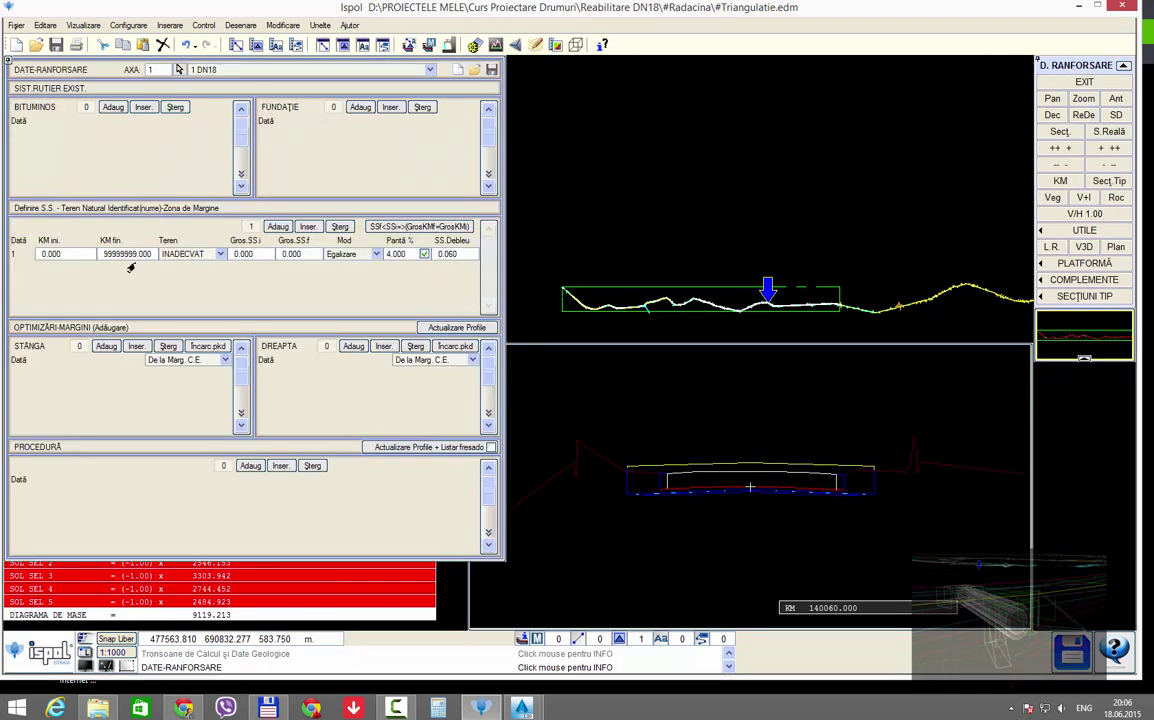
pyautogui.click(120, 253)
pyautogui.rightClick(120, 253)
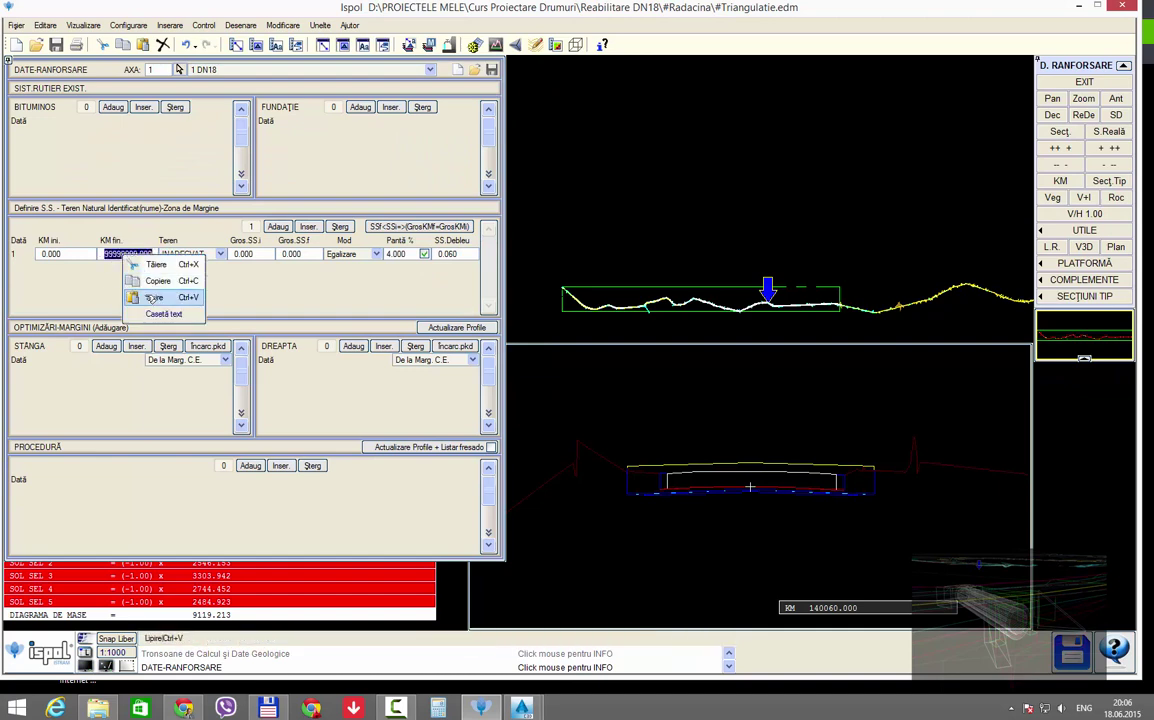
pyautogui.click(135, 286)
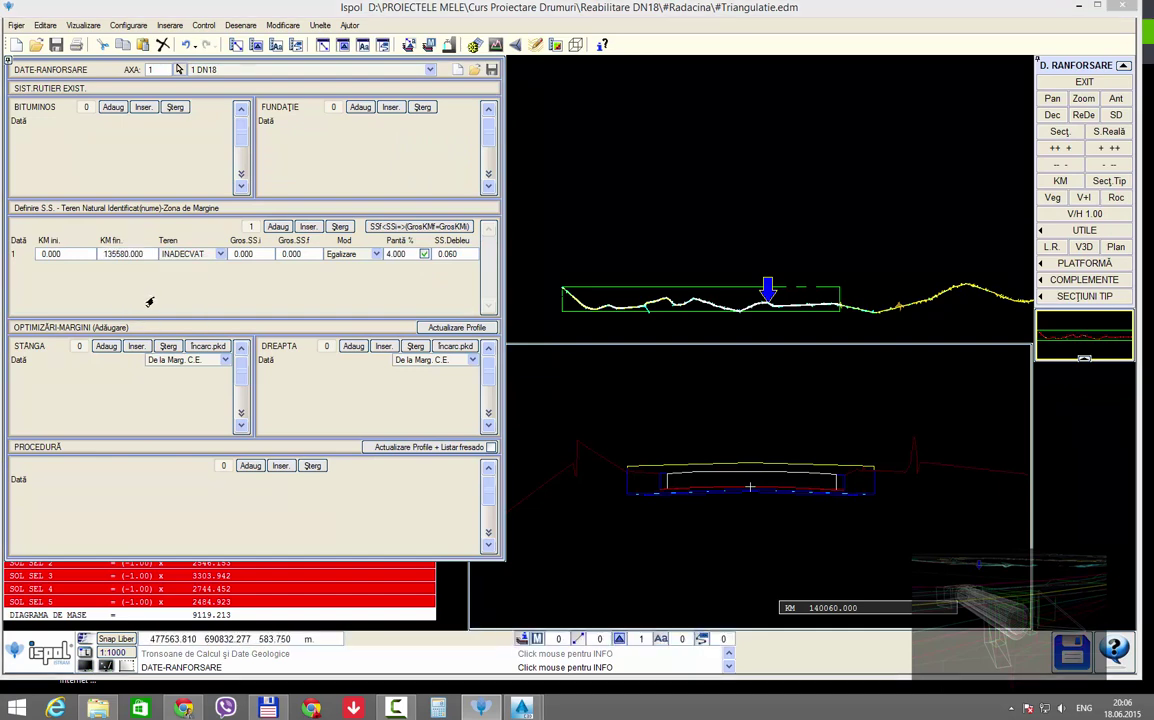
# Step: Add a second zone ending at 999999.000 with Normal mode, 0 slope and 0 SS.Debleu
pyautogui.click(277, 227)
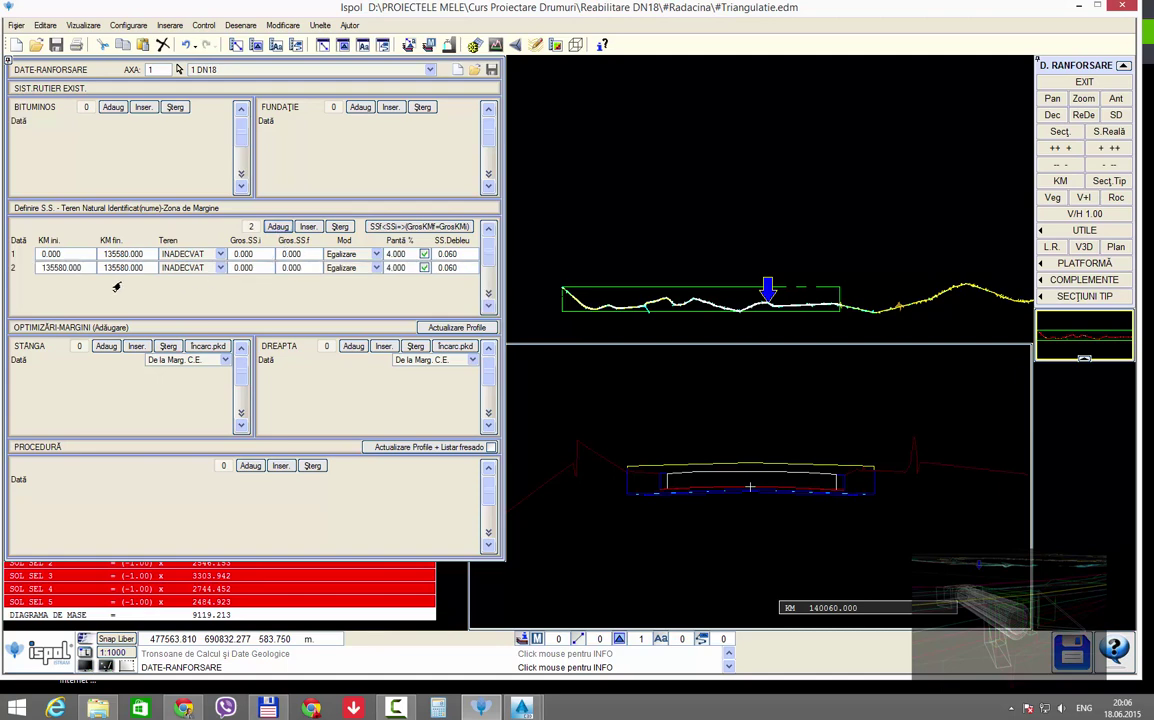
pyautogui.click(134, 268)
pyautogui.write('999999')
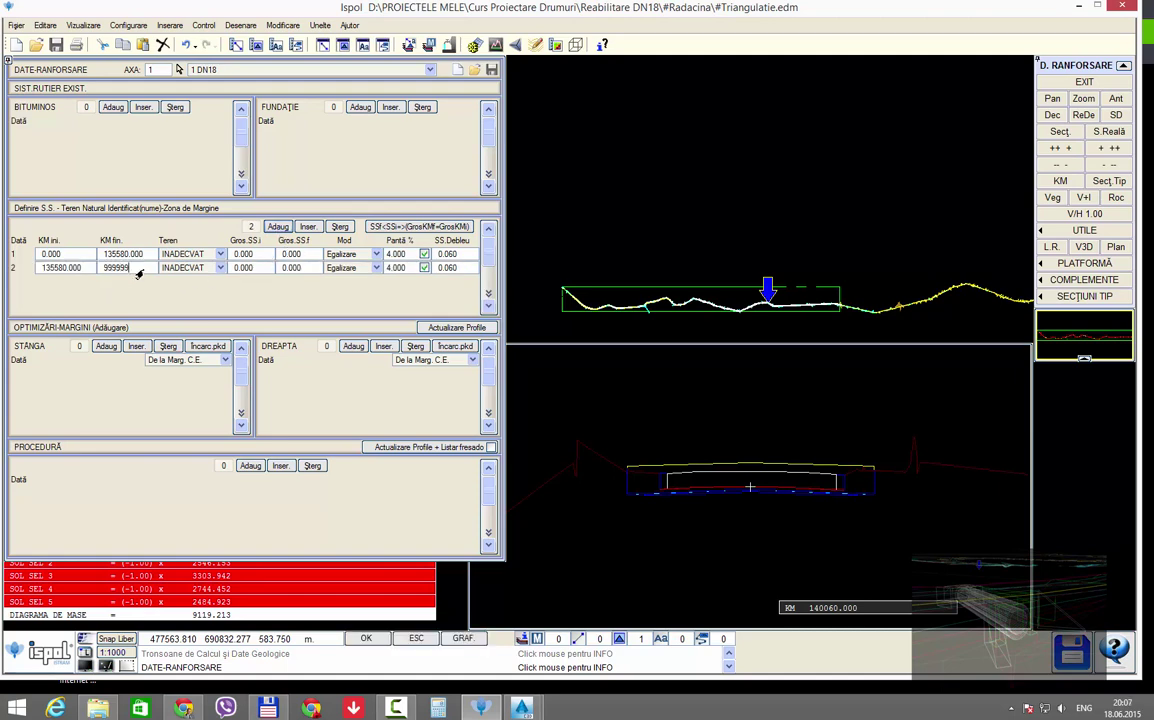
pyautogui.press('Return')
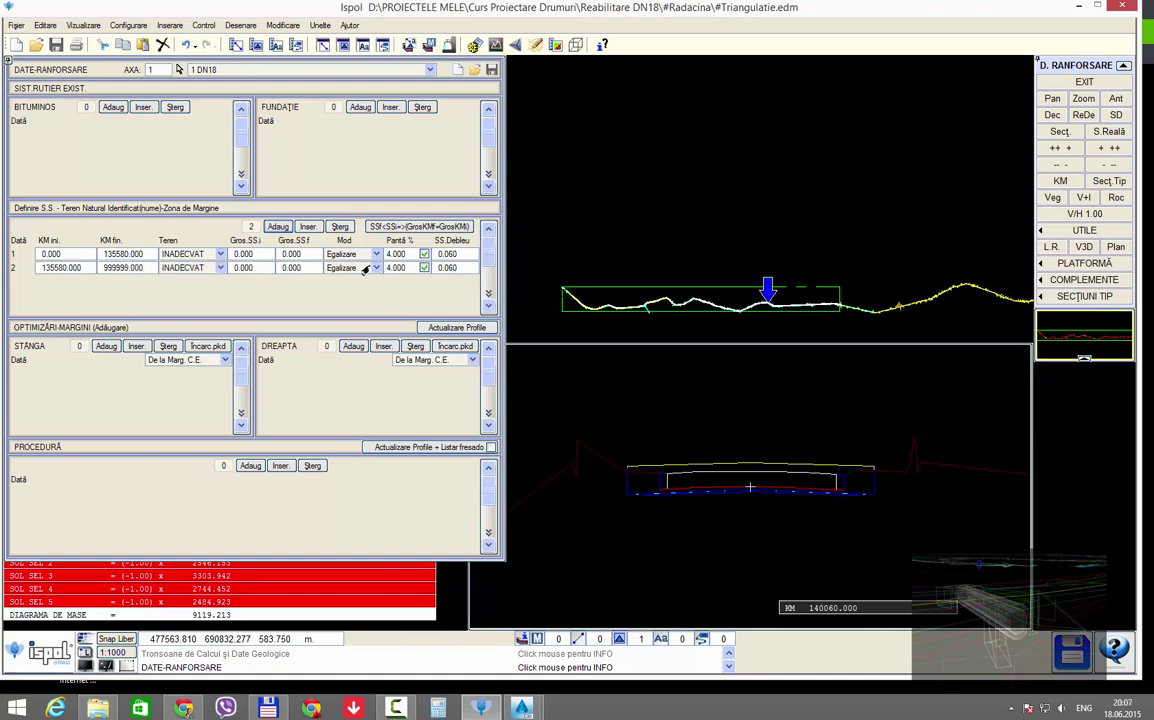
pyautogui.click(366, 268)
pyautogui.click(365, 292)
pyautogui.click(400, 268)
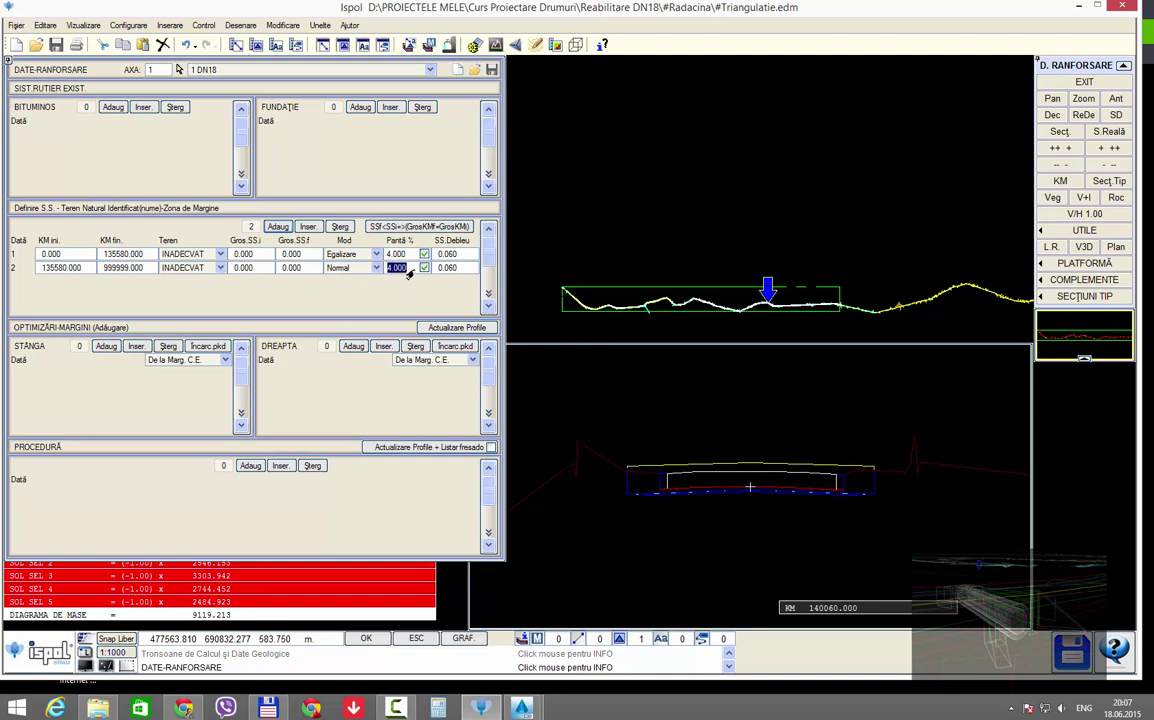
pyautogui.write('0')
pyautogui.press('Return')
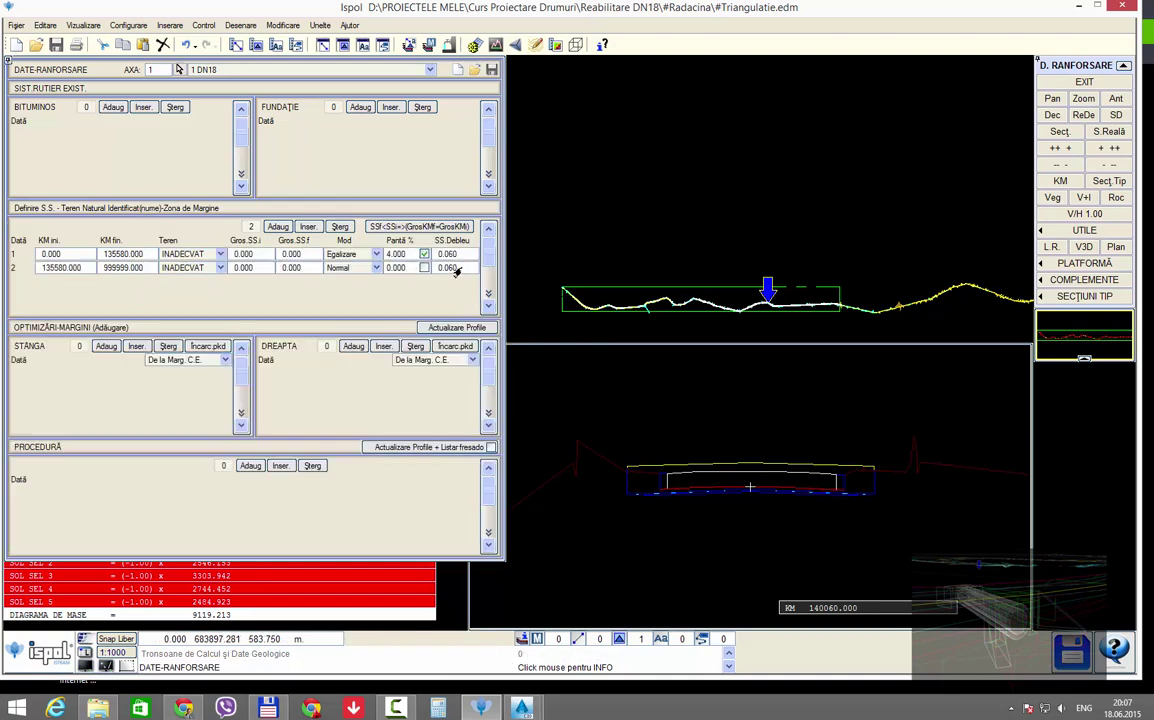
pyautogui.click(448, 268)
pyautogui.press('Return')
# Step: Load the real cross-section at KM 138745.067 and close the reinforcement data panel
pyautogui.click(1100, 153)
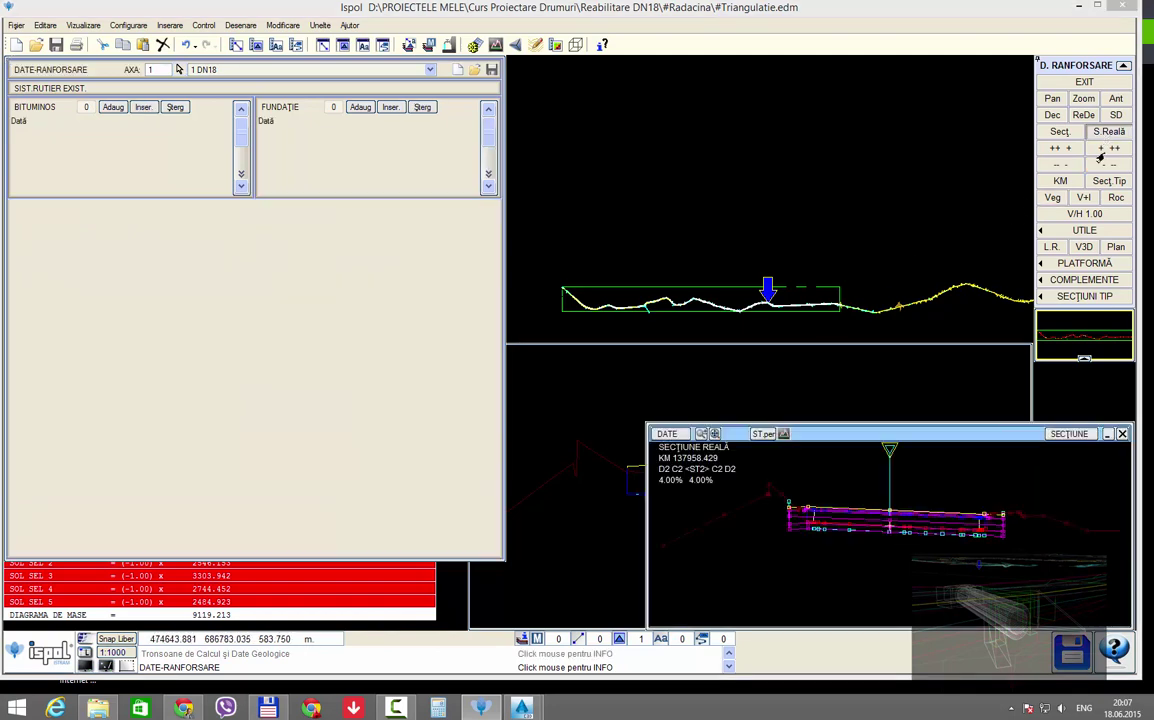
pyautogui.scroll(3, 805, 538)
pyautogui.scroll(-2, 805, 538)
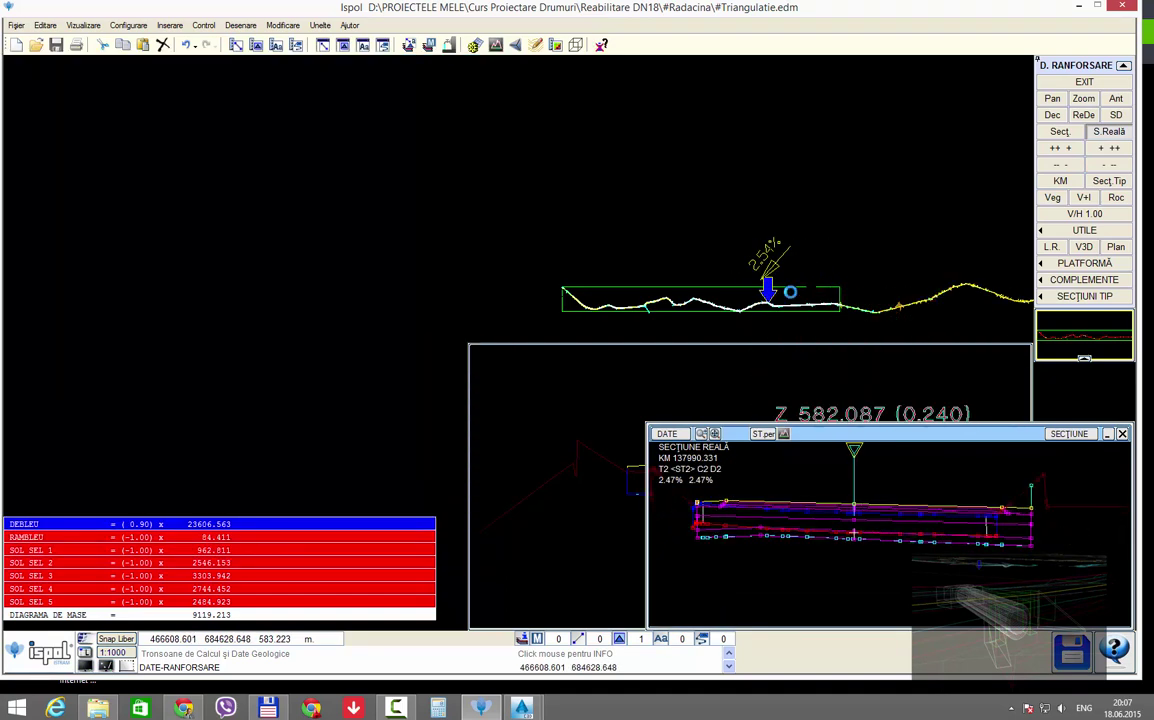
pyautogui.click(795, 290)
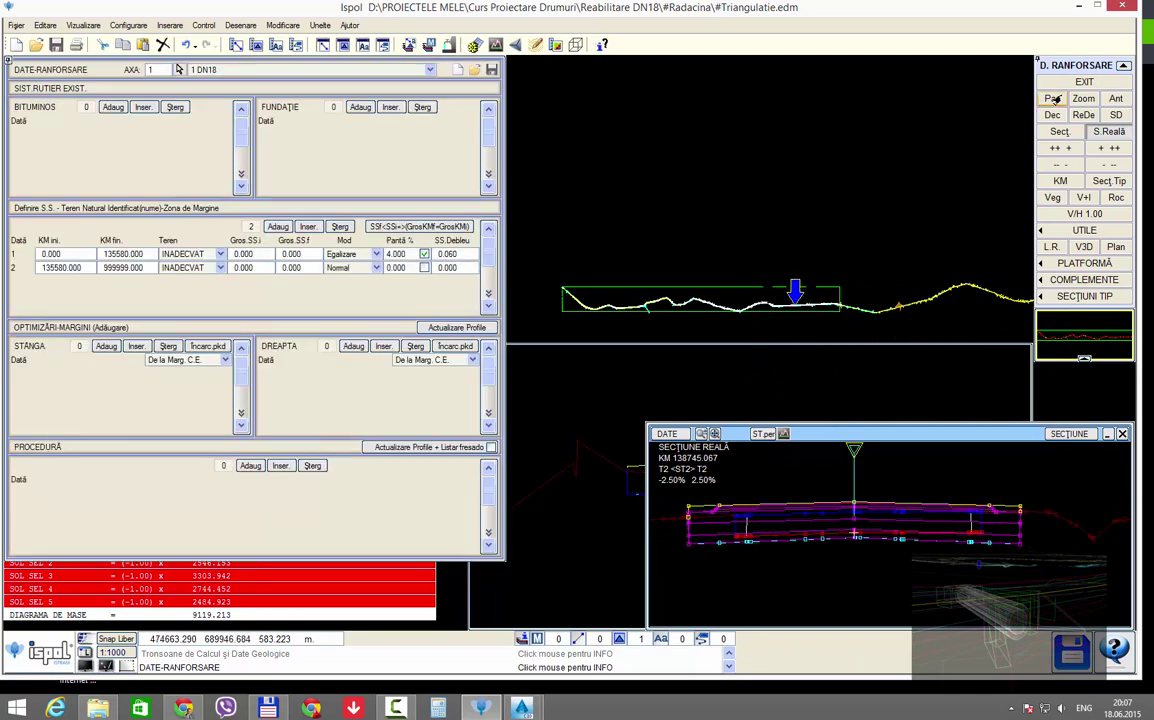
pyautogui.press('Escape')
# Step: End the first rehabilitation section at KM 135580.000 and add a second section starting there
pyautogui.click(473, 302)
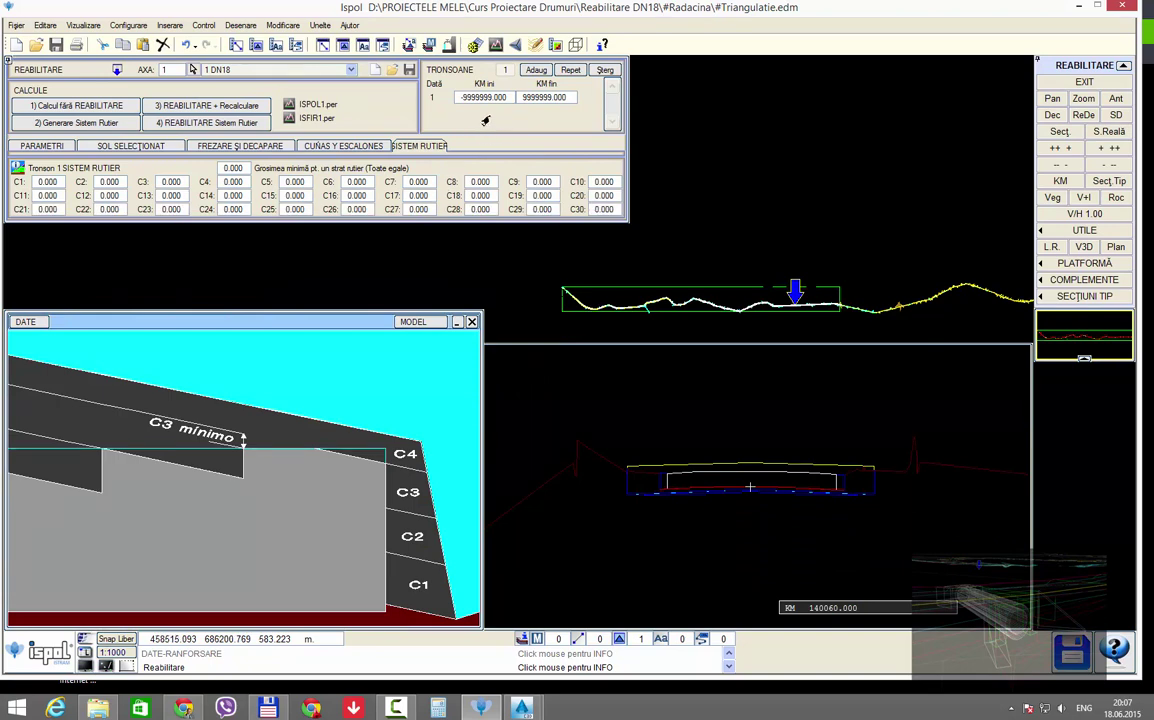
pyautogui.rightClick(543, 97)
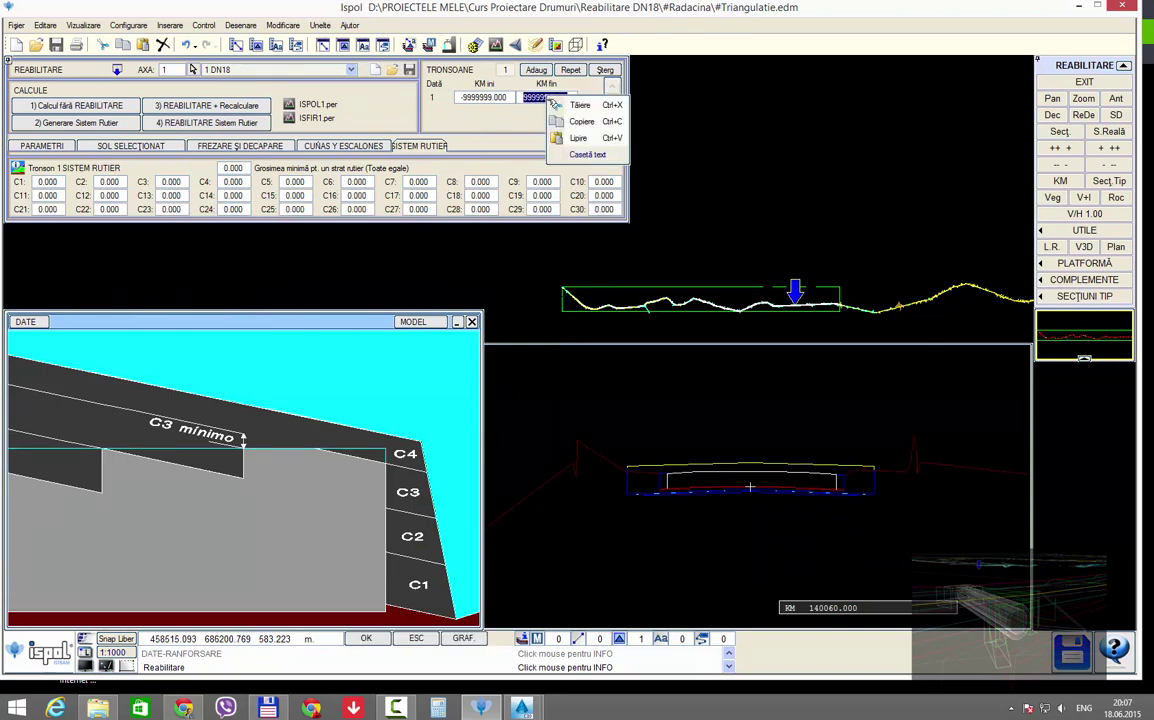
pyautogui.click(560, 136)
pyautogui.press('Return')
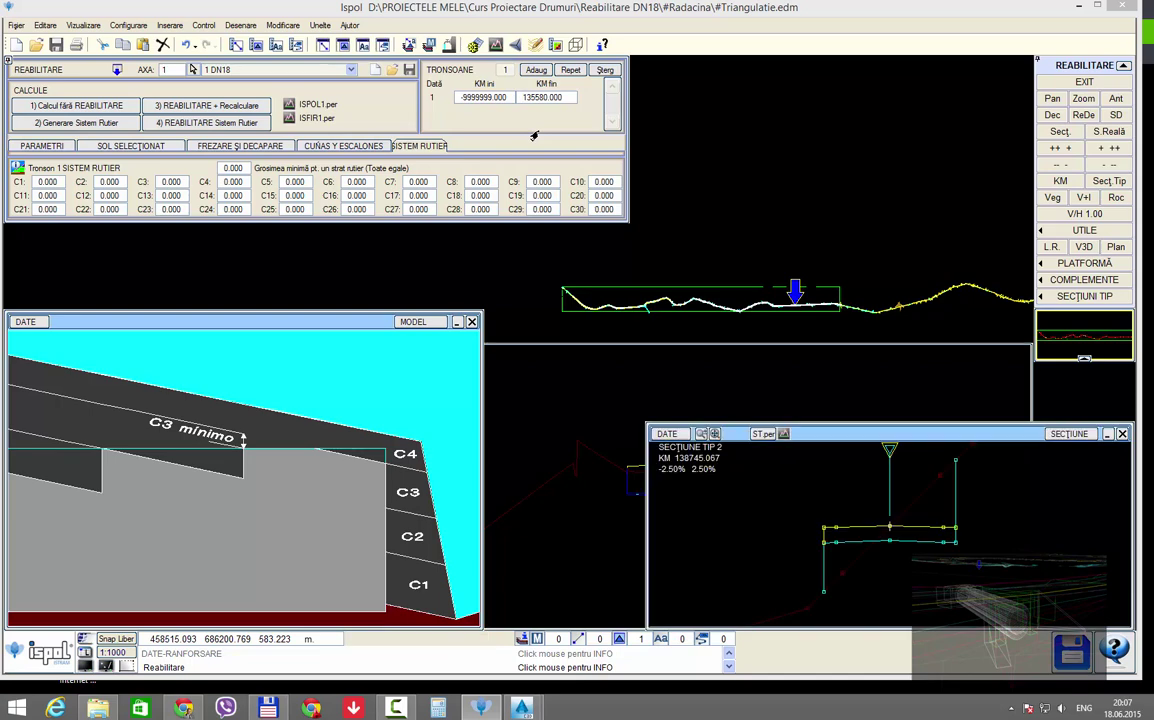
pyautogui.click(539, 73)
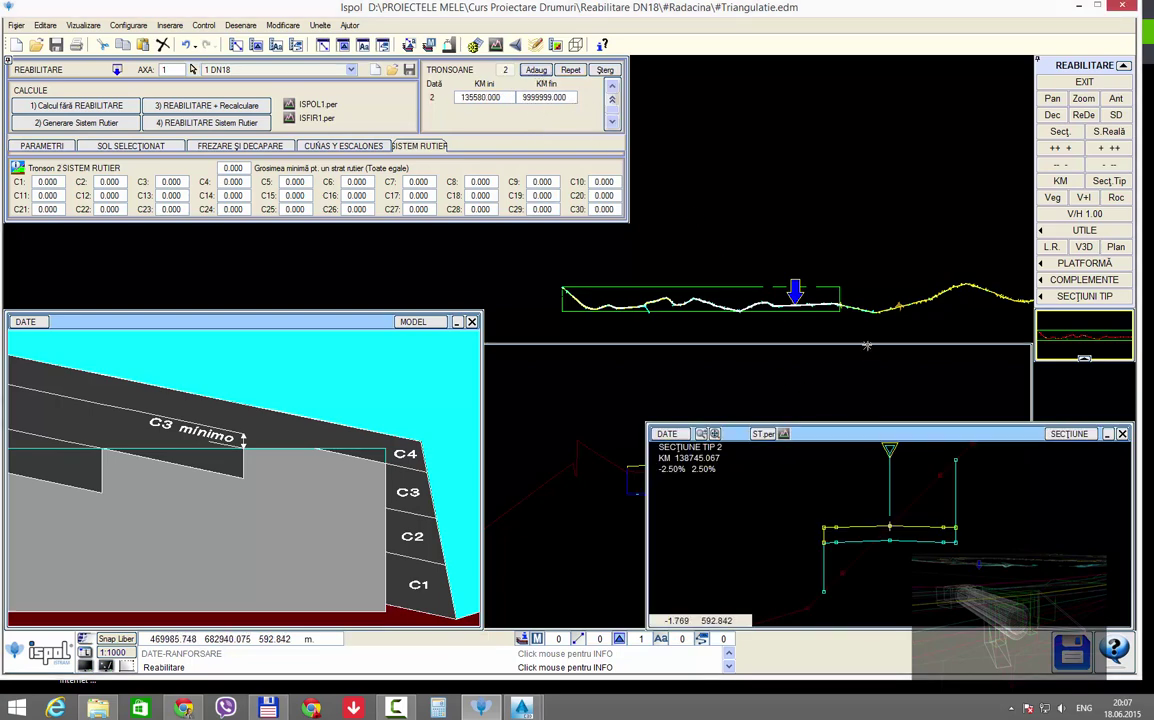
# Step: Show section 2's real cross-section (S.Reală) and bring up its selected-soil settings
pyautogui.click(1106, 132)
pyautogui.scroll(2, 733, 552)
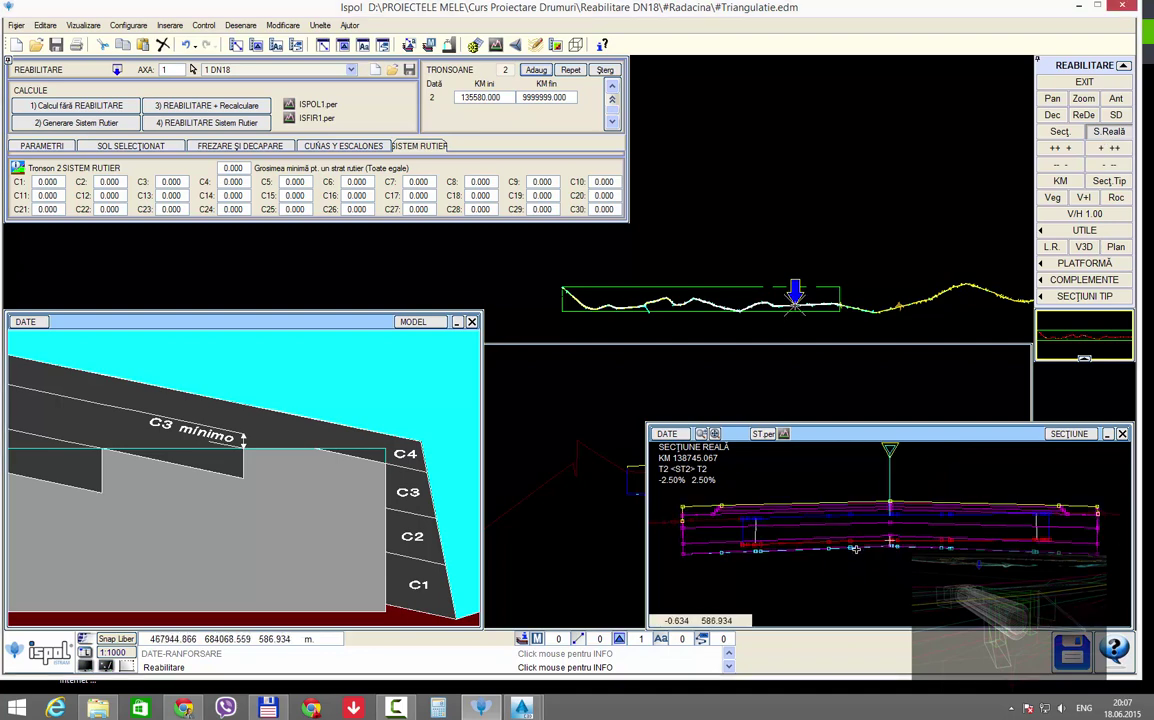
pyautogui.scroll(3, 733, 552)
pyautogui.scroll(-2, 976, 543)
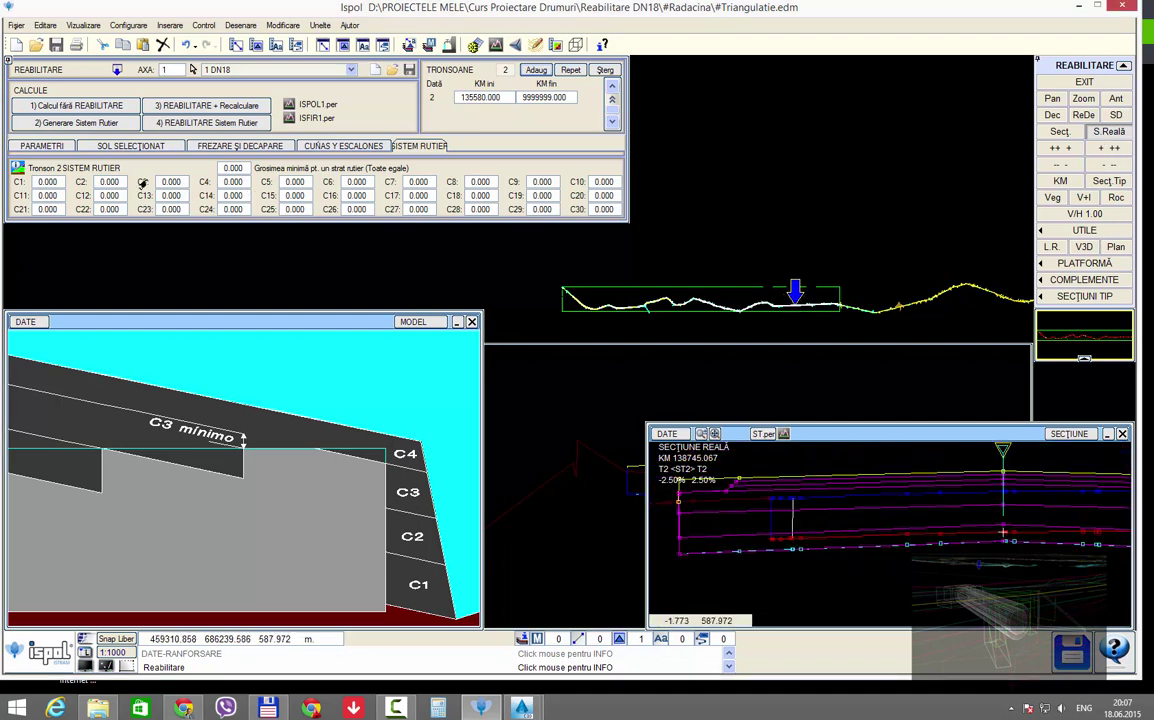
pyautogui.click(105, 147)
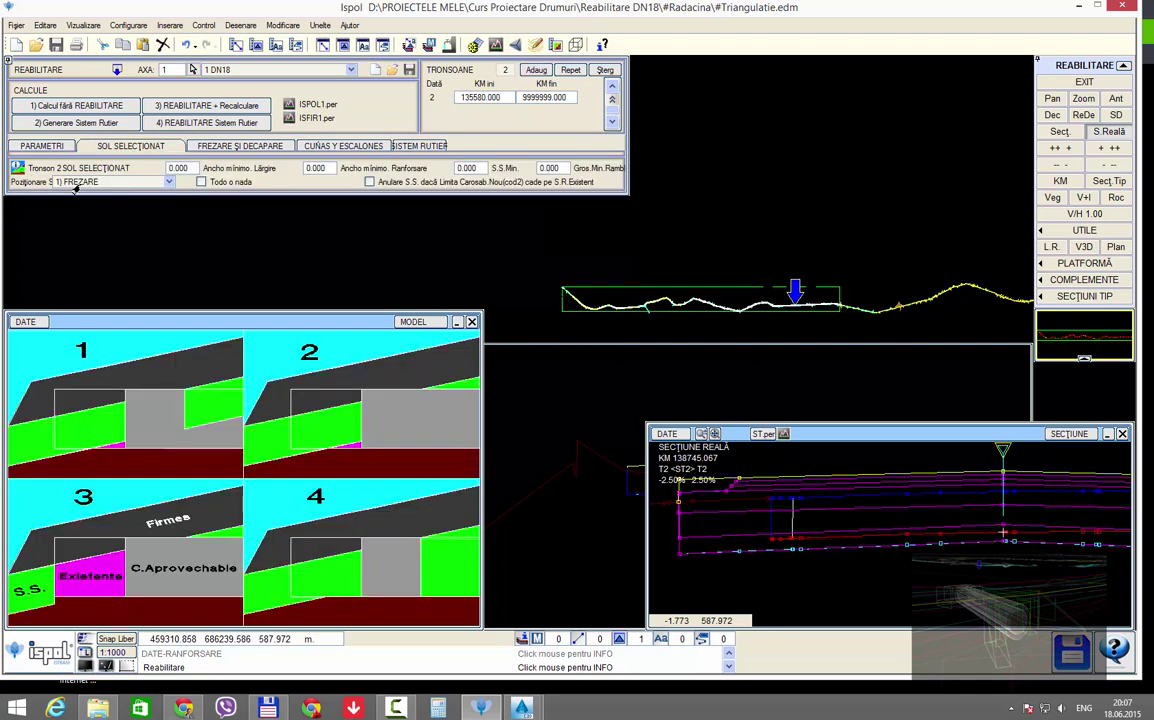
# Step: Set section 2's selected-soil positioning to 4) Decapare S.R.Existent, after briefly trying 1) FREZARE
pyautogui.click(107, 183)
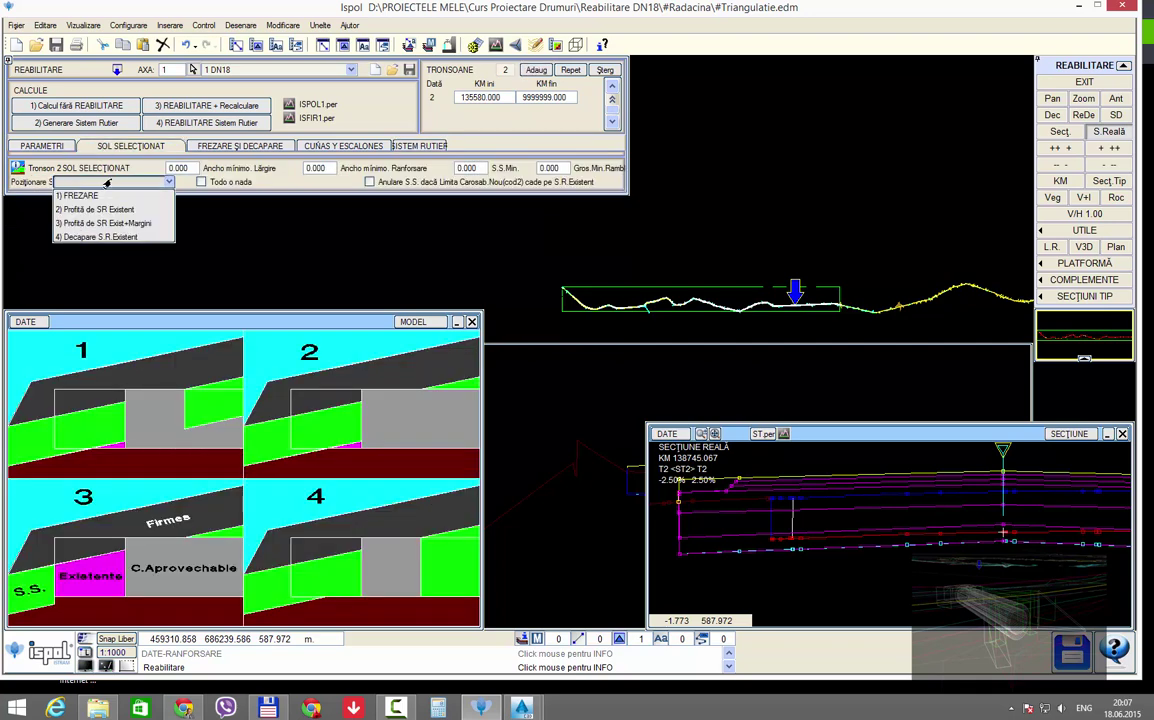
pyautogui.click(97, 236)
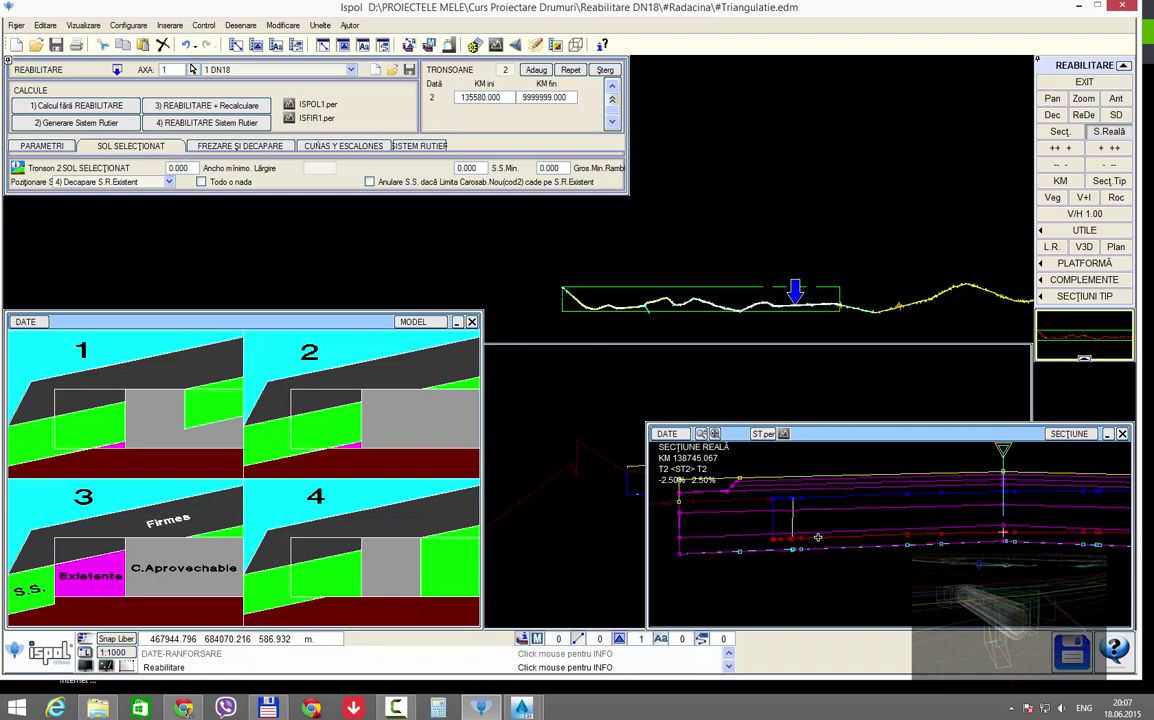
pyautogui.click(39, 144)
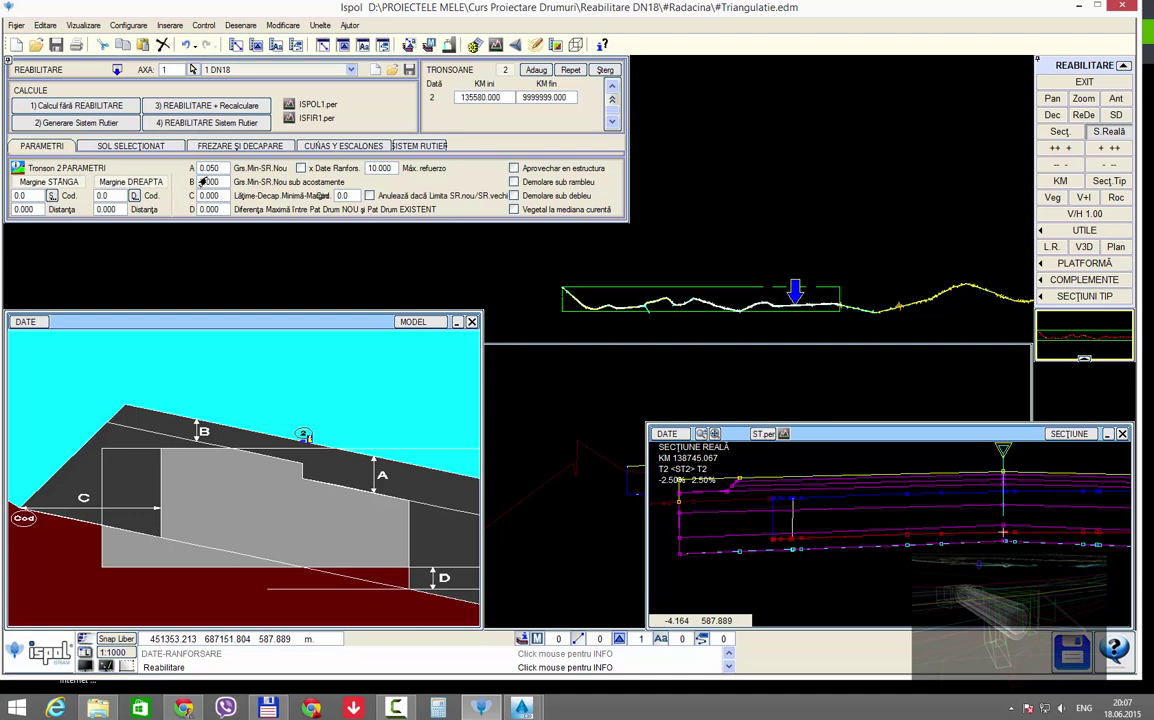
pyautogui.click(134, 145)
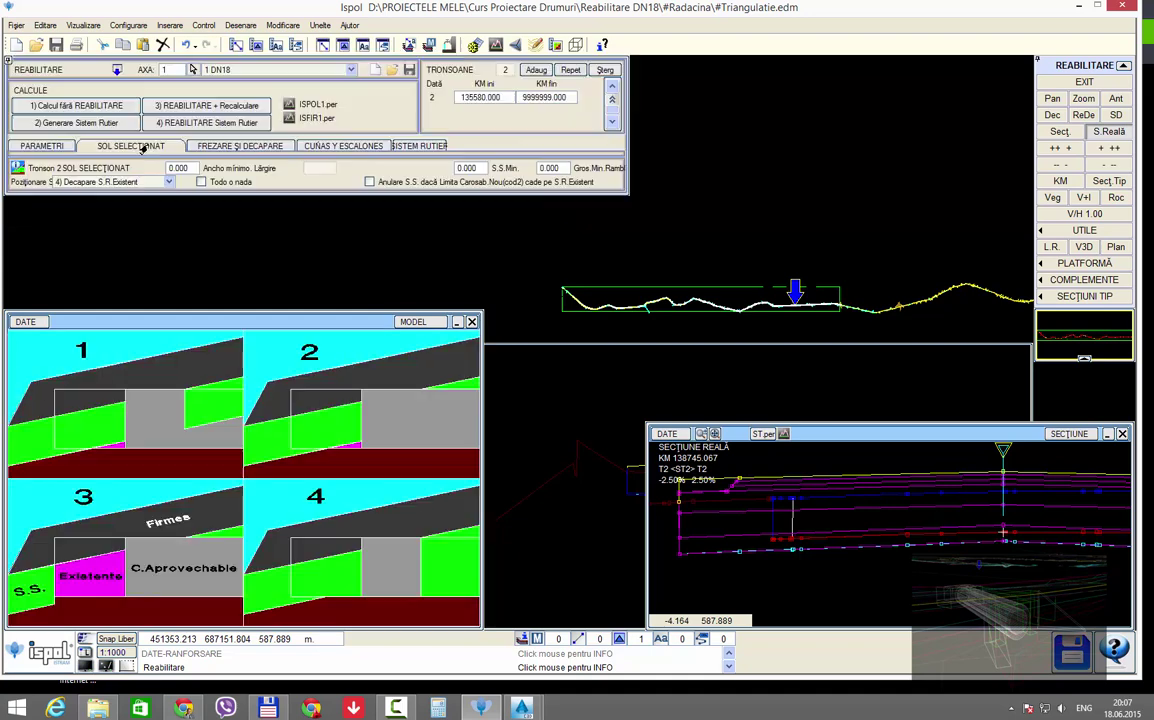
pyautogui.click(120, 182)
pyautogui.click(121, 196)
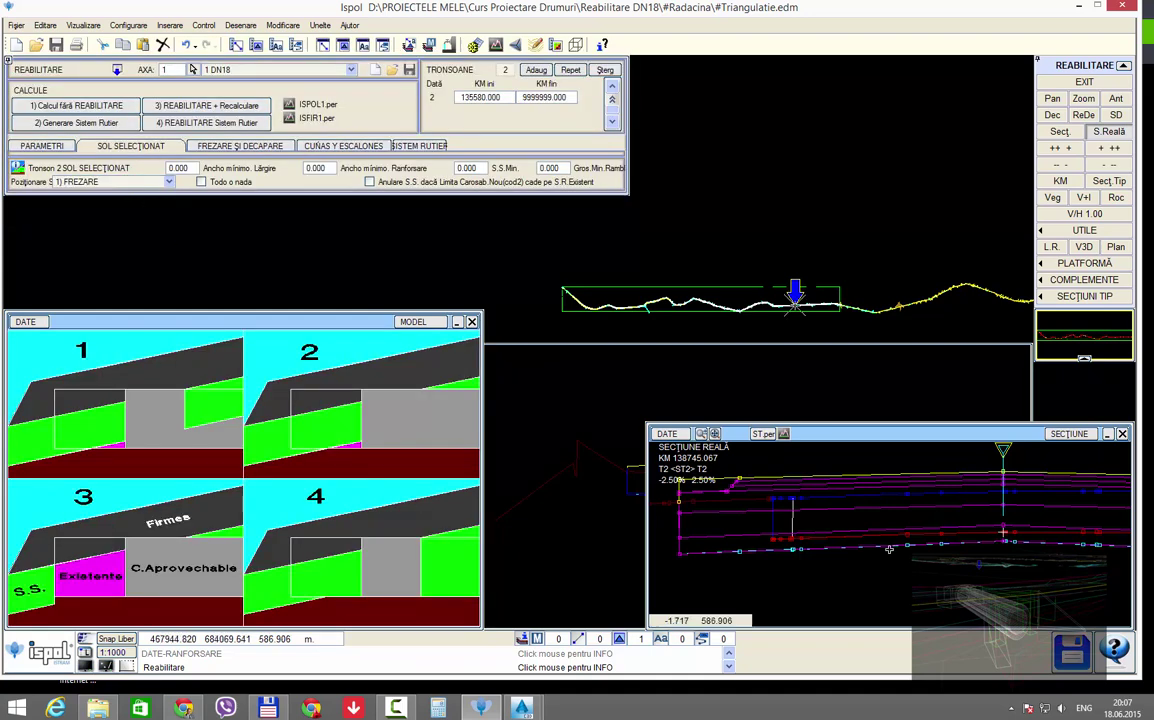
pyautogui.click(77, 184)
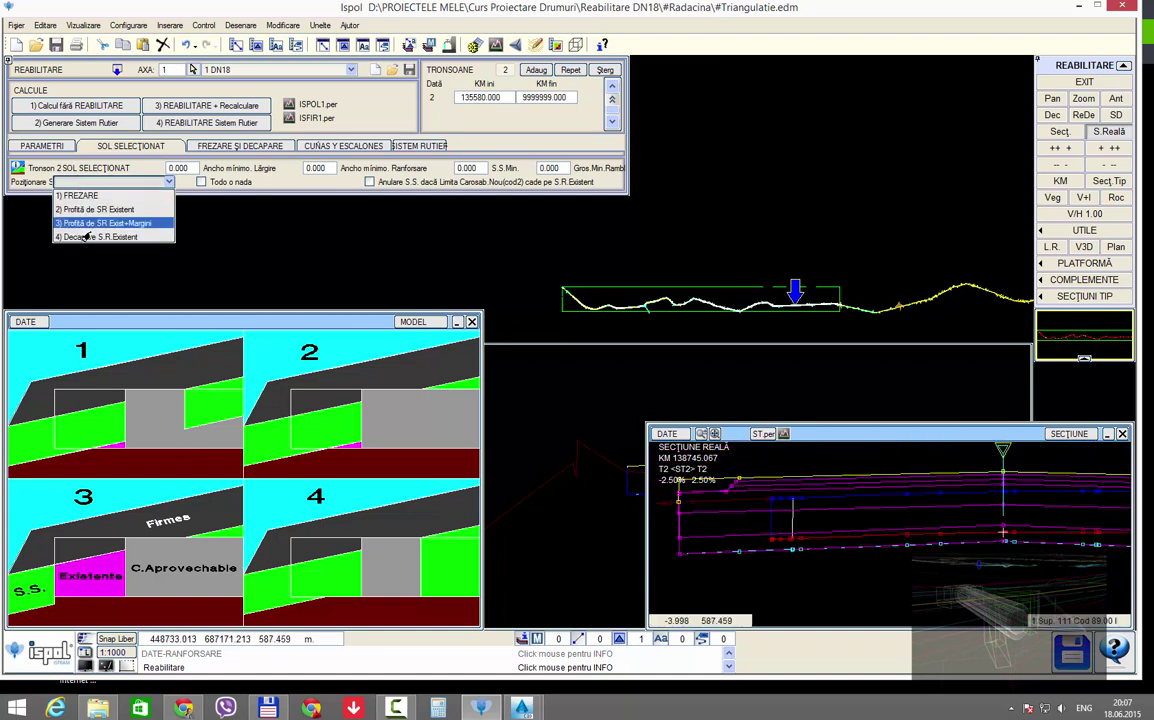
pyautogui.click(86, 238)
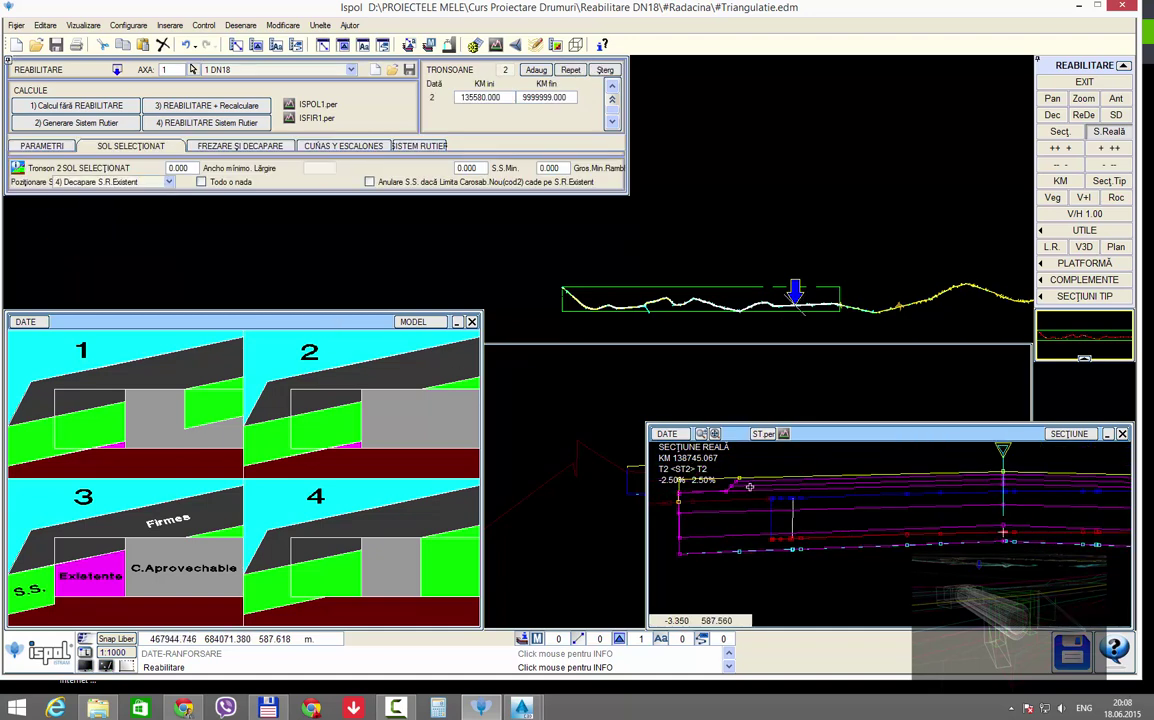
pyautogui.click(222, 146)
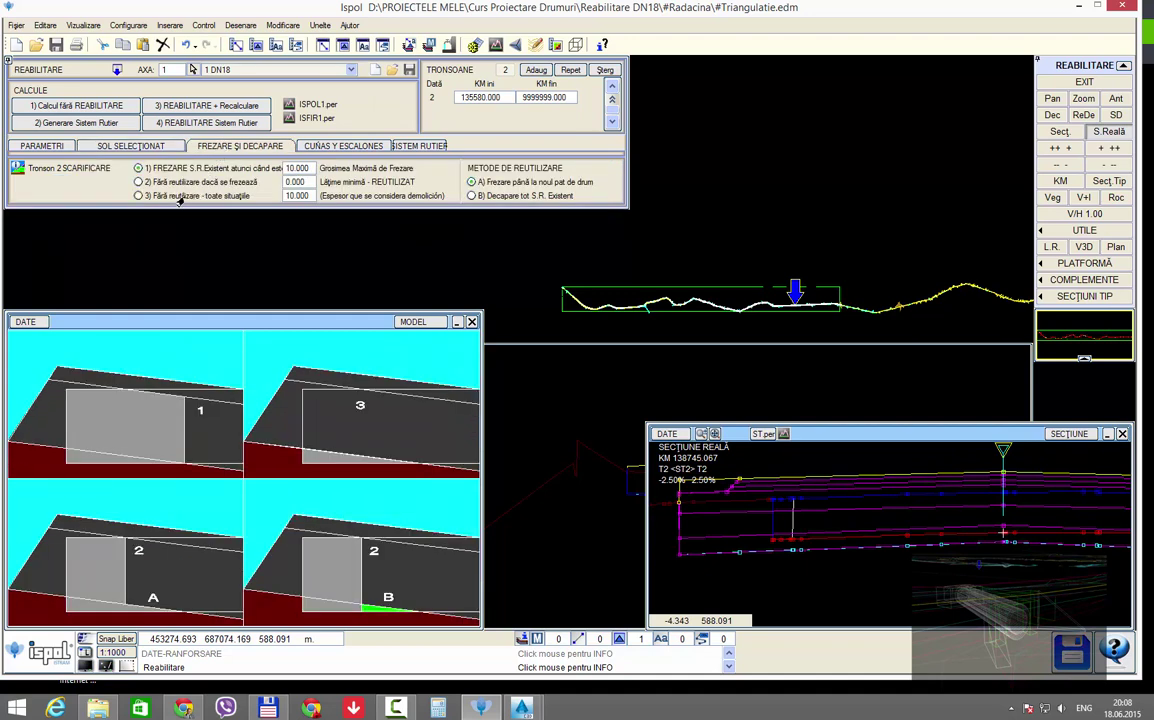
# Step: Choose milling option 3) Fără reutilizare - toate situaţiile for section 2, reviewing wedge and layer settings
pyautogui.click(178, 198)
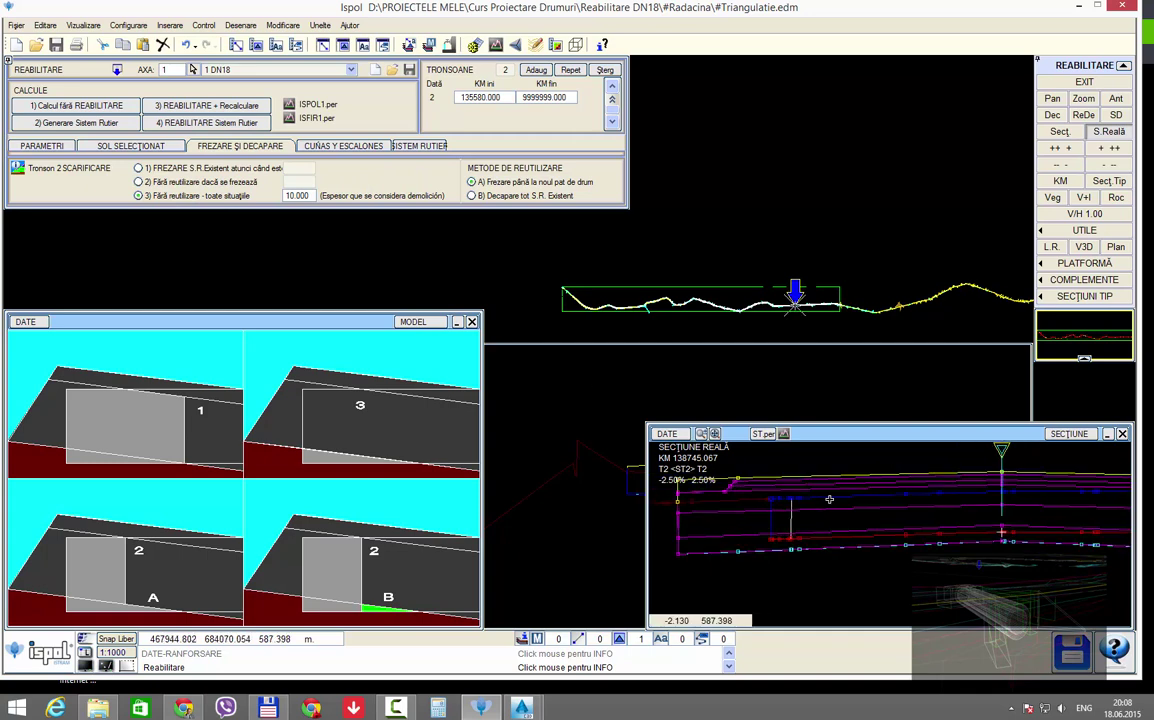
pyautogui.scroll(-3, 800, 497)
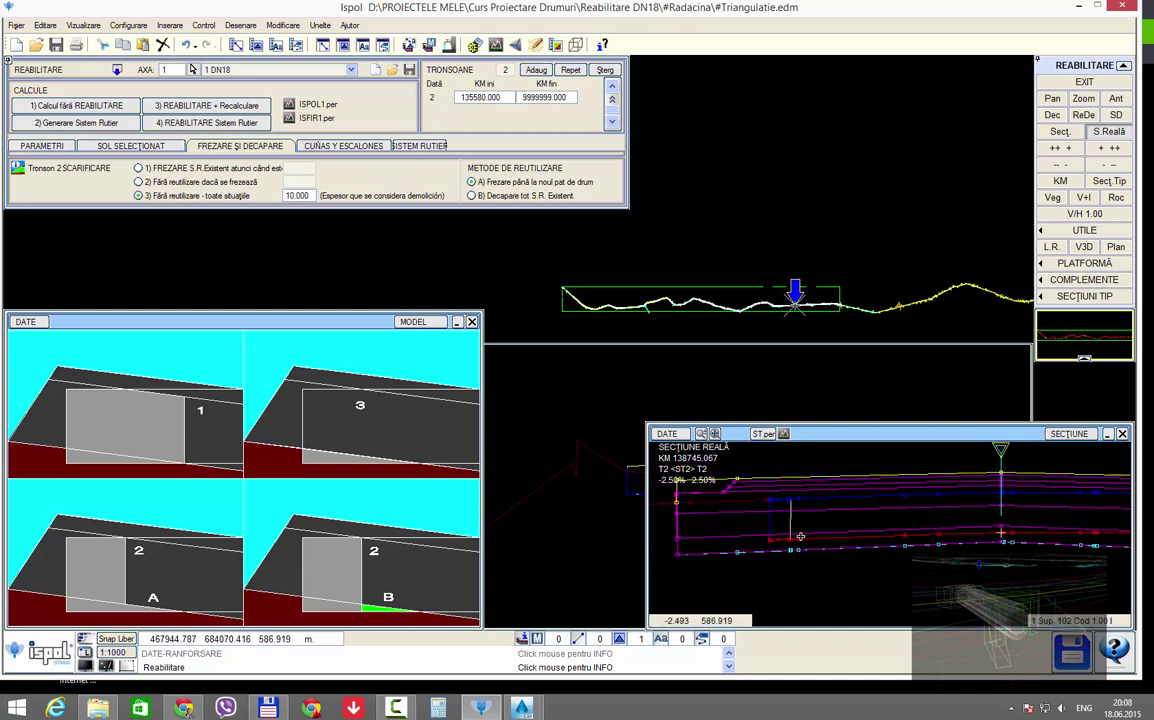
pyautogui.click(330, 146)
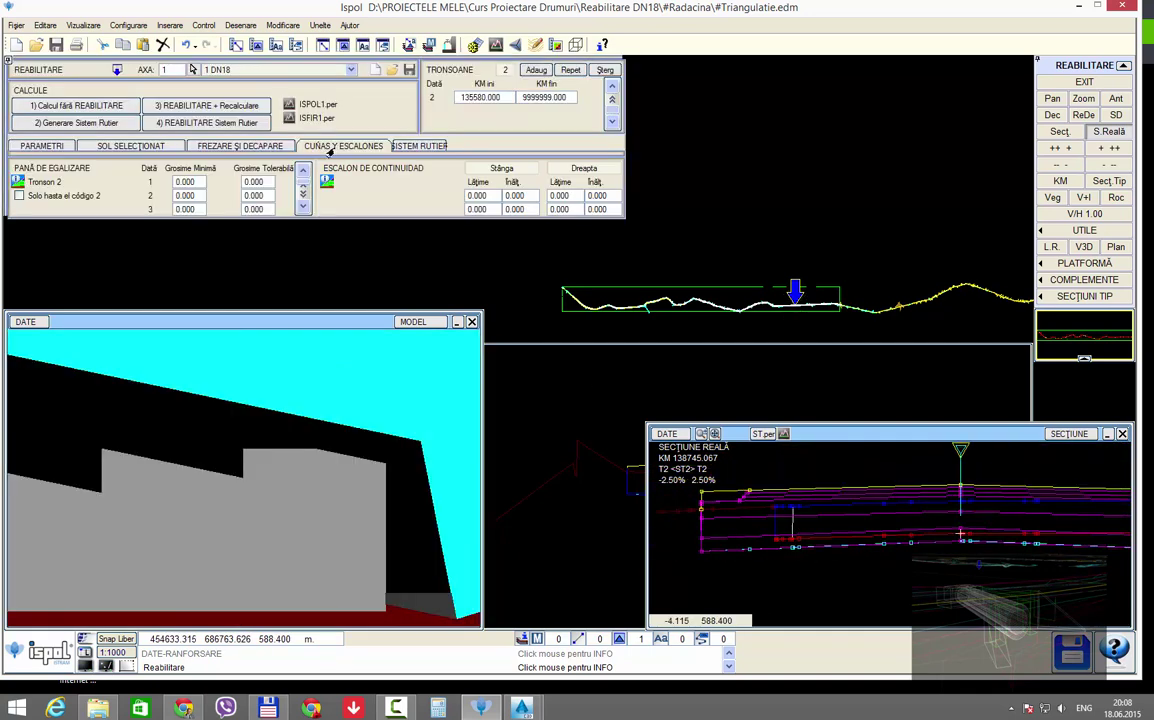
pyautogui.click(410, 145)
pyautogui.click(33, 147)
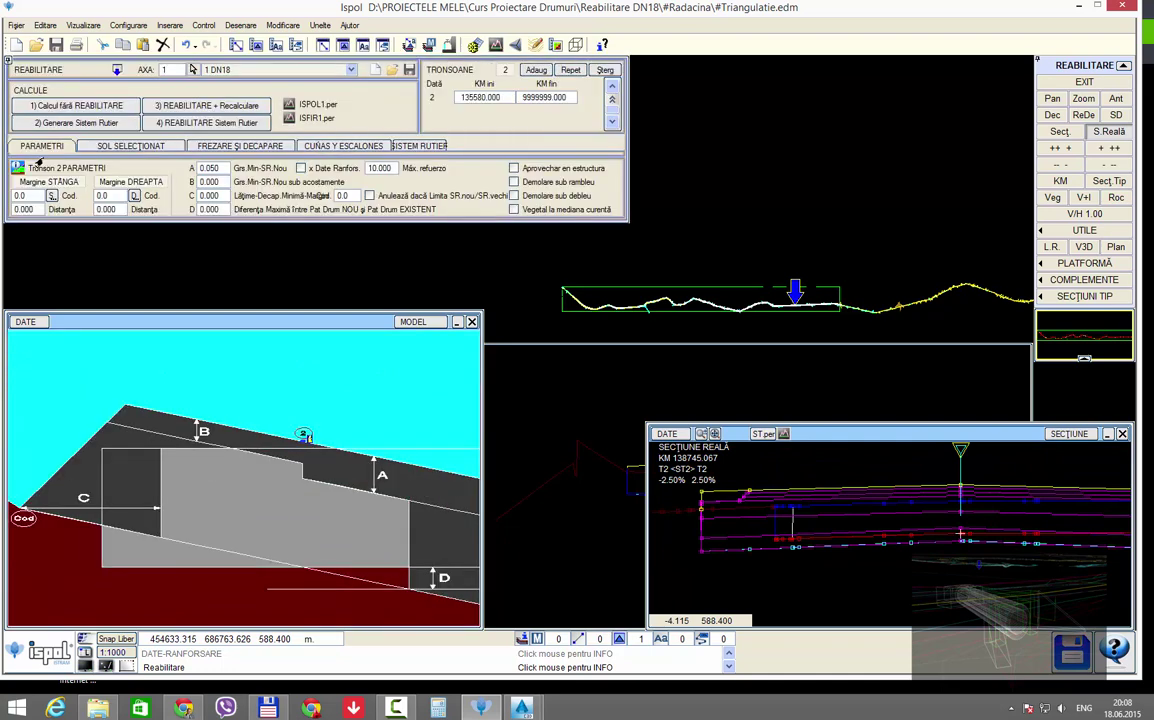
# Step: Set section 2's minimum thickness A to 0.000 and tick 'x Date Ranfors.'
pyautogui.click(211, 169)
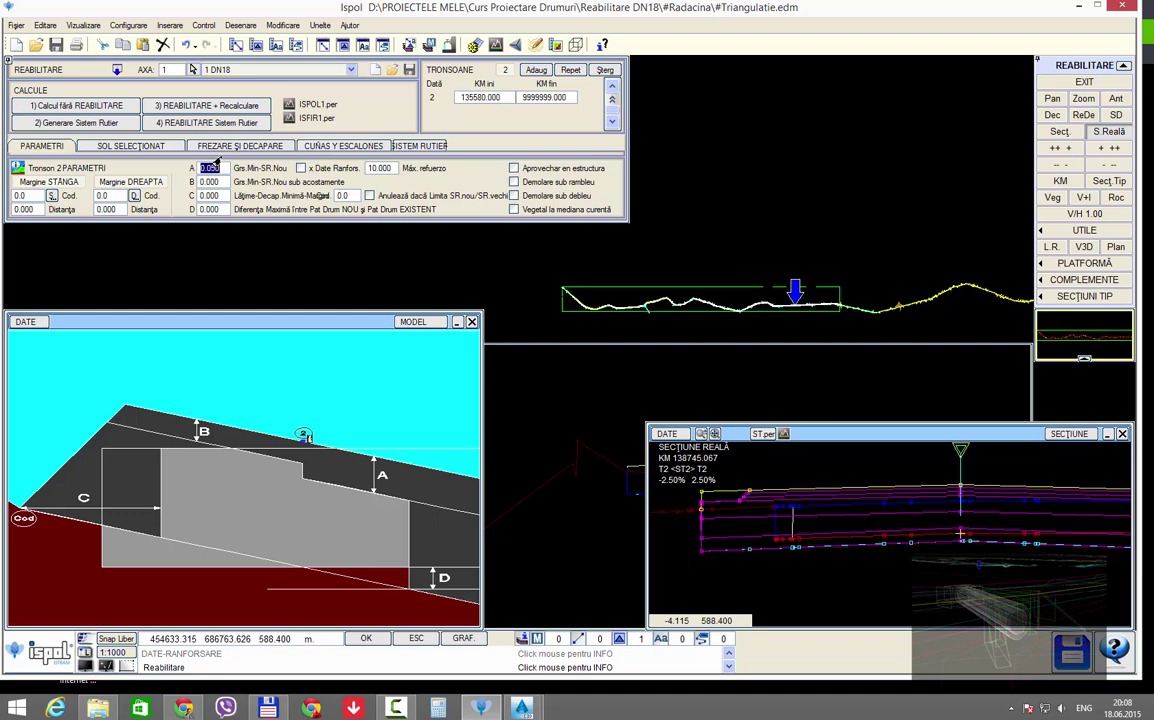
pyautogui.write('0.000')
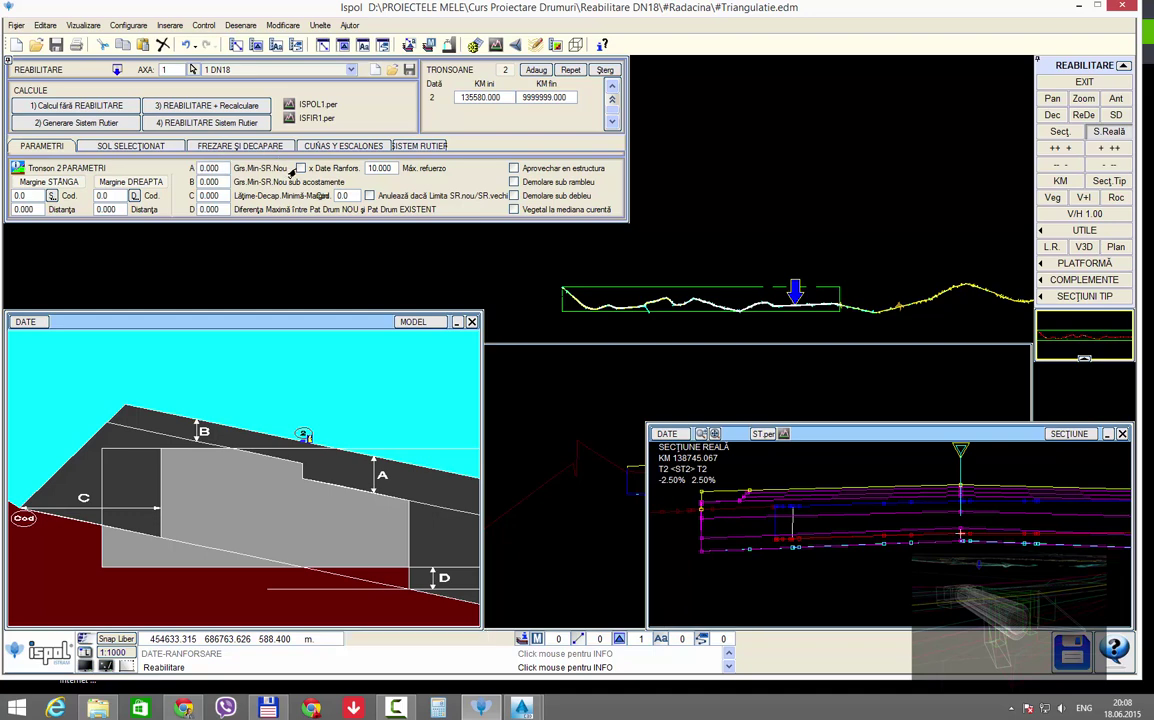
pyautogui.click(300, 168)
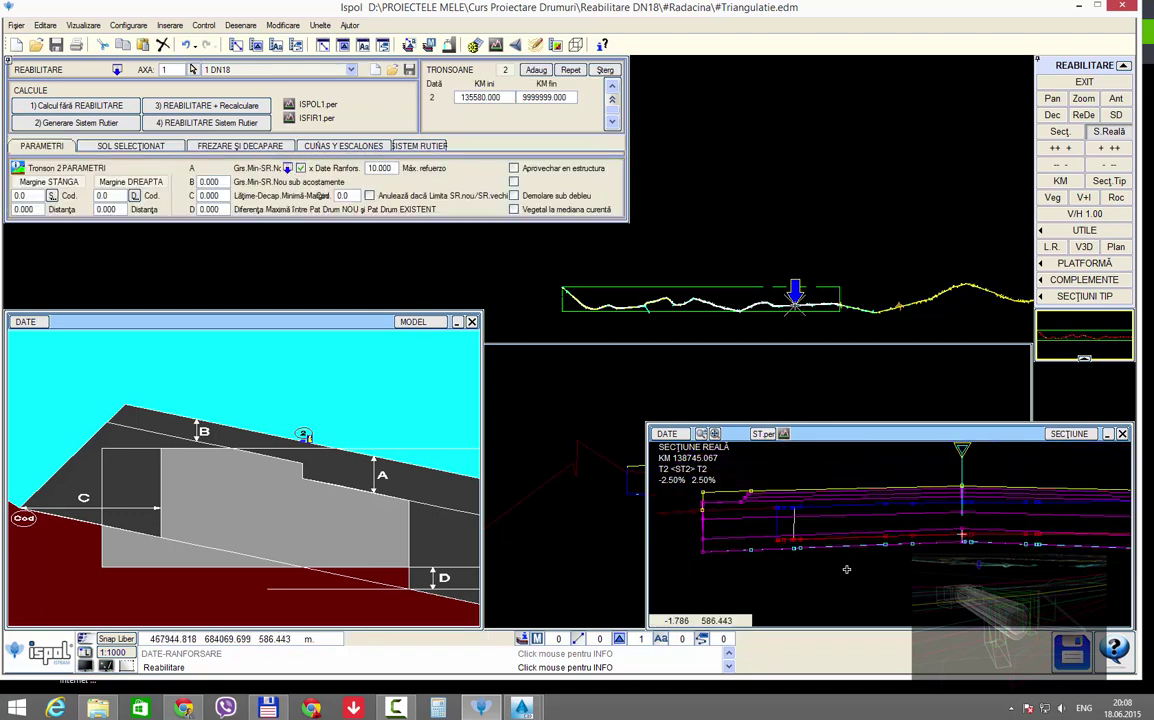